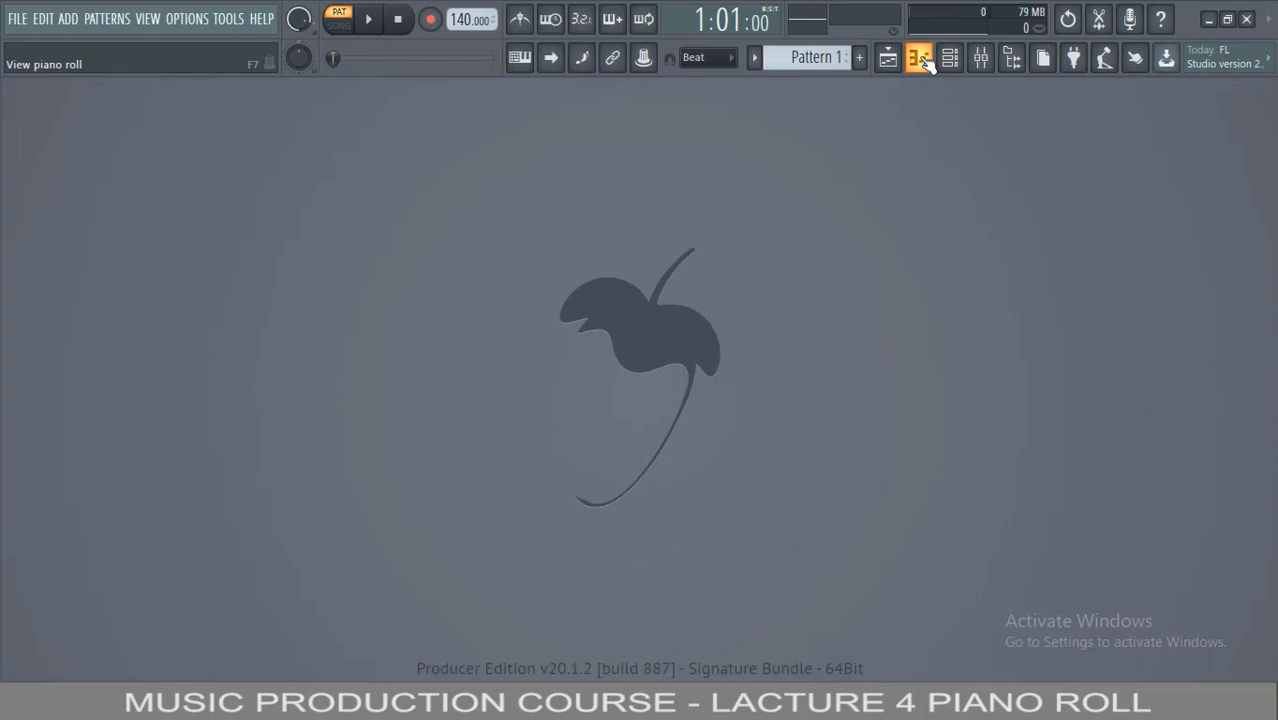
# Open the piano roll for the Sampler channel in Pattern 1
pyautogui.click(920, 59)
pyautogui.click(925, 61)
pyautogui.click(922, 60)
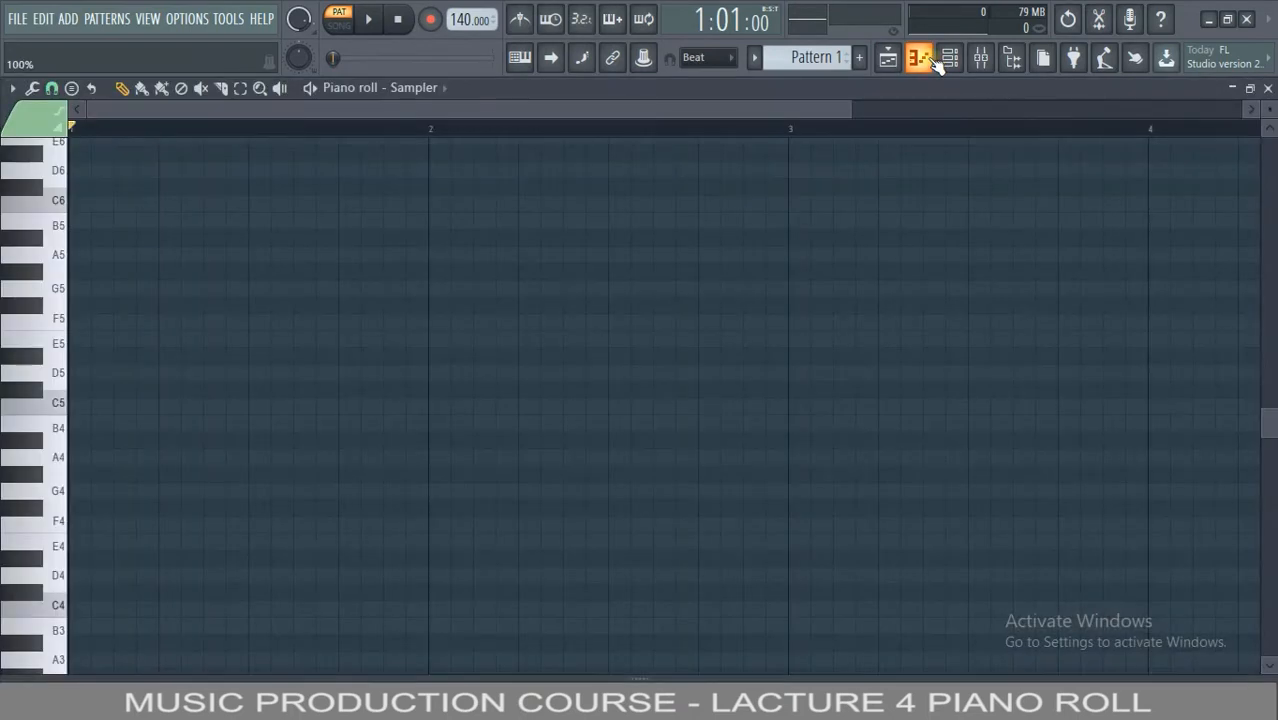
pyautogui.click(935, 63)
pyautogui.click(934, 60)
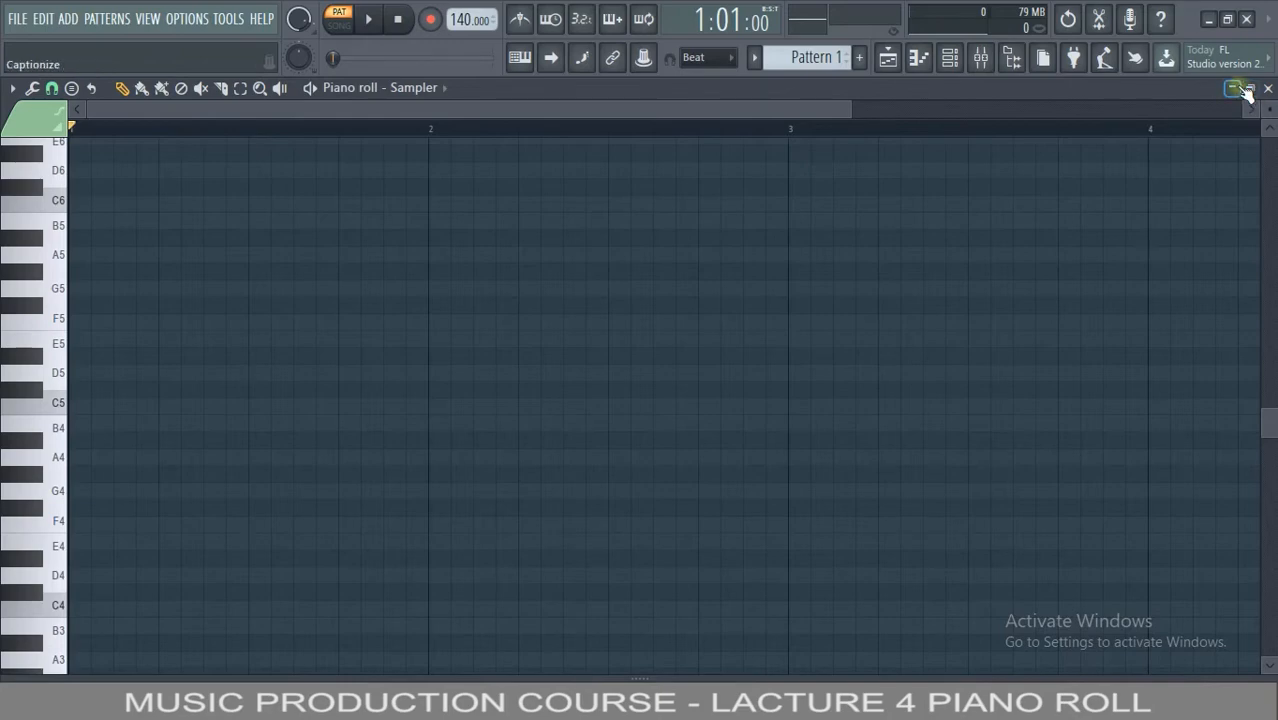
# Collapse the piano roll window and restore it to full size, closing and reopening it
pyautogui.click(1246, 90)
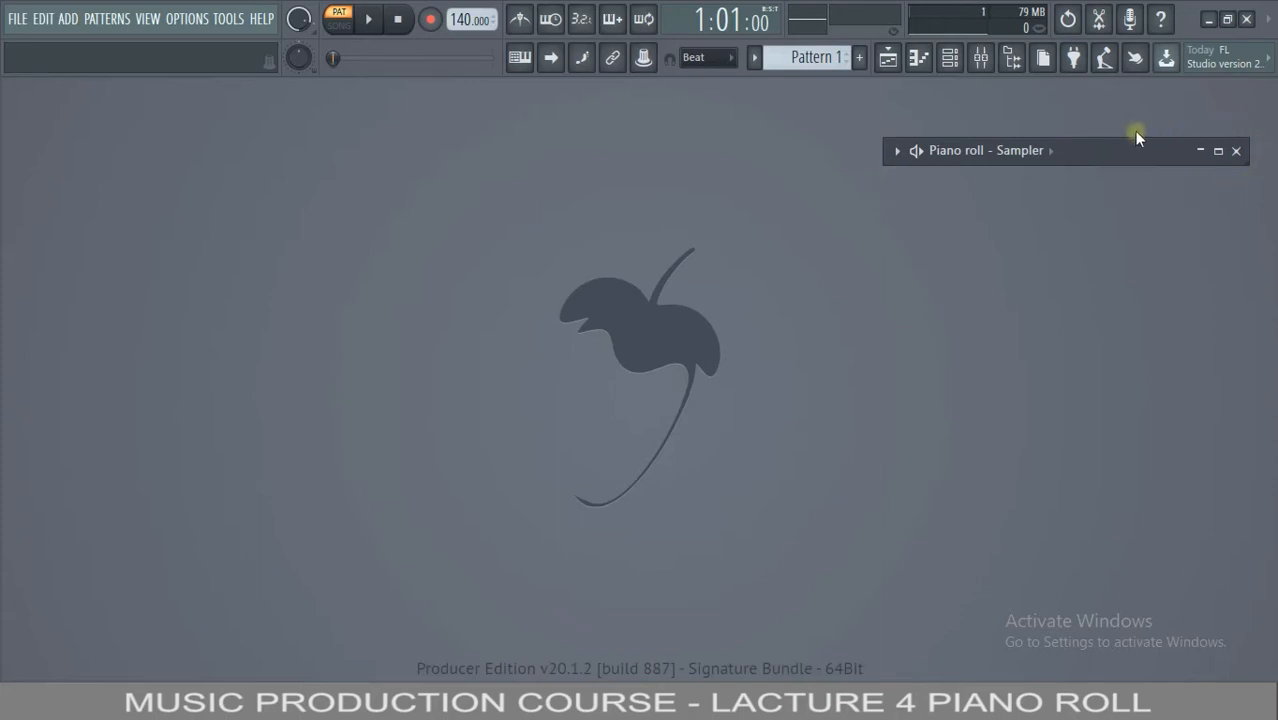
pyautogui.click(1205, 152)
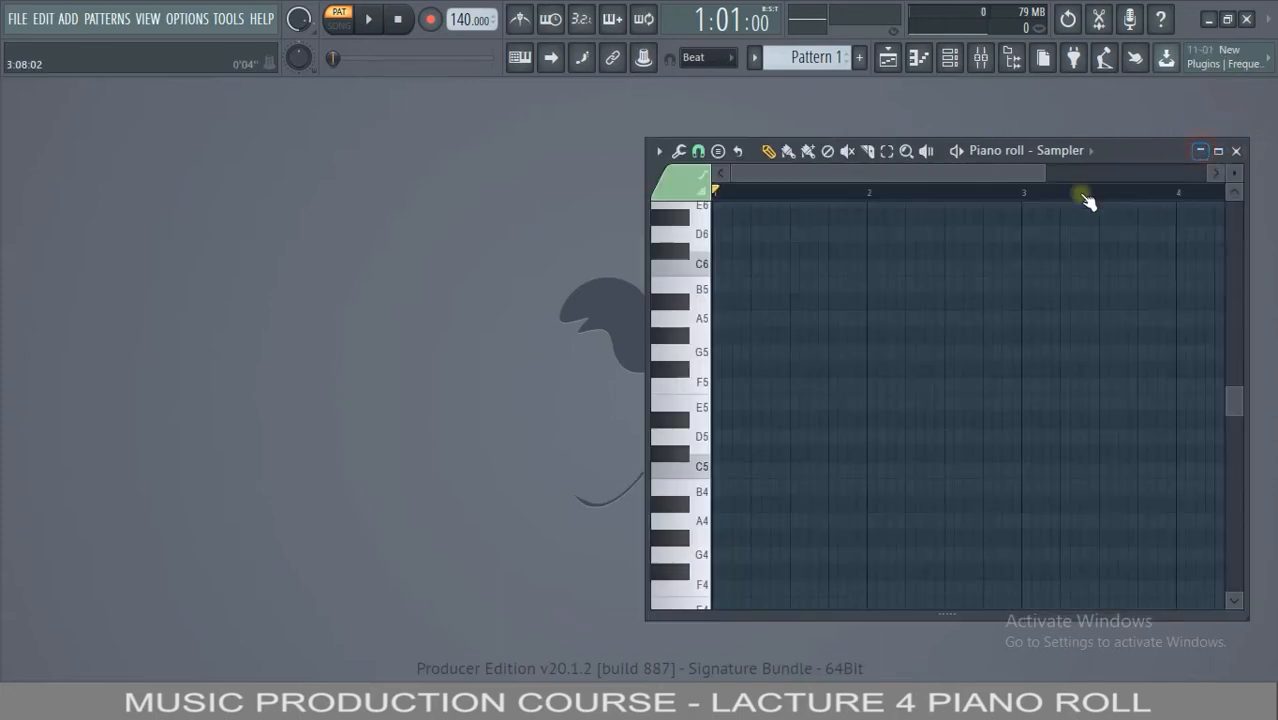
pyautogui.click(1219, 152)
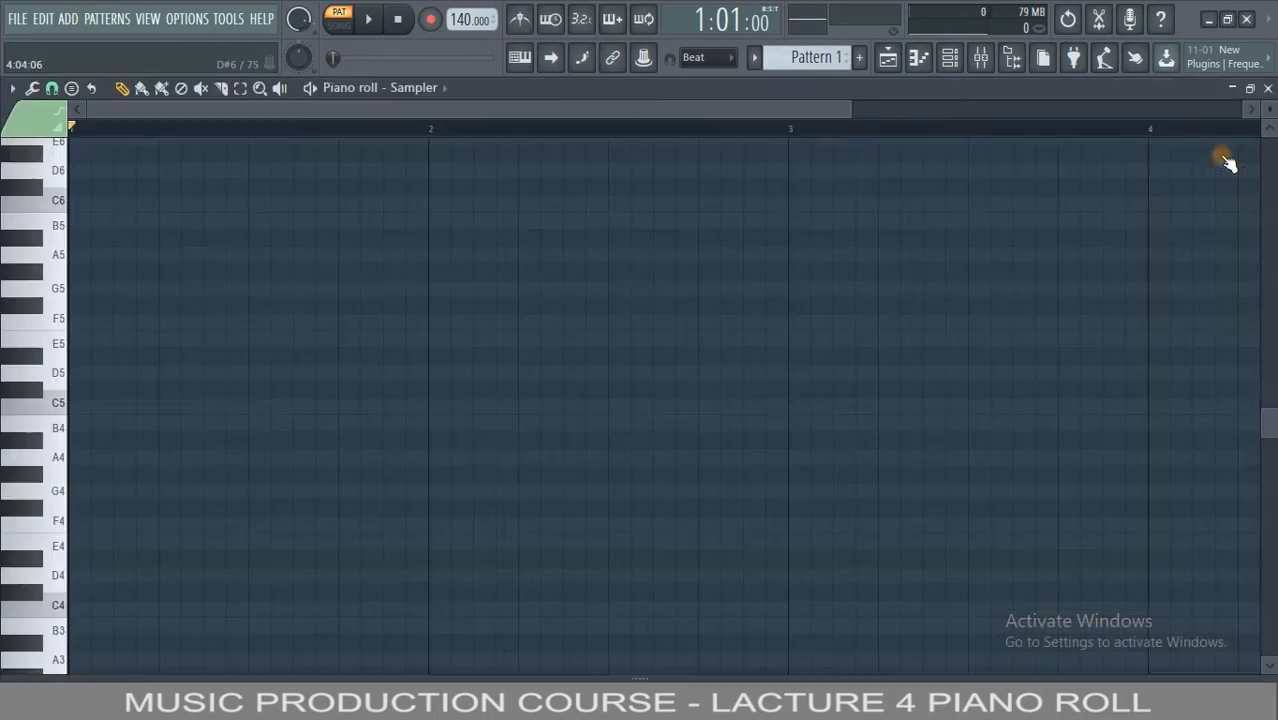
pyautogui.click(1267, 89)
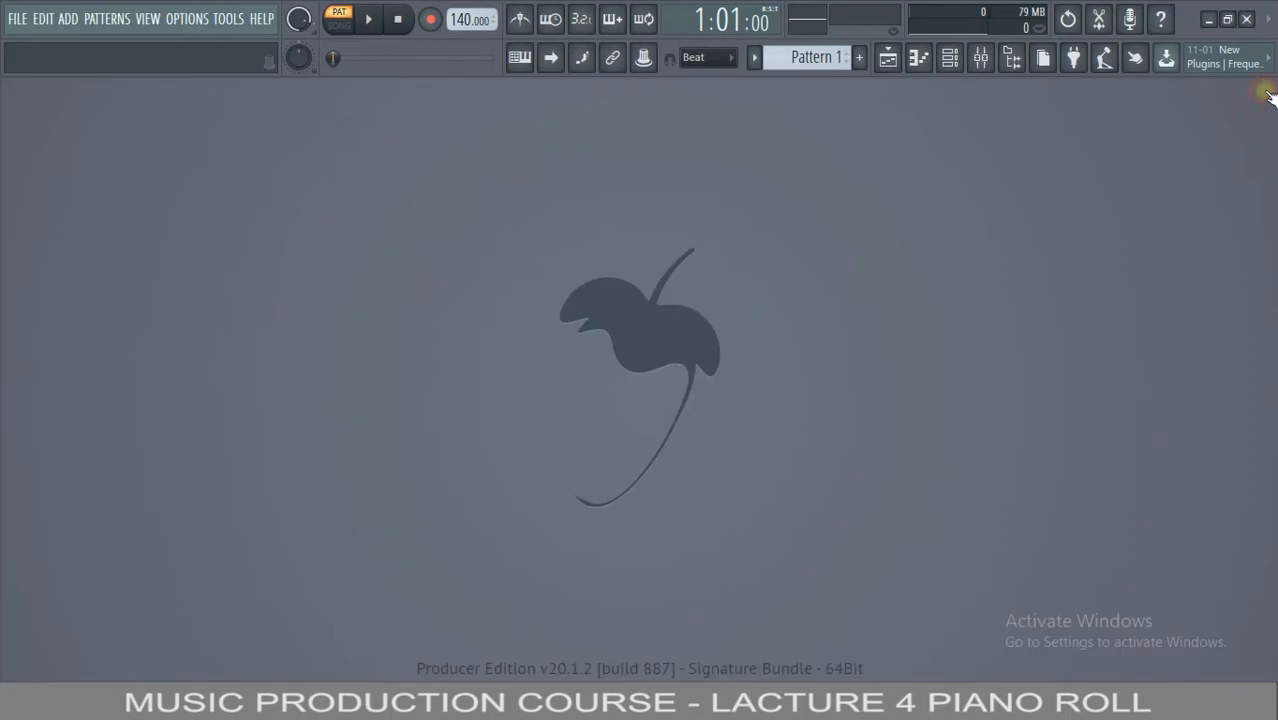
pyautogui.click(919, 60)
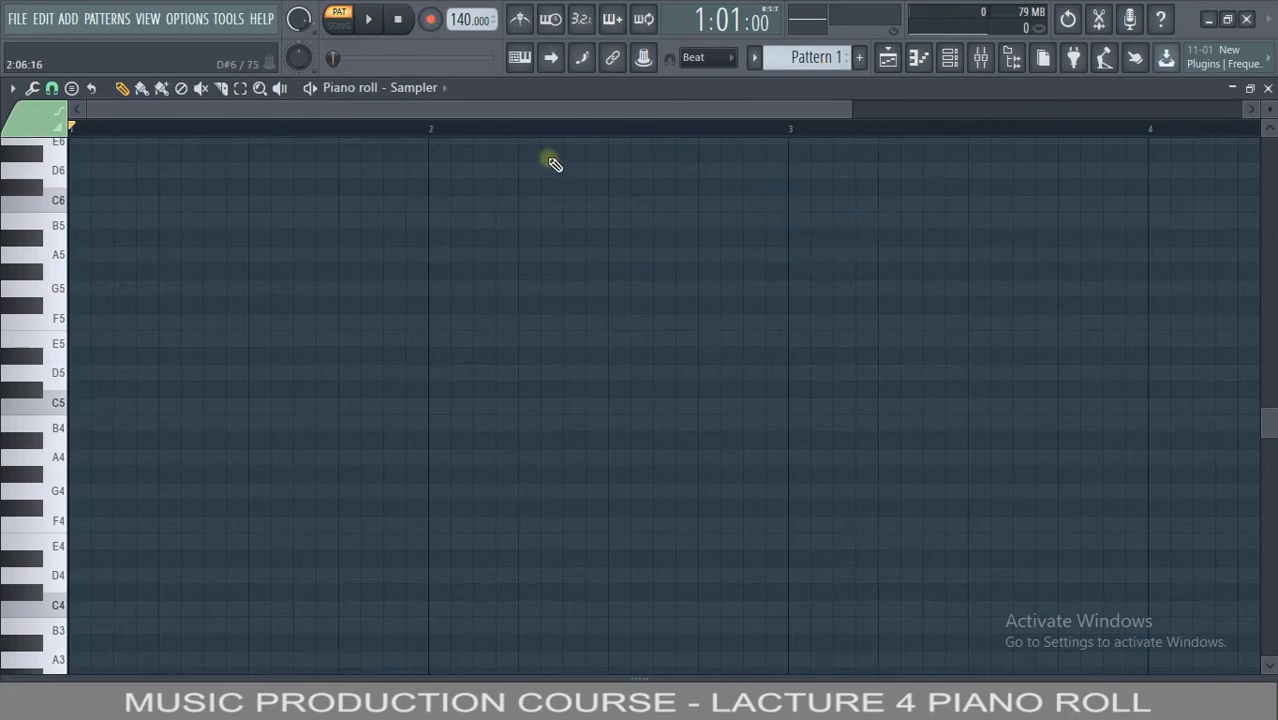
# Examine the piano roll timeline across its bars at different horizontal zoom levels
pyautogui.moveTo(518, 112); pyautogui.dragTo(845, 111)
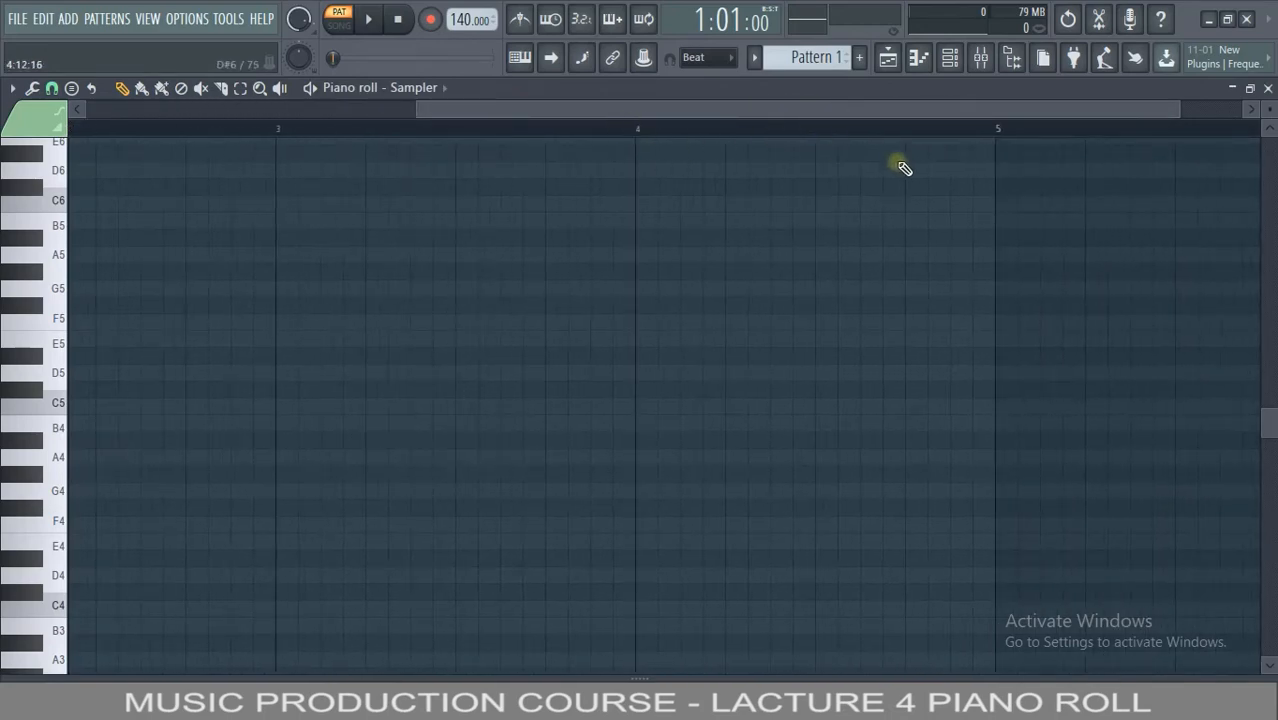
pyautogui.moveTo(1090, 107); pyautogui.dragTo(592, 97)
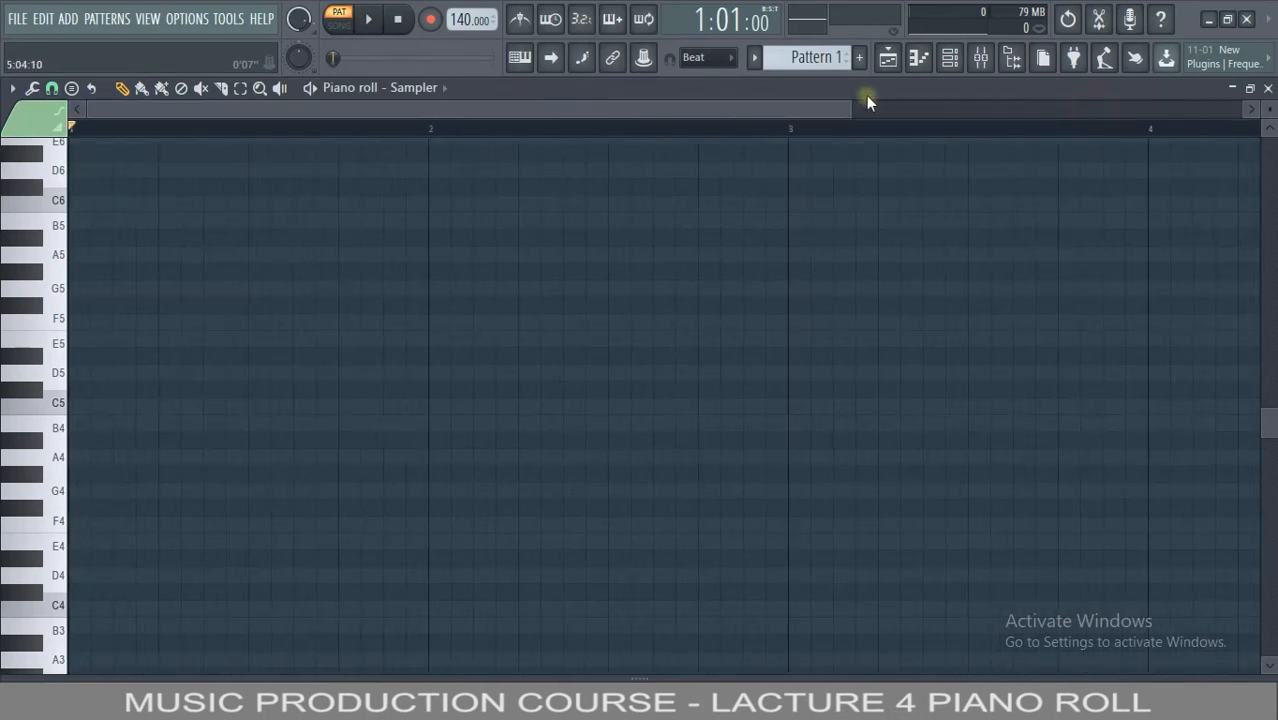
pyautogui.moveTo(850, 108); pyautogui.dragTo(478, 116)
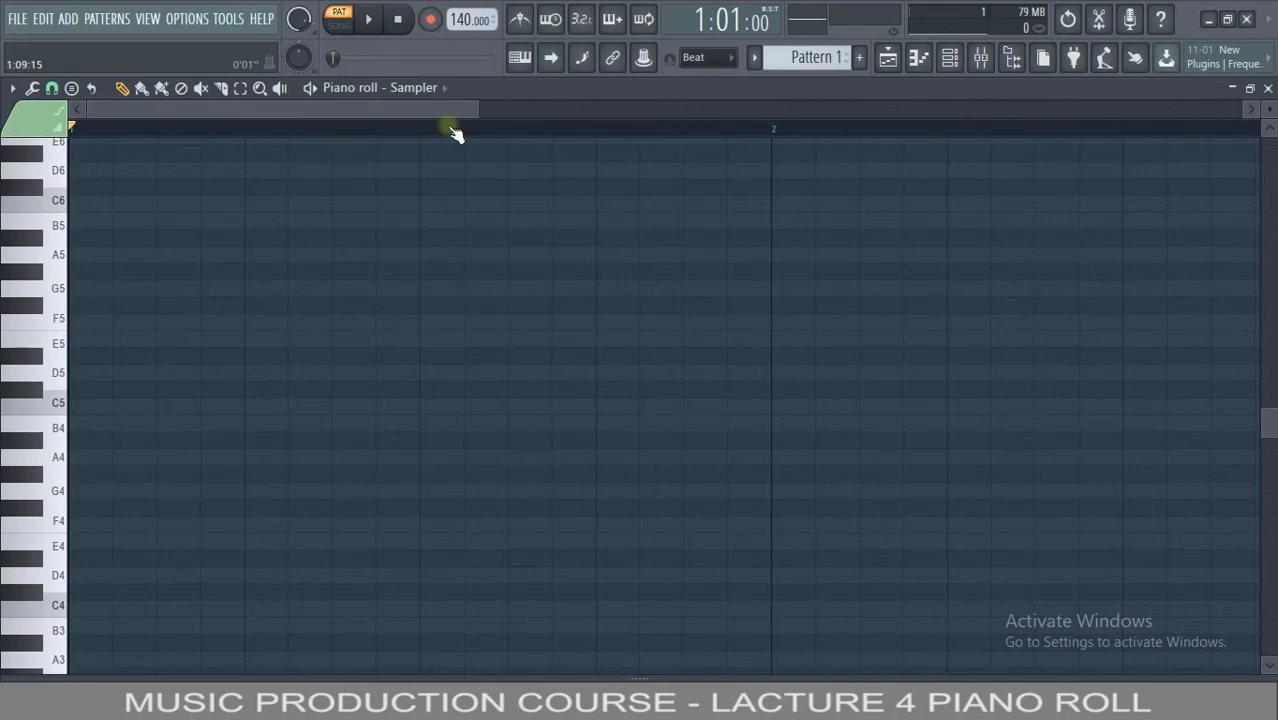
pyautogui.scroll(-4, 453, 133)
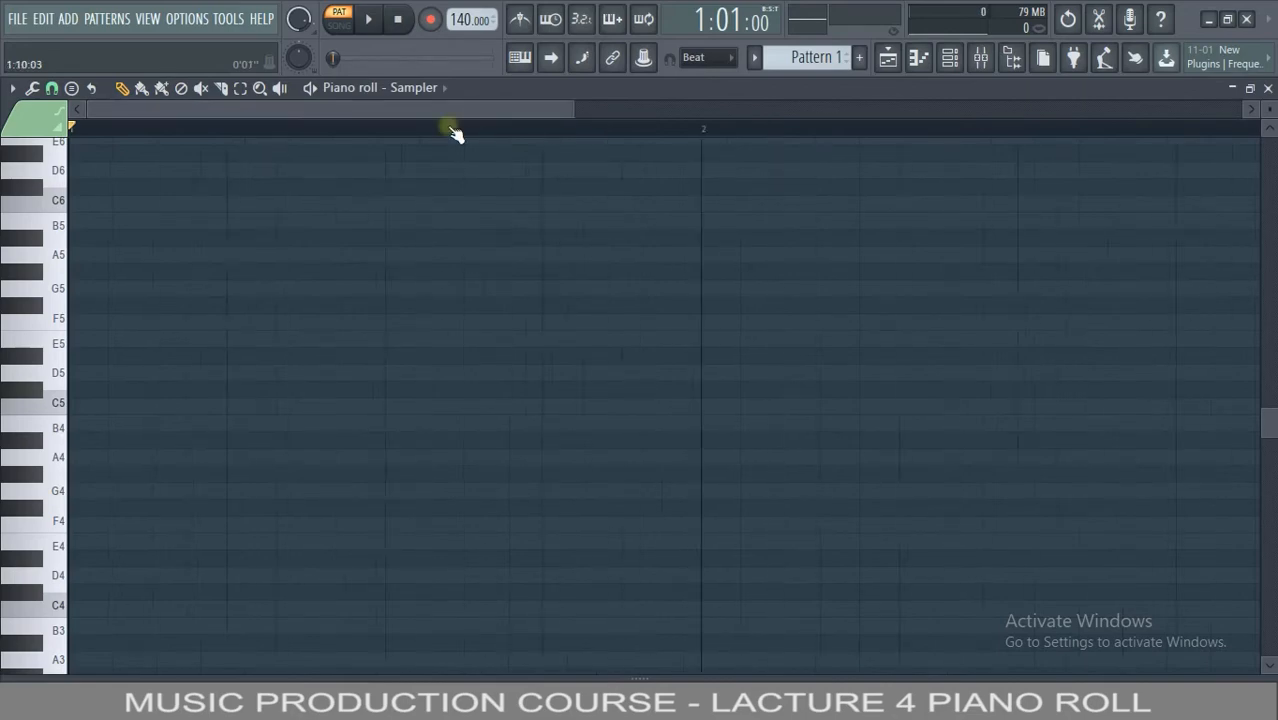
pyautogui.scroll(5, 453, 133)
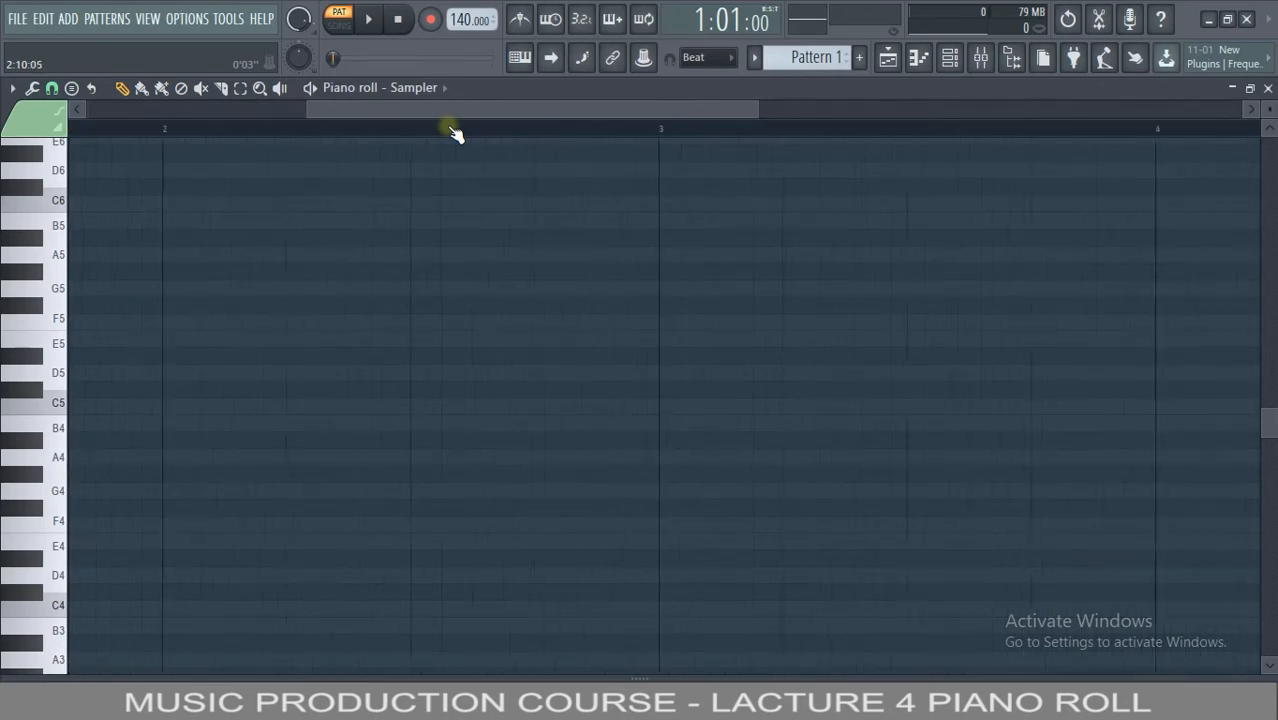
pyautogui.scroll(-5, 453, 133)
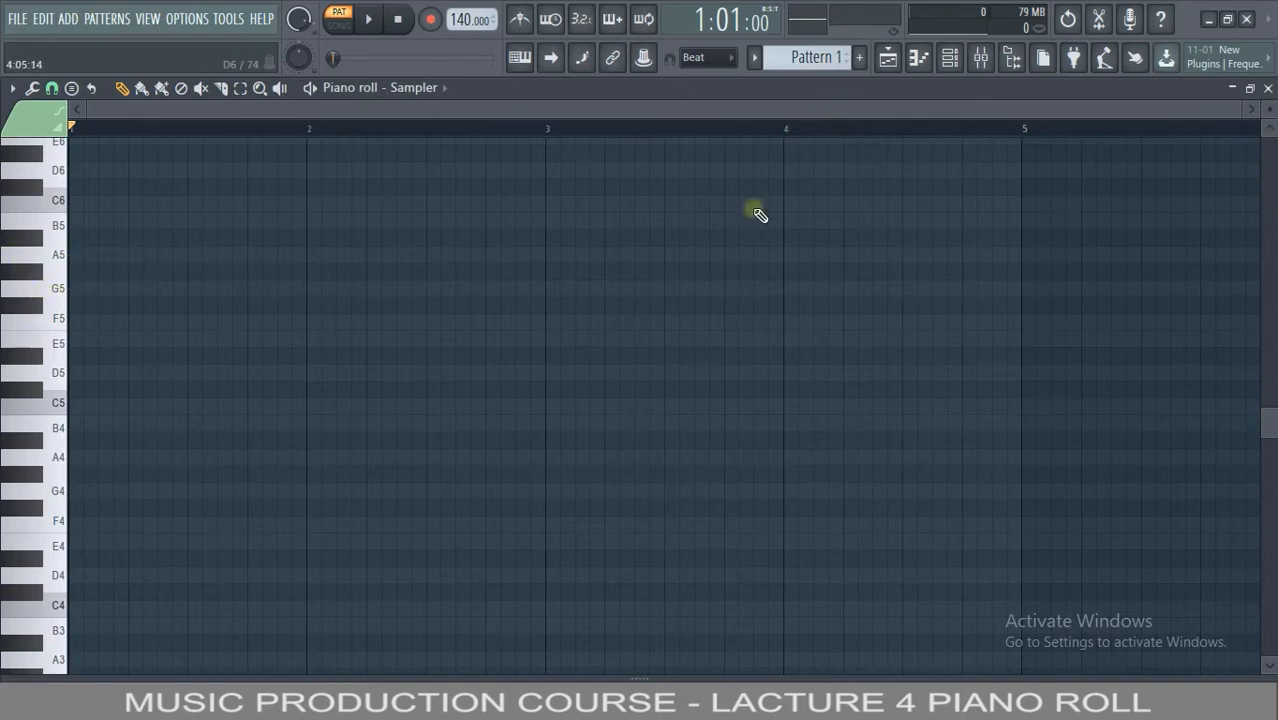
# Examine the note rows of the piano keyboard across the octaves at different vertical zoom levels
pyautogui.scroll(8, 1270, 110)
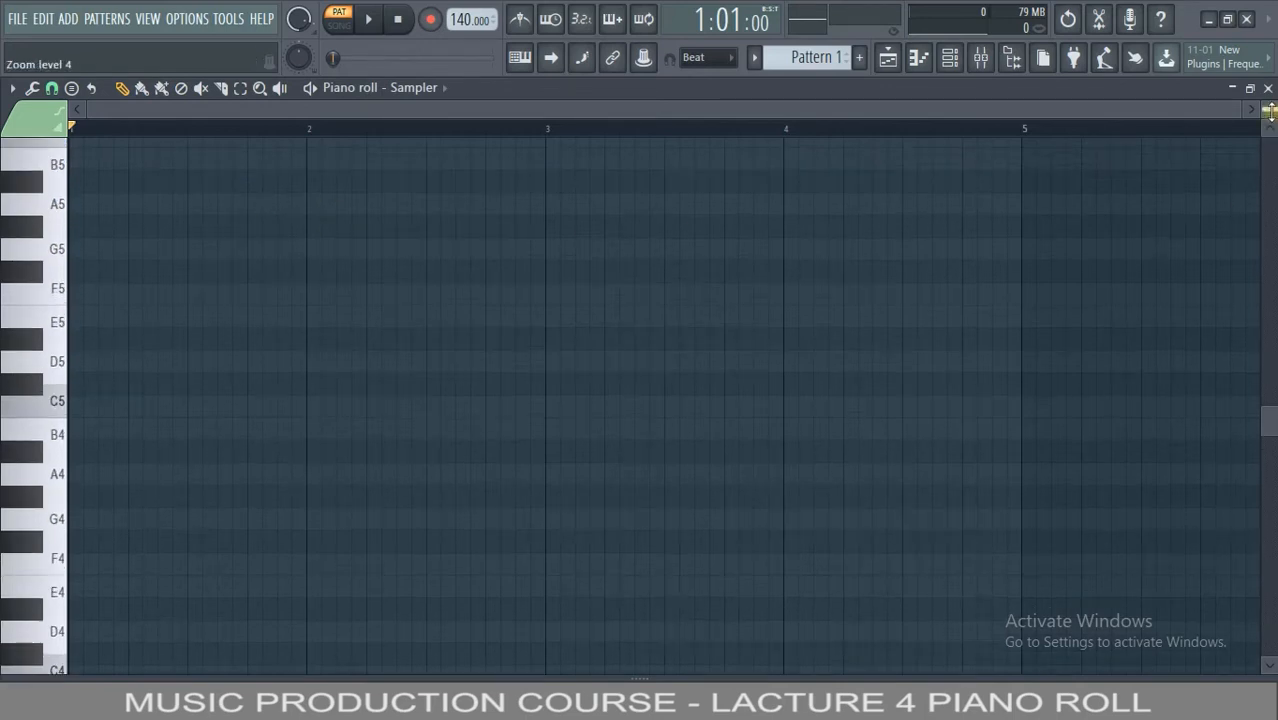
pyautogui.scroll(2, 1270, 110)
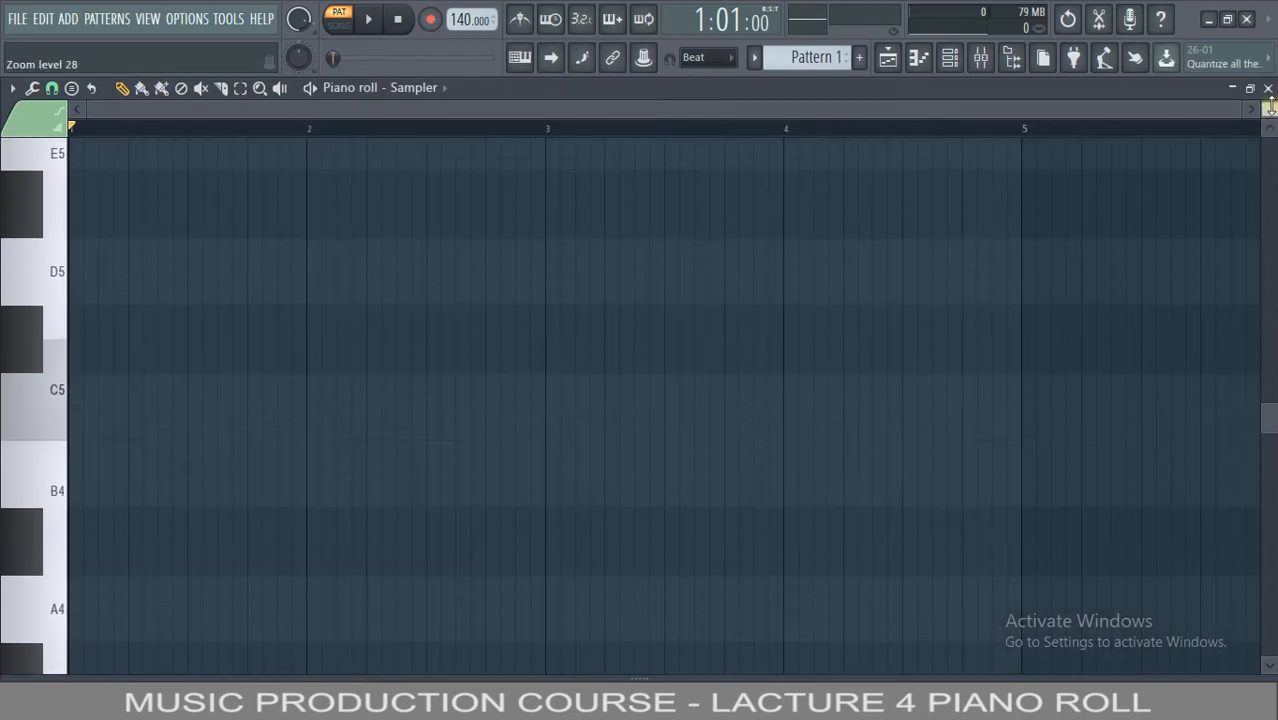
pyautogui.scroll(-5, 1270, 110)
pyautogui.scroll(-12, 1270, 107)
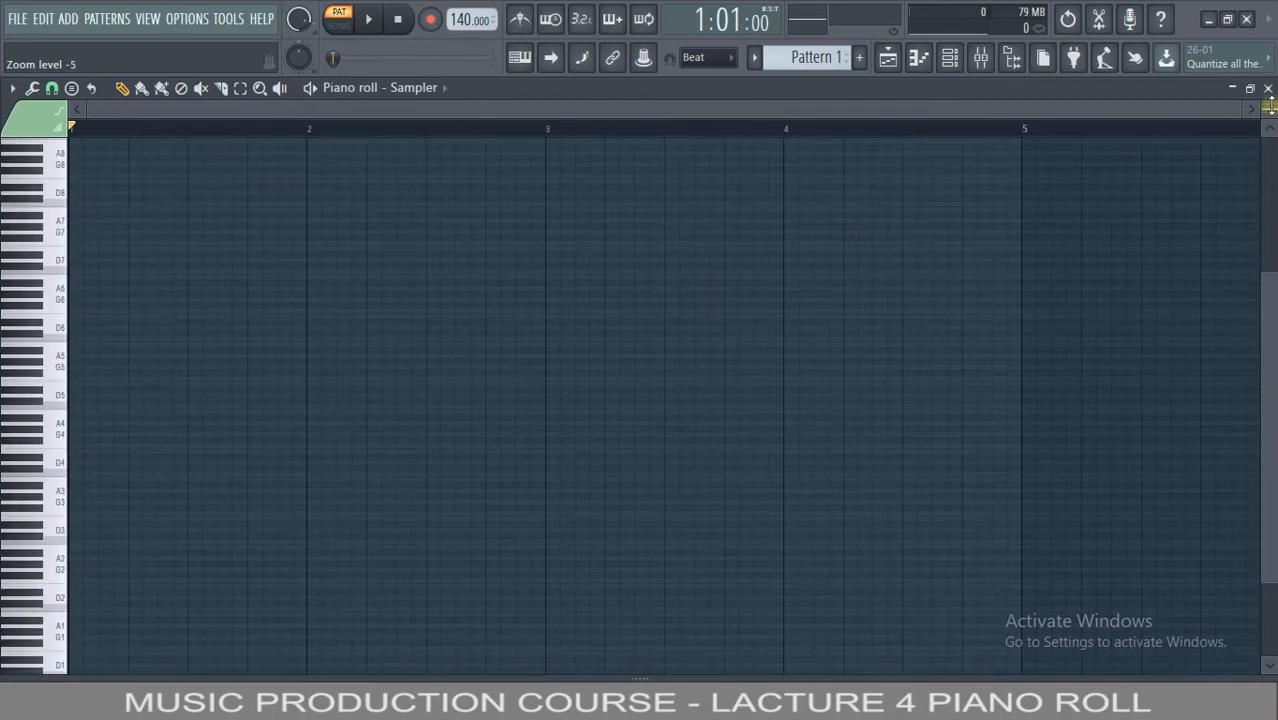
pyautogui.scroll(10, 1268, 105)
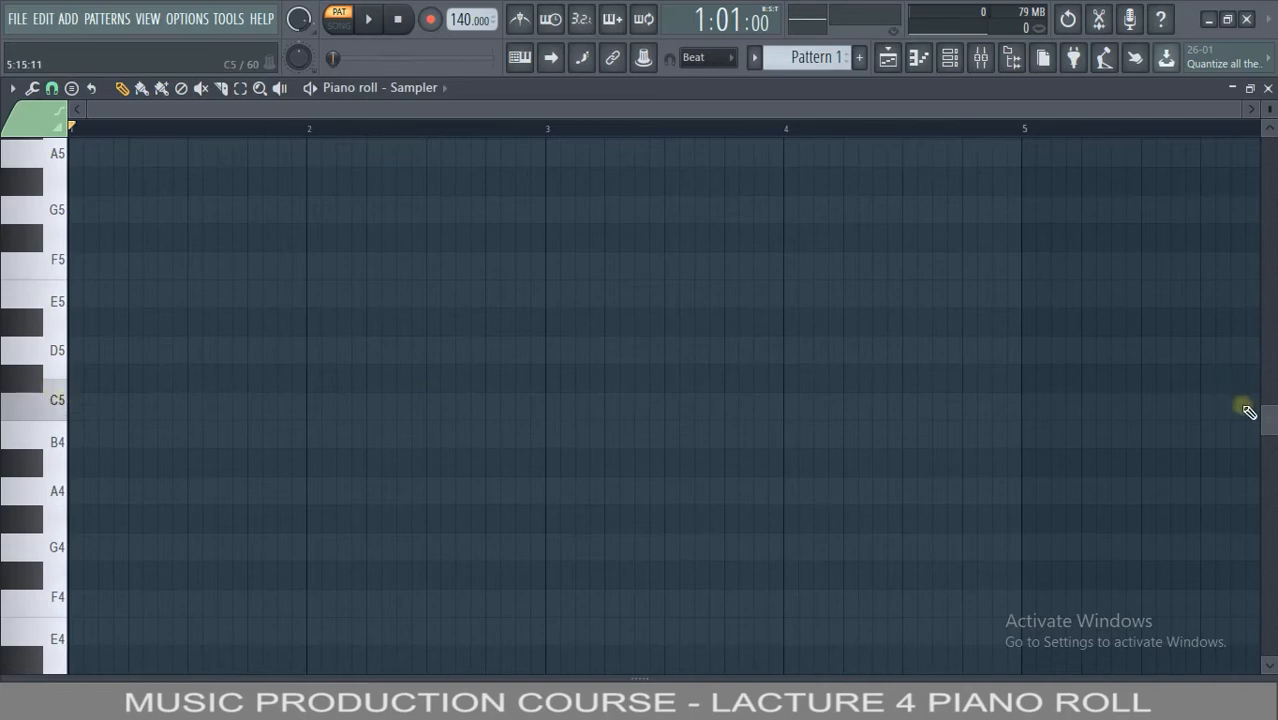
pyautogui.moveTo(1270, 427); pyautogui.dragTo(1274, 700)
pyautogui.moveTo(1270, 640); pyautogui.dragTo(1262, 420)
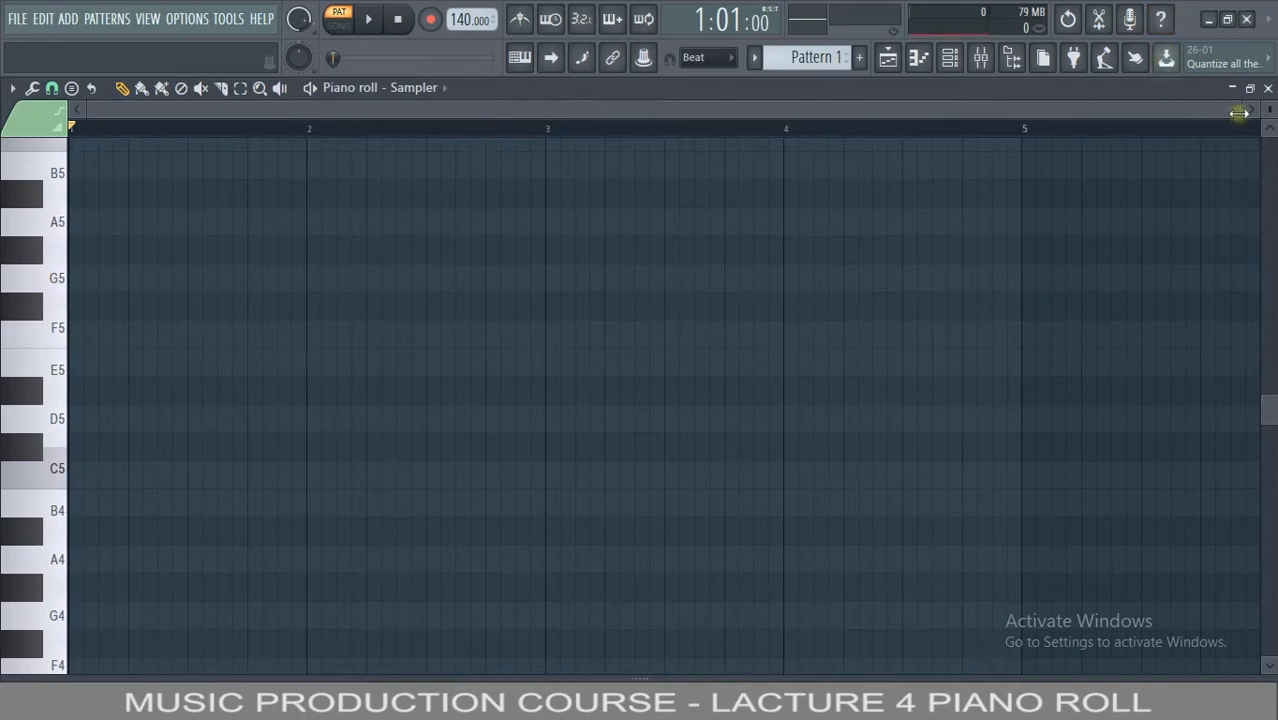
# Draw a C5 note at the start of bar 1 and stretch it to one full bar
pyautogui.moveTo(1238, 113); pyautogui.dragTo(453, 113)
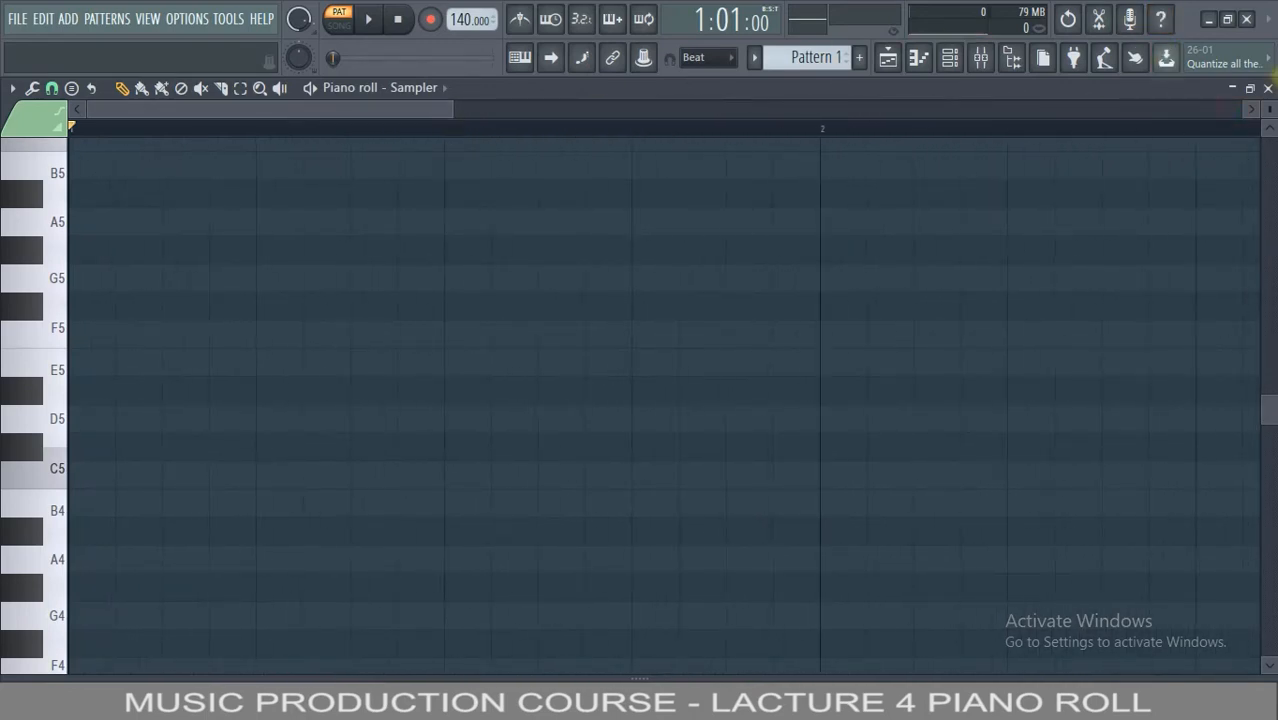
pyautogui.scroll(-4, 1268, 108)
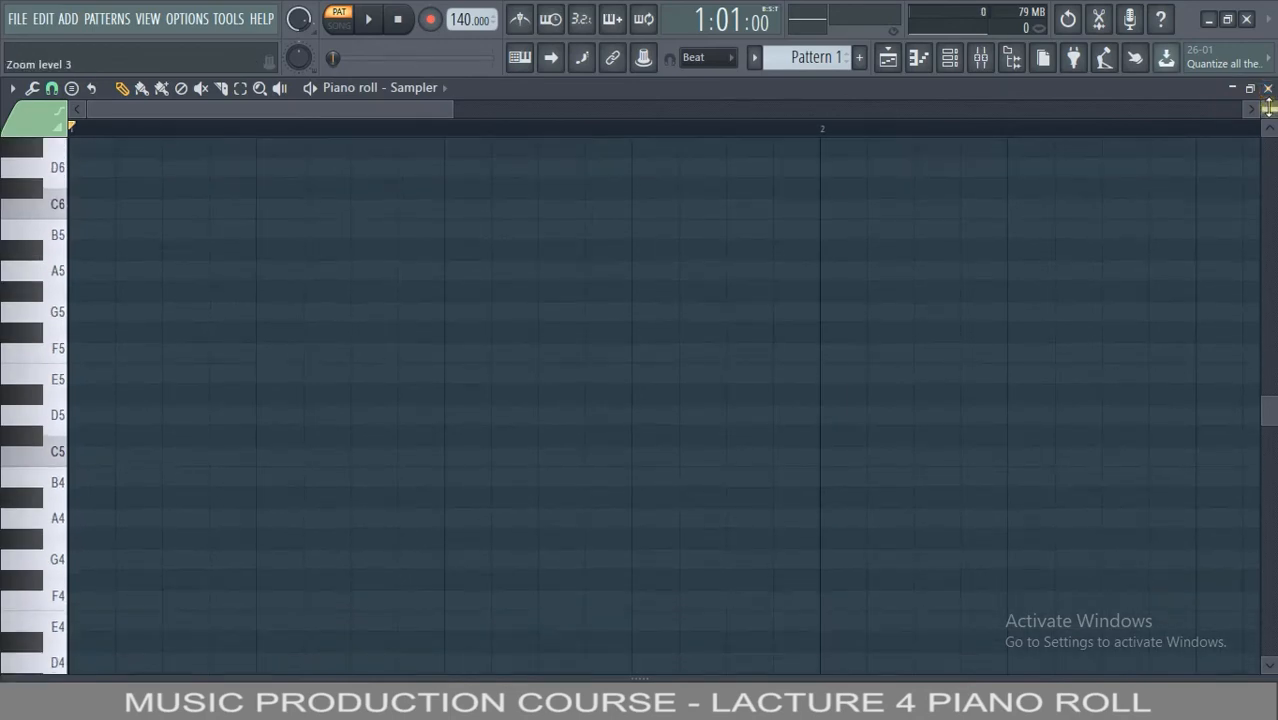
pyautogui.scroll(-1, 1268, 108)
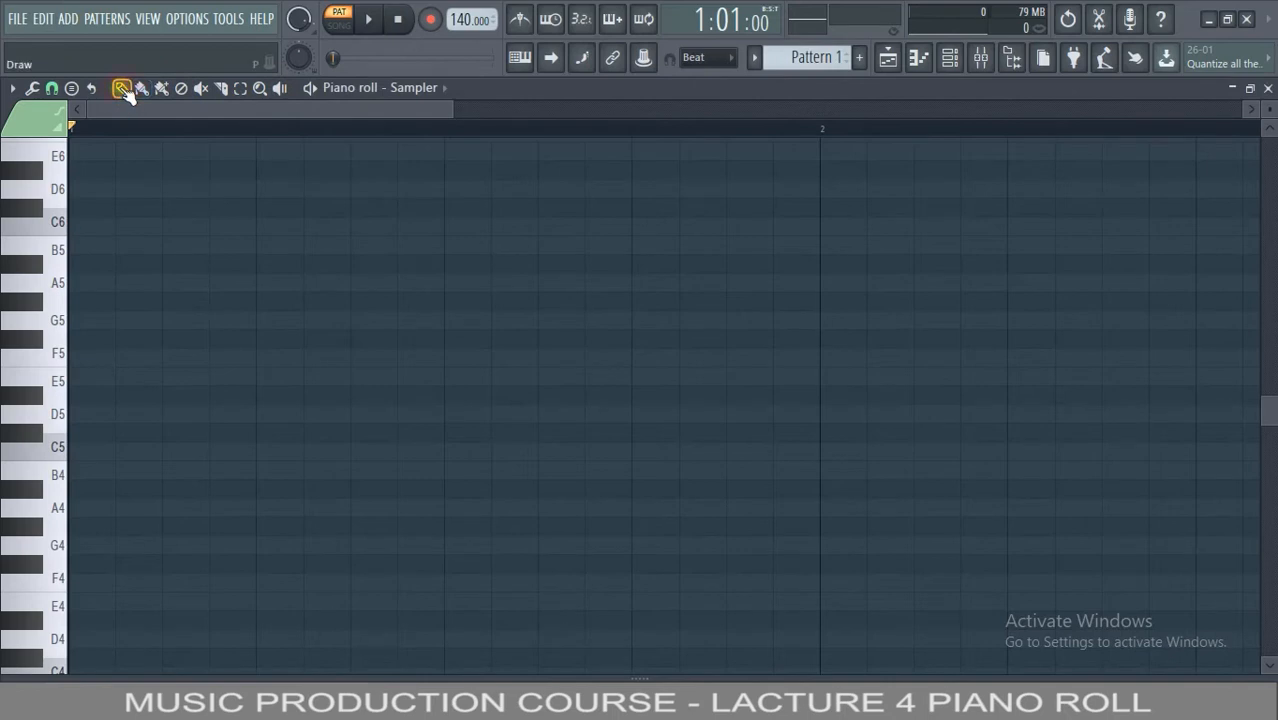
pyautogui.click(78, 452)
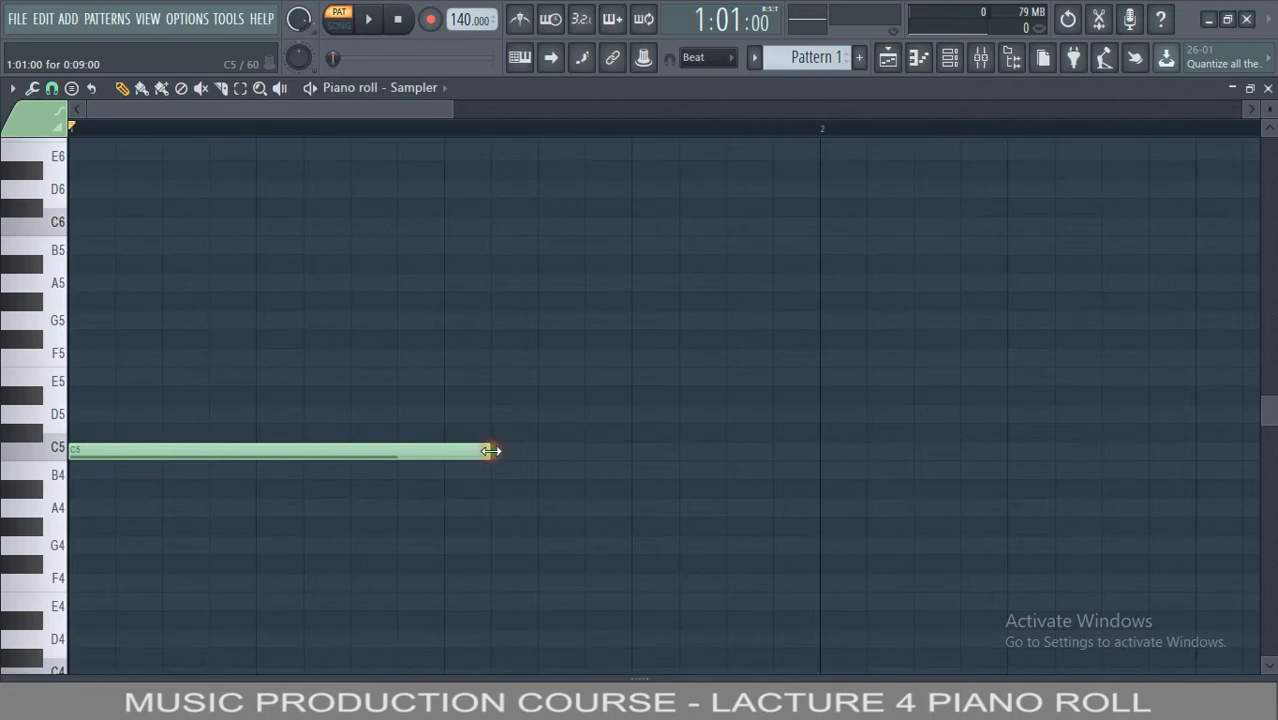
pyautogui.moveTo(497, 451); pyautogui.dragTo(808, 477)
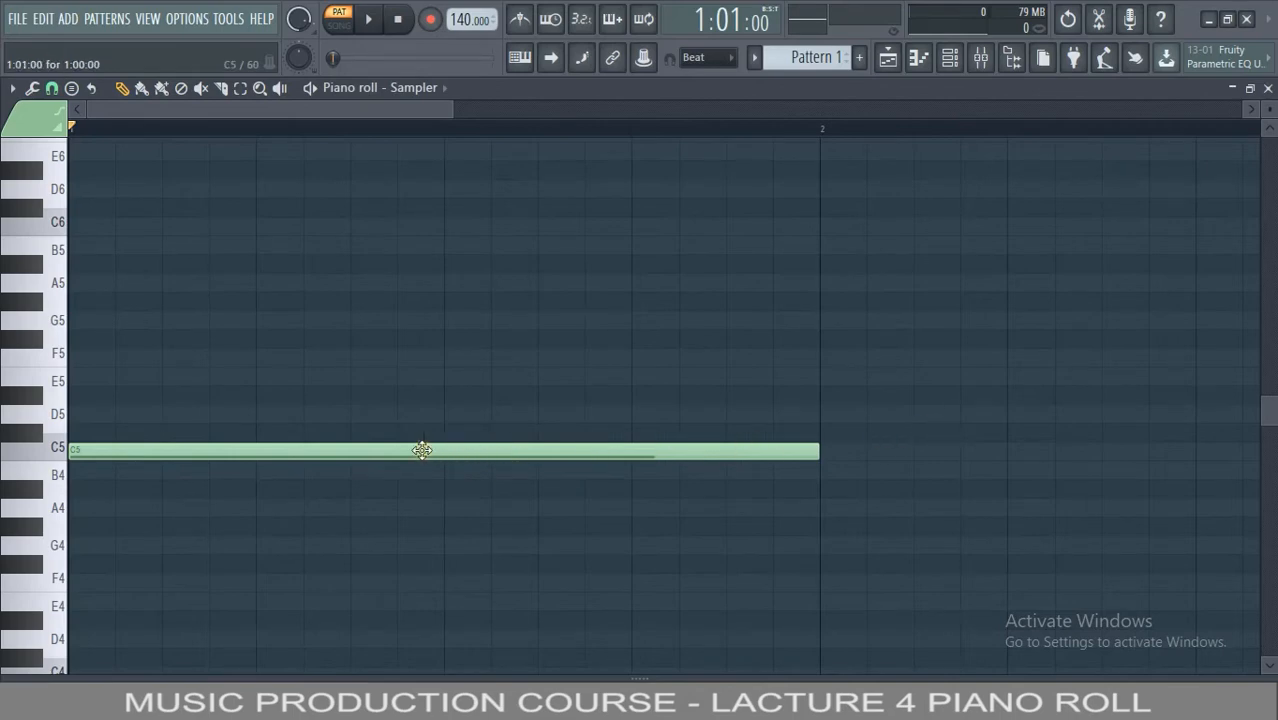
# Set the C5 note's duration to 2:00:00 in its note properties
pyautogui.doubleClick(332, 452)
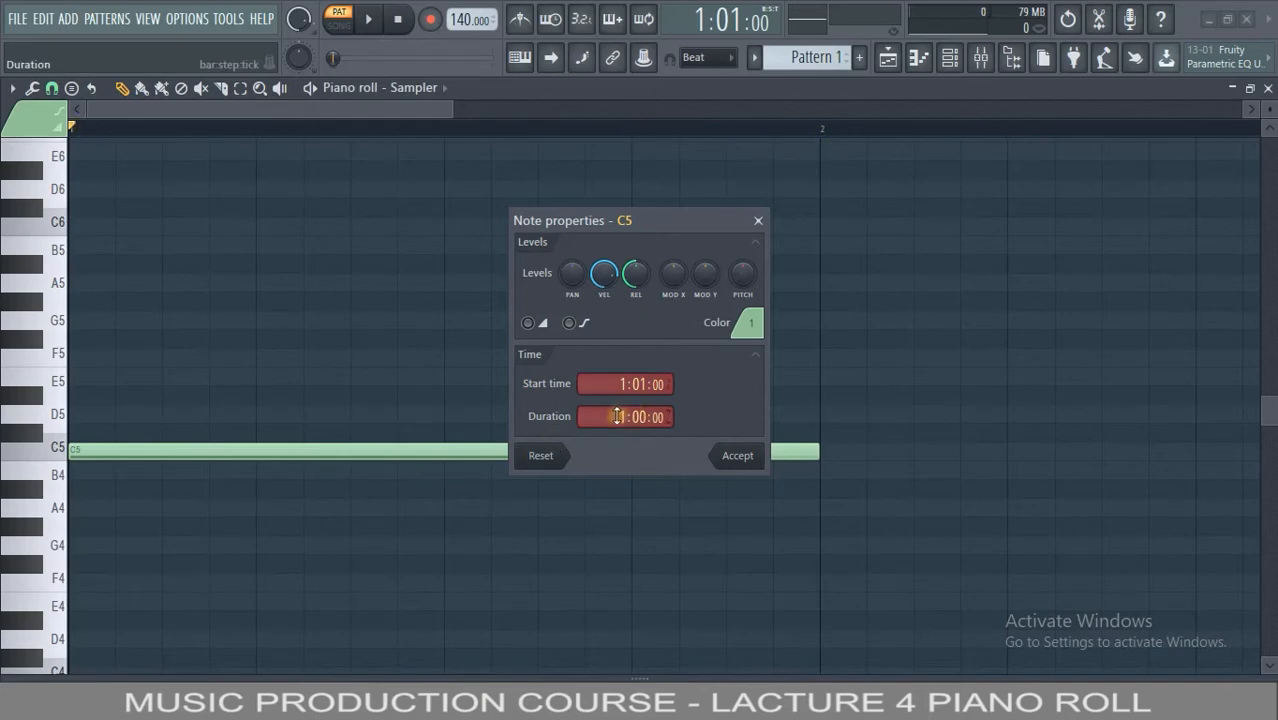
pyautogui.moveTo(622, 416); pyautogui.dragTo(624, 453)
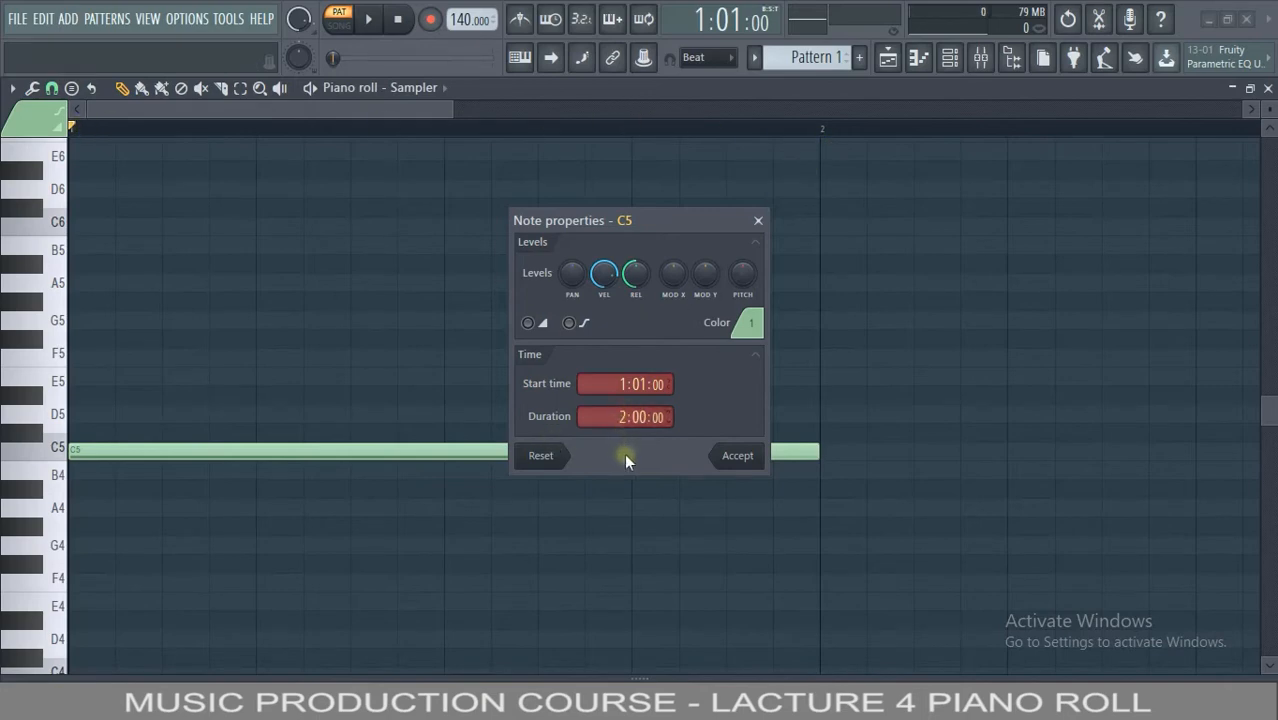
pyautogui.click(735, 456)
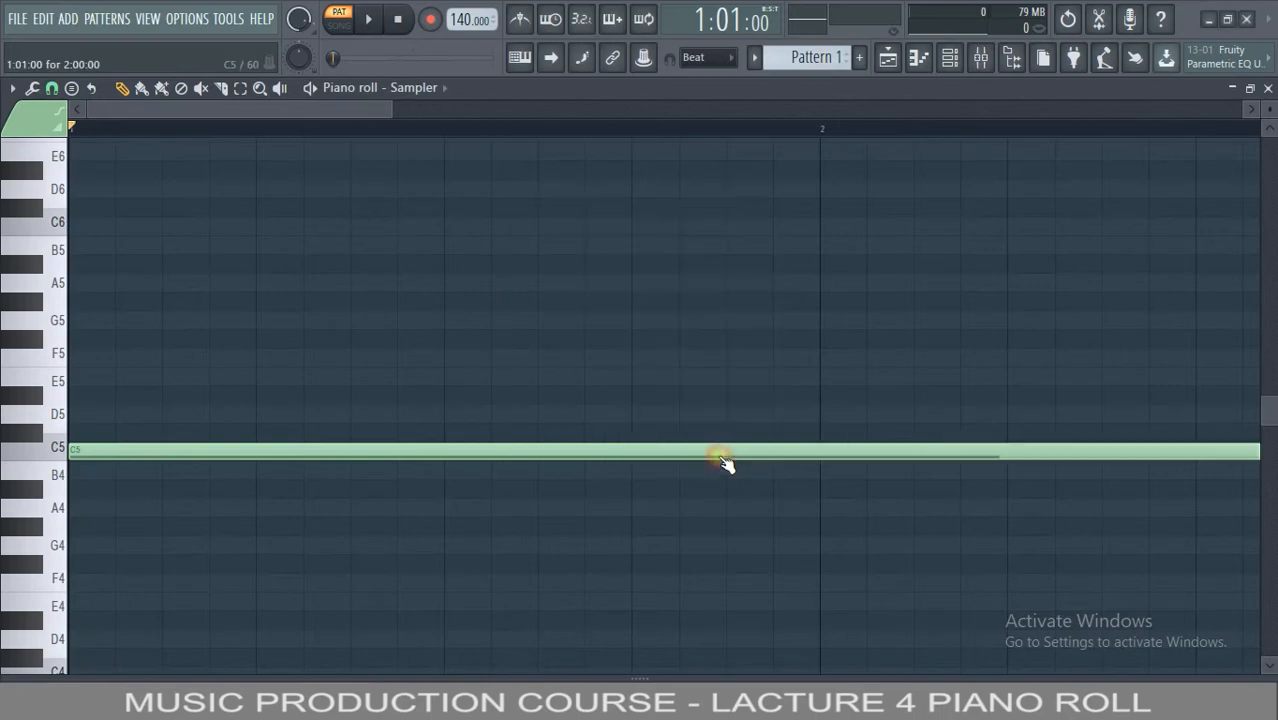
pyautogui.moveTo(392, 112); pyautogui.dragTo(630, 113)
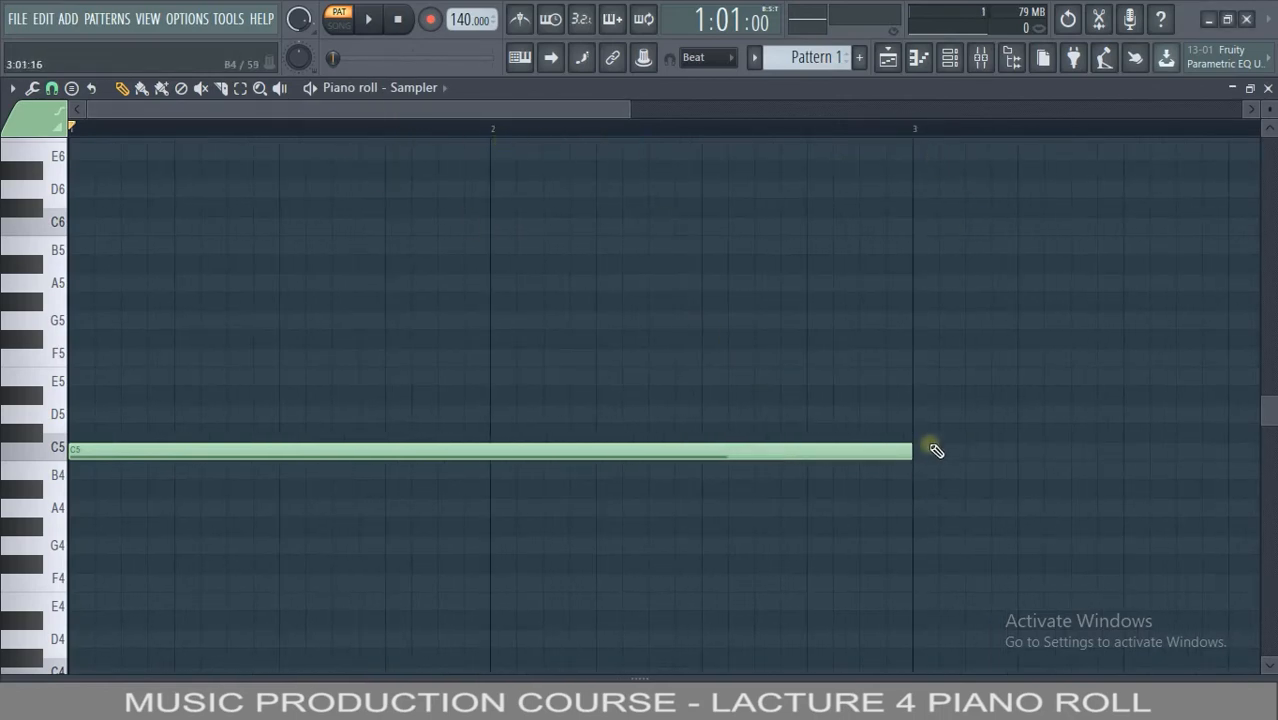
# Set the C5 note's duration to 1:00:00 in its note properties
pyautogui.doubleClick(852, 458)
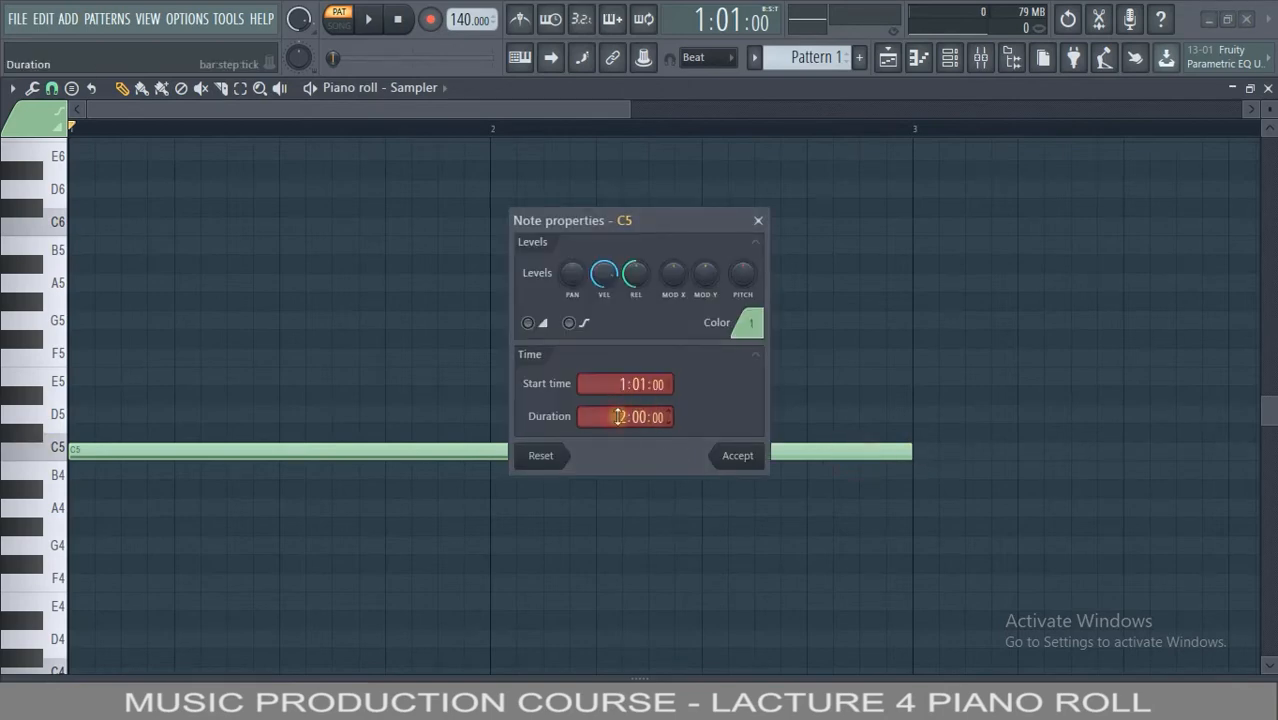
pyautogui.moveTo(618, 417)
pyautogui.mouseDown()
pyautogui.moveTo(621, 392)
pyautogui.moveTo(621, 427)
pyautogui.mouseUp()
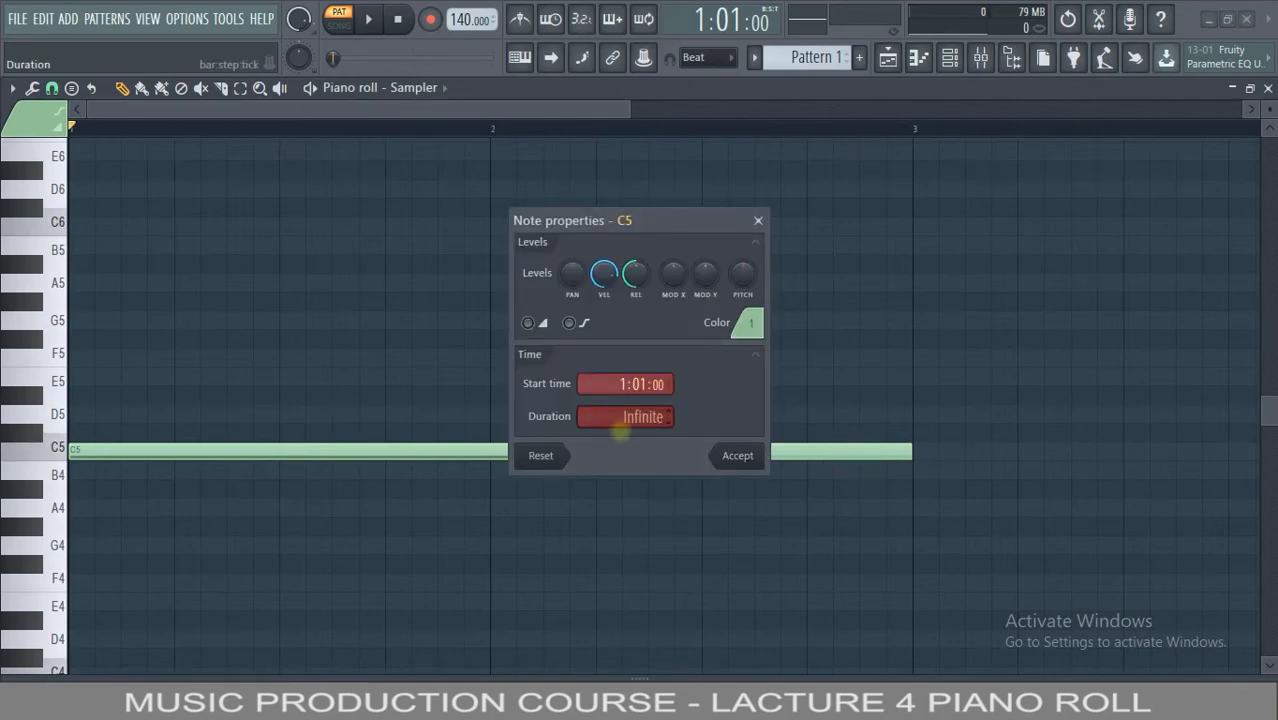
pyautogui.scroll(-1, 622, 417)
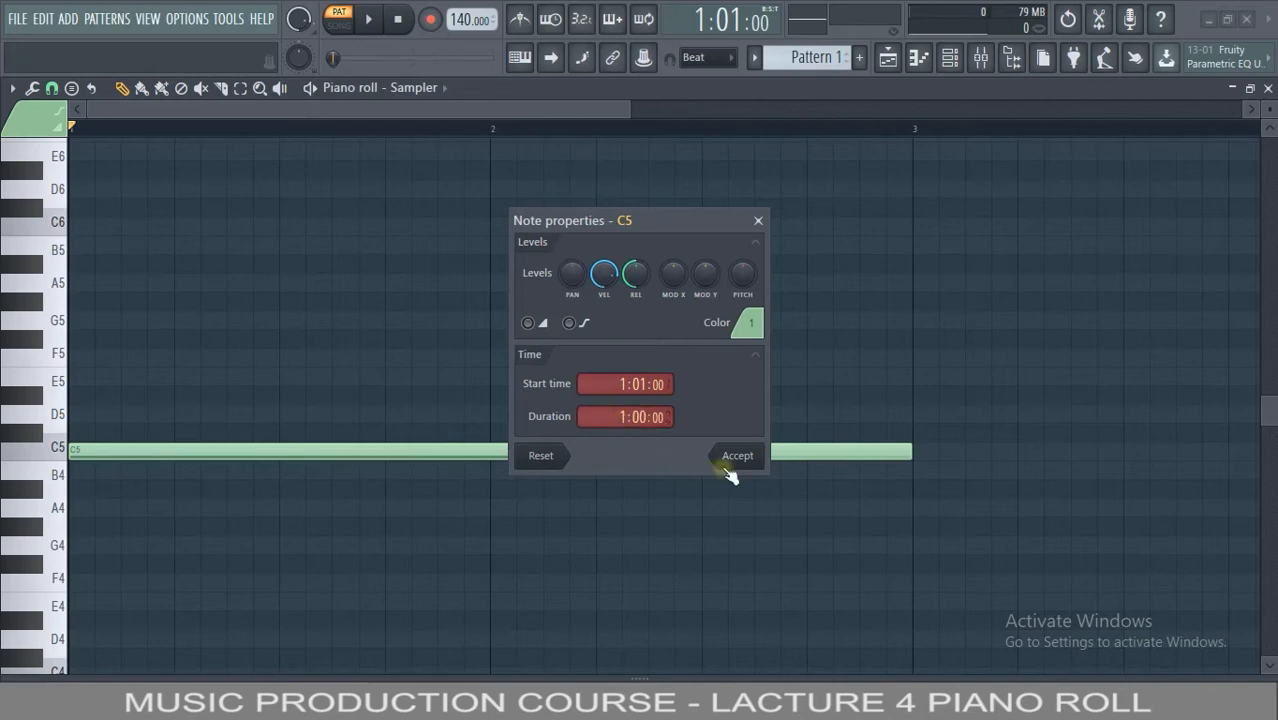
pyautogui.click(733, 460)
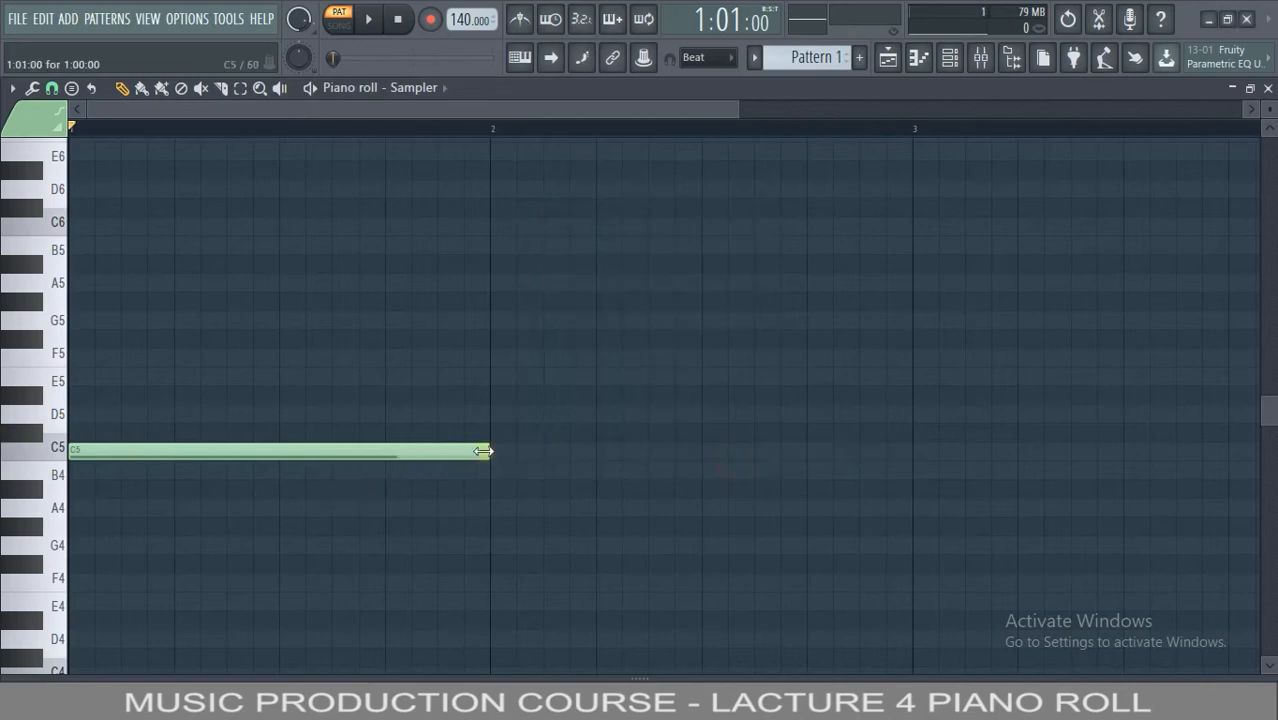
# Shorten the C5 note to one step, and stretch it out to eight steps from the start of bar 1
pyautogui.moveTo(486, 450); pyautogui.dragTo(70, 469)
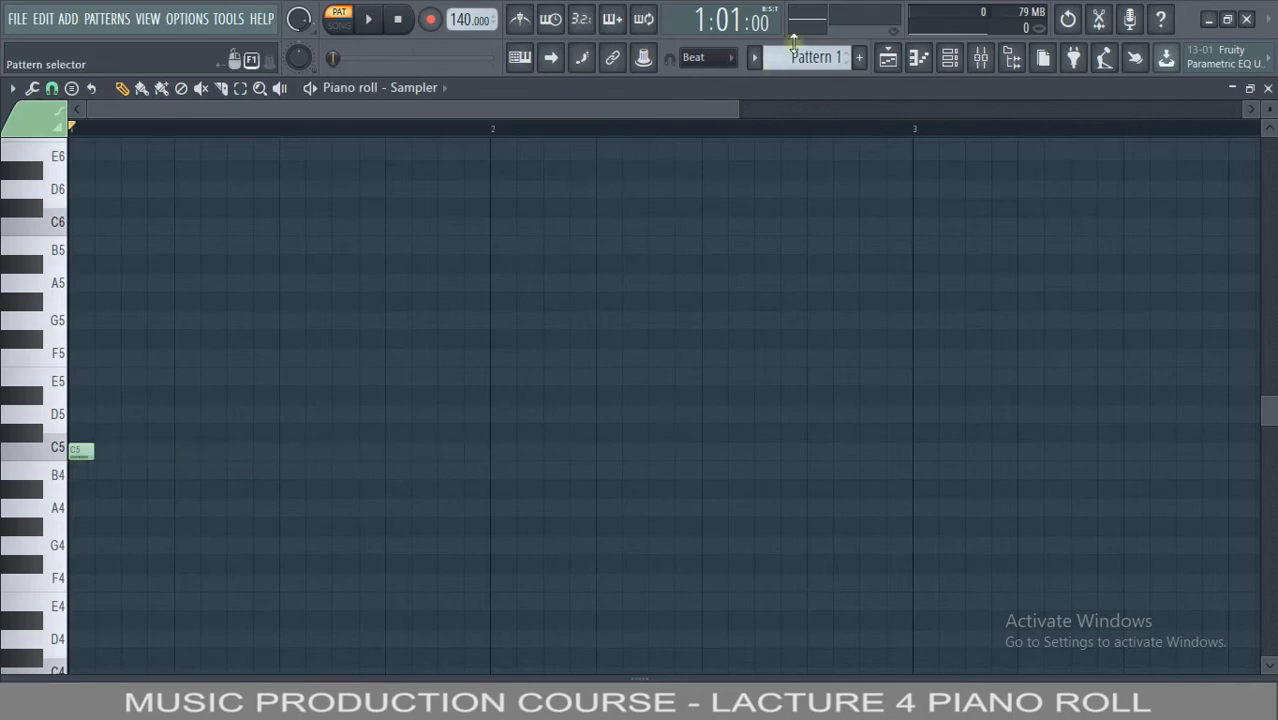
pyautogui.moveTo(736, 107); pyautogui.dragTo(282, 127)
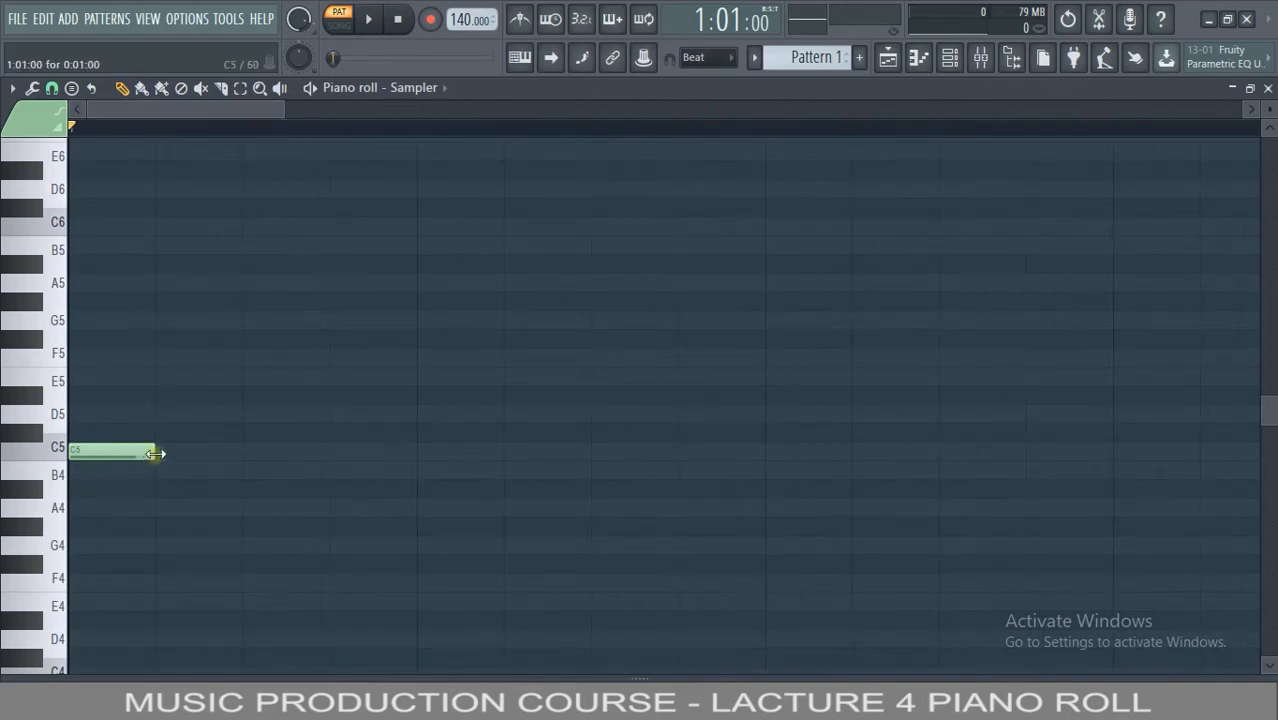
pyautogui.moveTo(155, 453); pyautogui.dragTo(759, 435)
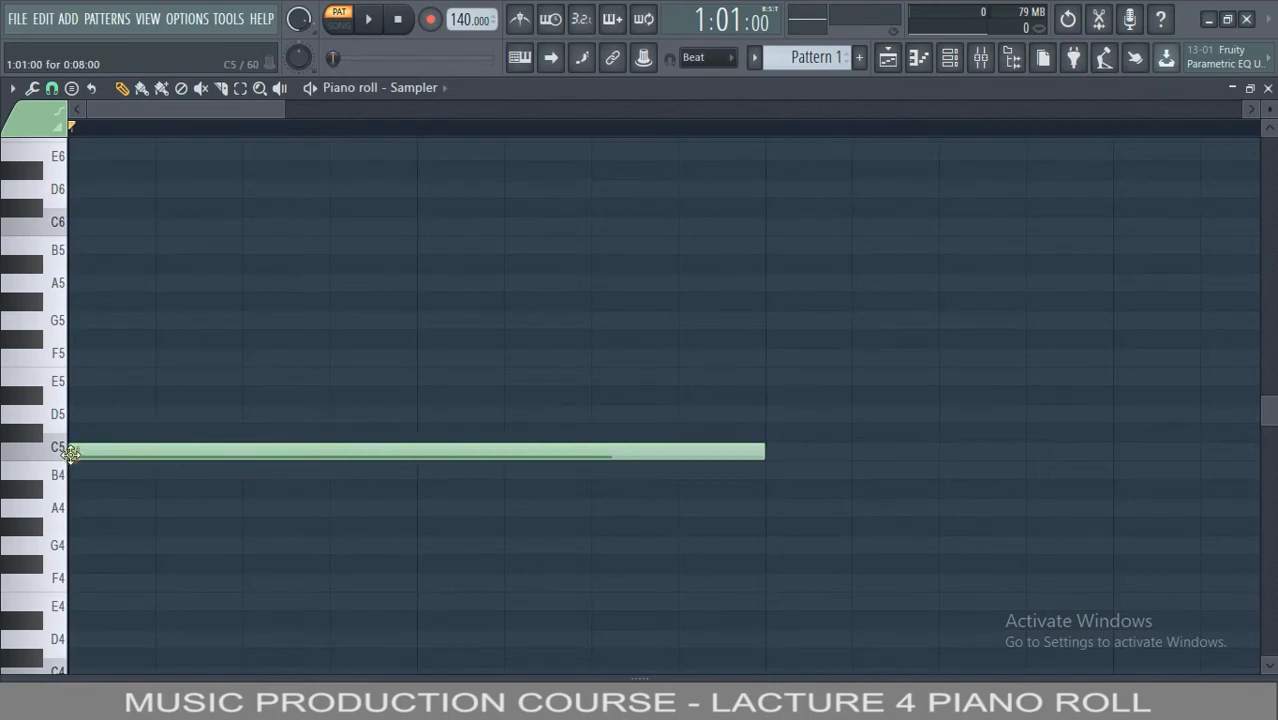
pyautogui.moveTo(70, 453)
pyautogui.mouseDown()
pyautogui.moveTo(300, 449)
pyautogui.moveTo(157, 428)
pyautogui.moveTo(108, 465)
pyautogui.moveTo(251, 442)
pyautogui.moveTo(86, 437)
pyautogui.moveTo(78, 457)
pyautogui.mouseUp()
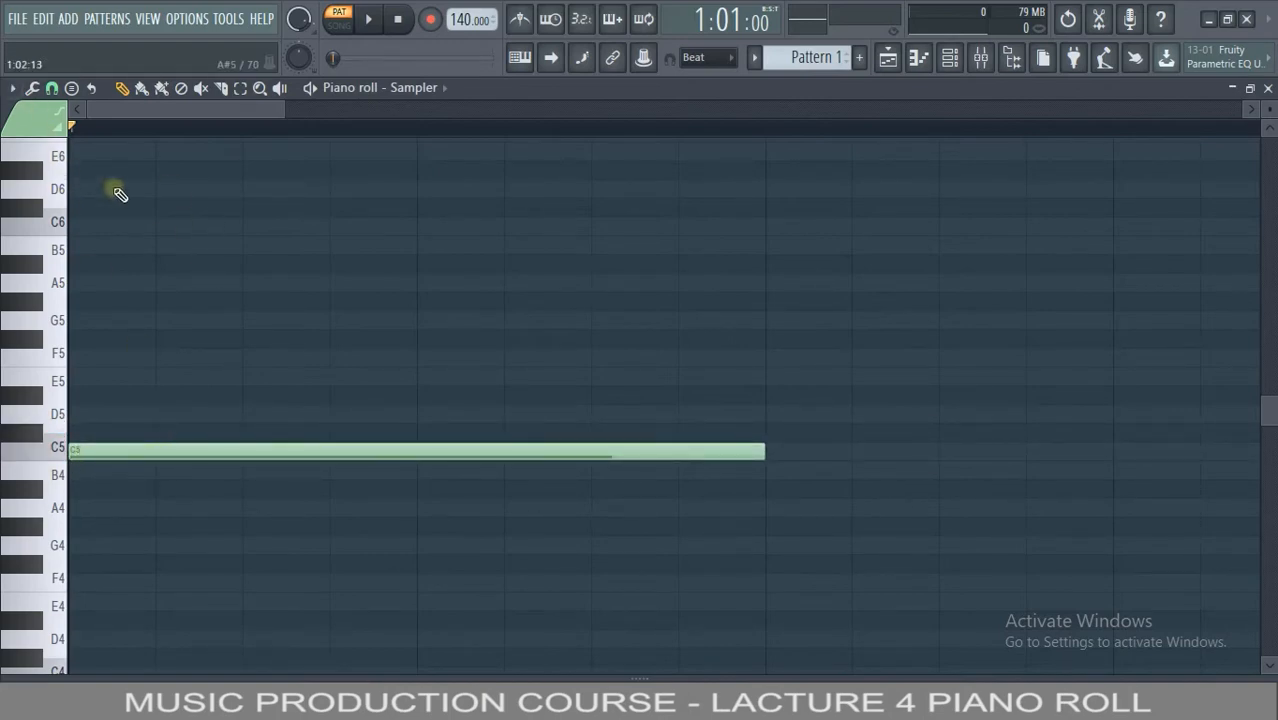
# Allow note resizing from the left edge and trim the C5 note's start to step 7, leaving it two steps long
pyautogui.click(14, 88)
pyautogui.moveTo(38, 130)
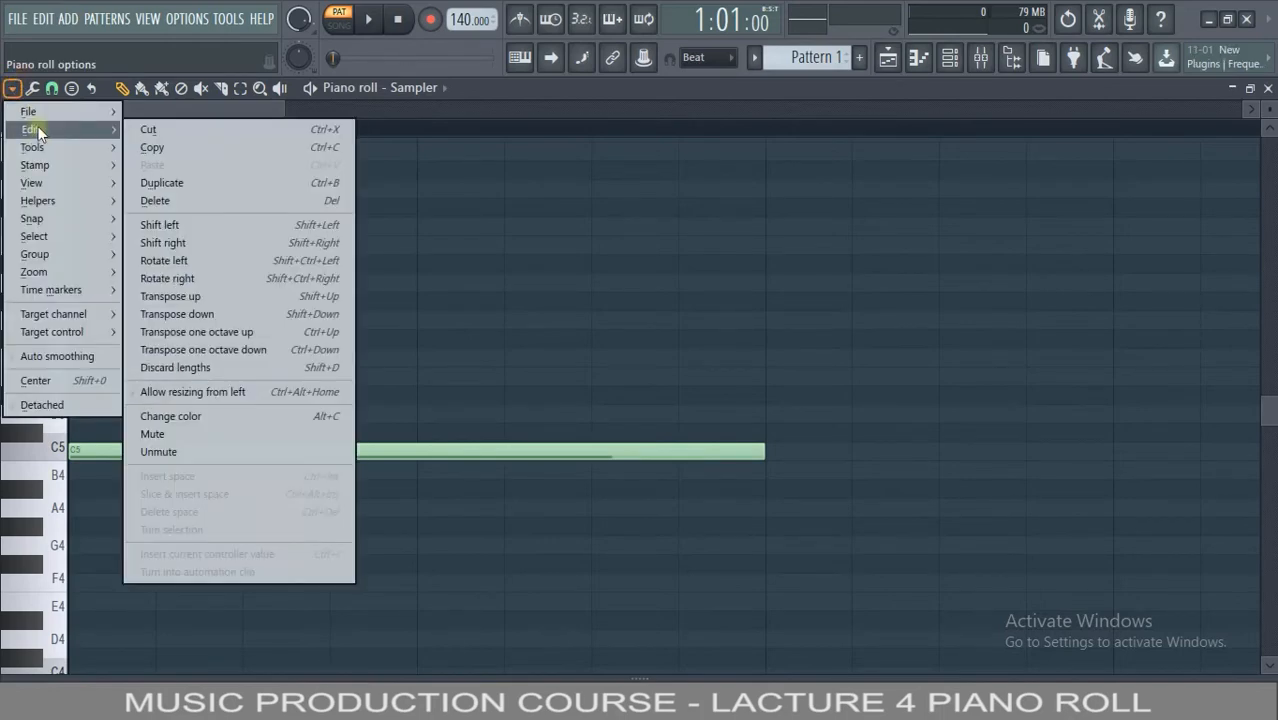
pyautogui.click(230, 393)
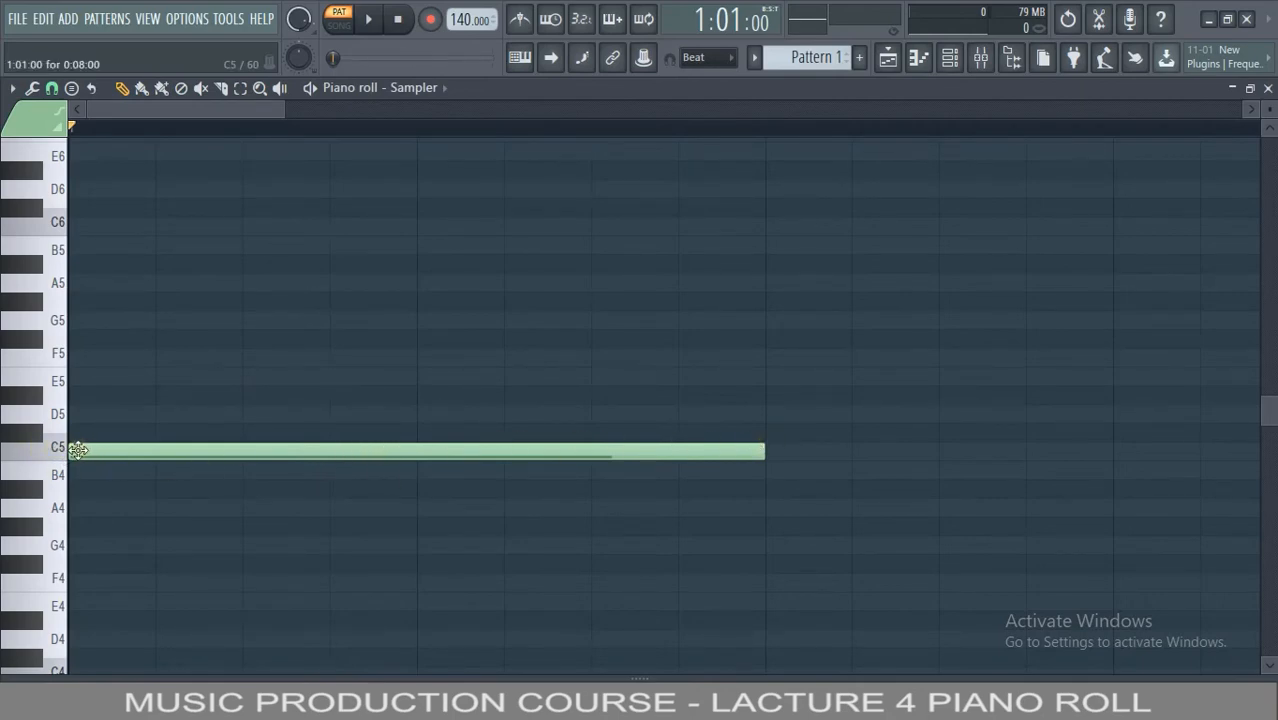
pyautogui.moveTo(75, 450); pyautogui.dragTo(593, 450)
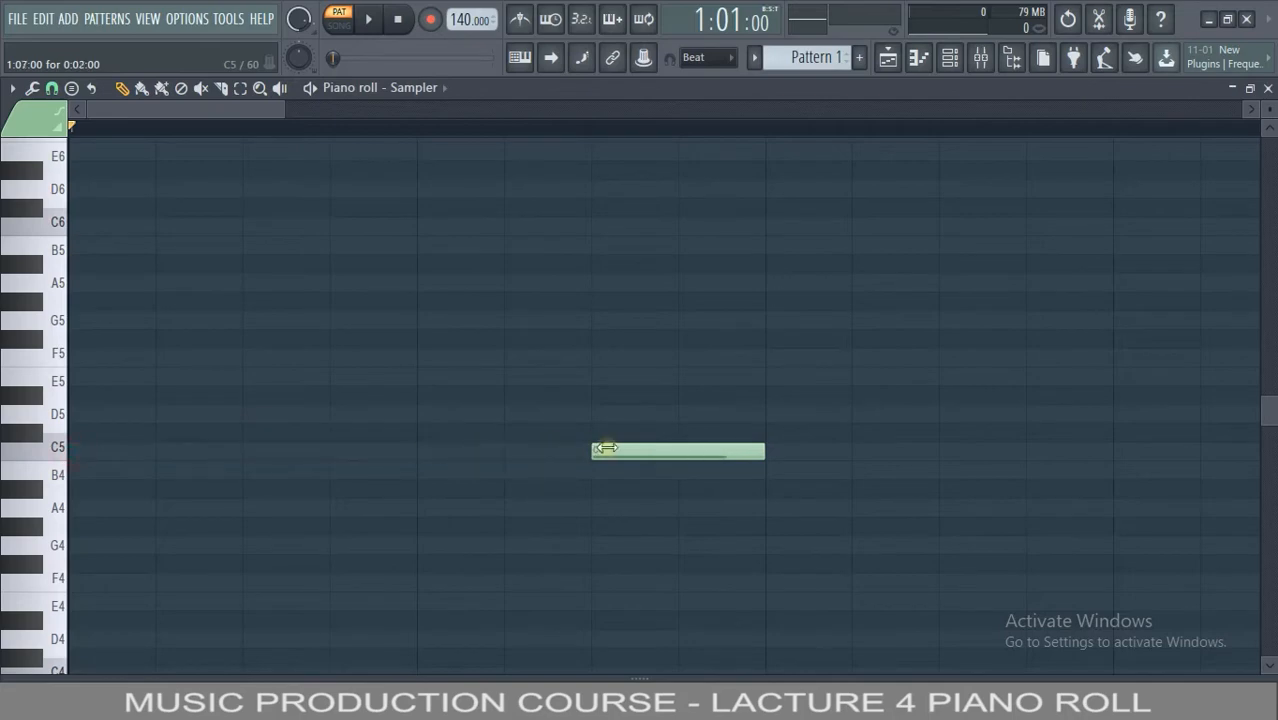
# Reduce the C5 note to one step at the start of bar 1 and add one-step D5, F5 and G5 notes at steps 3, 5 and 7
pyautogui.moveTo(762, 451); pyautogui.dragTo(111, 453)
pyautogui.scroll(-3, 91, 437)
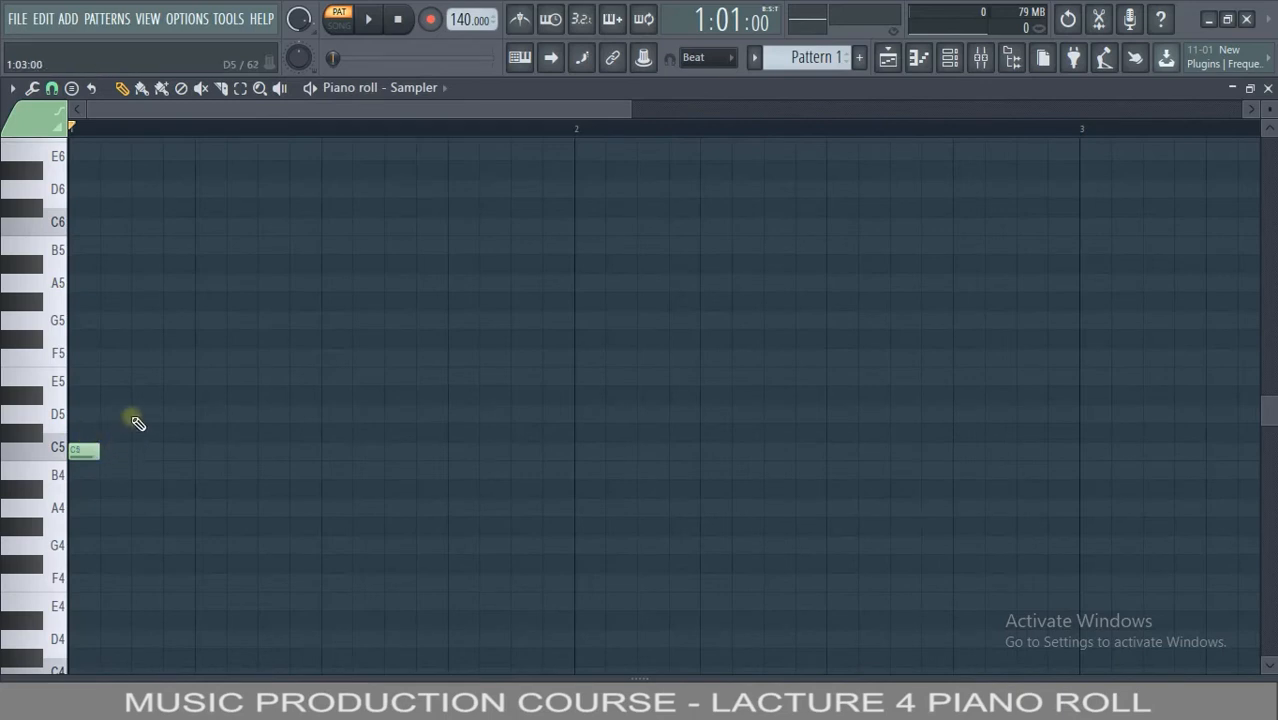
pyautogui.click(140, 414)
pyautogui.click(203, 358)
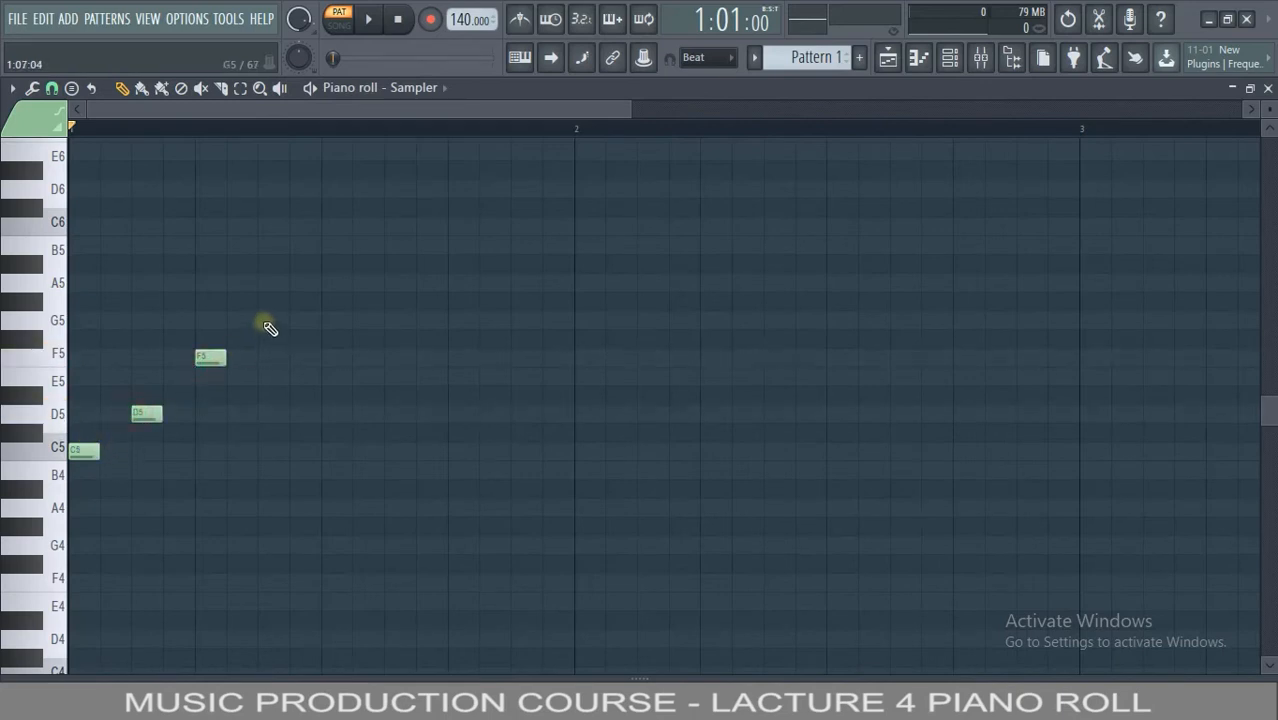
pyautogui.click(265, 320)
# Delete all four notes from the Sampler's piano roll and show the channel rack
pyautogui.rightClick(148, 420)
pyautogui.rightClick(210, 358)
pyautogui.rightClick(272, 320)
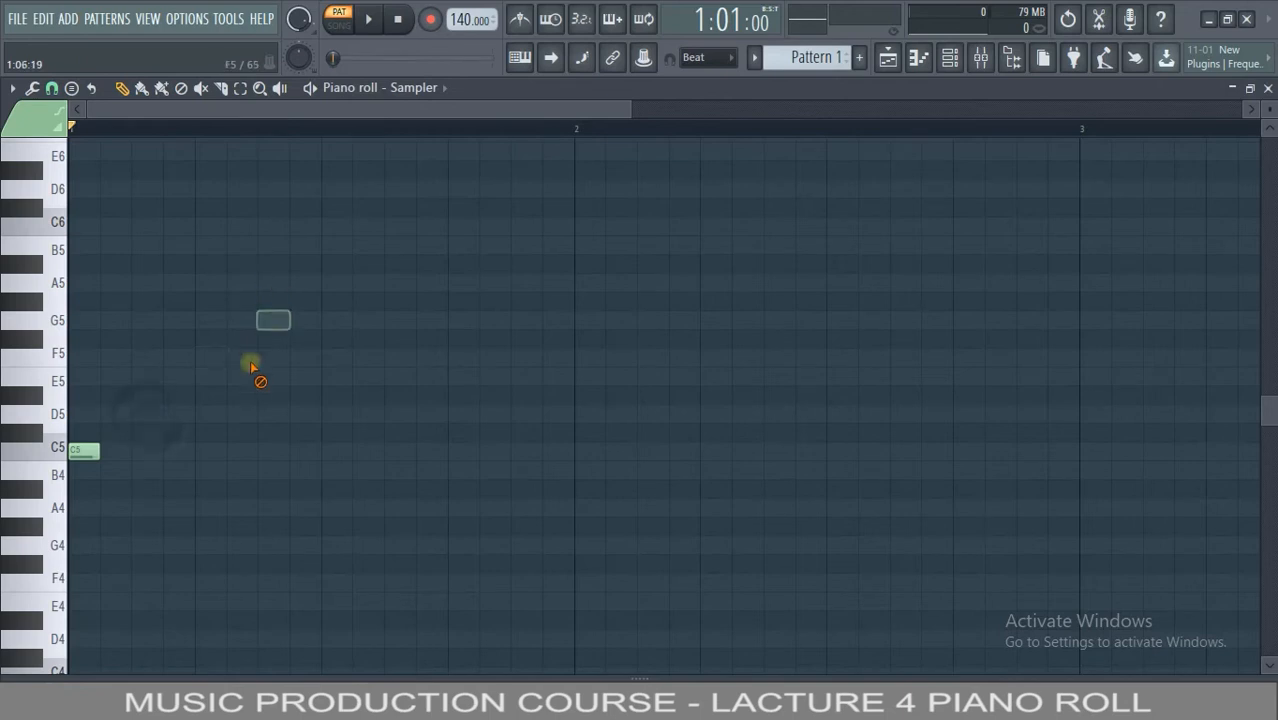
pyautogui.rightClick(84, 451)
pyautogui.click(949, 57)
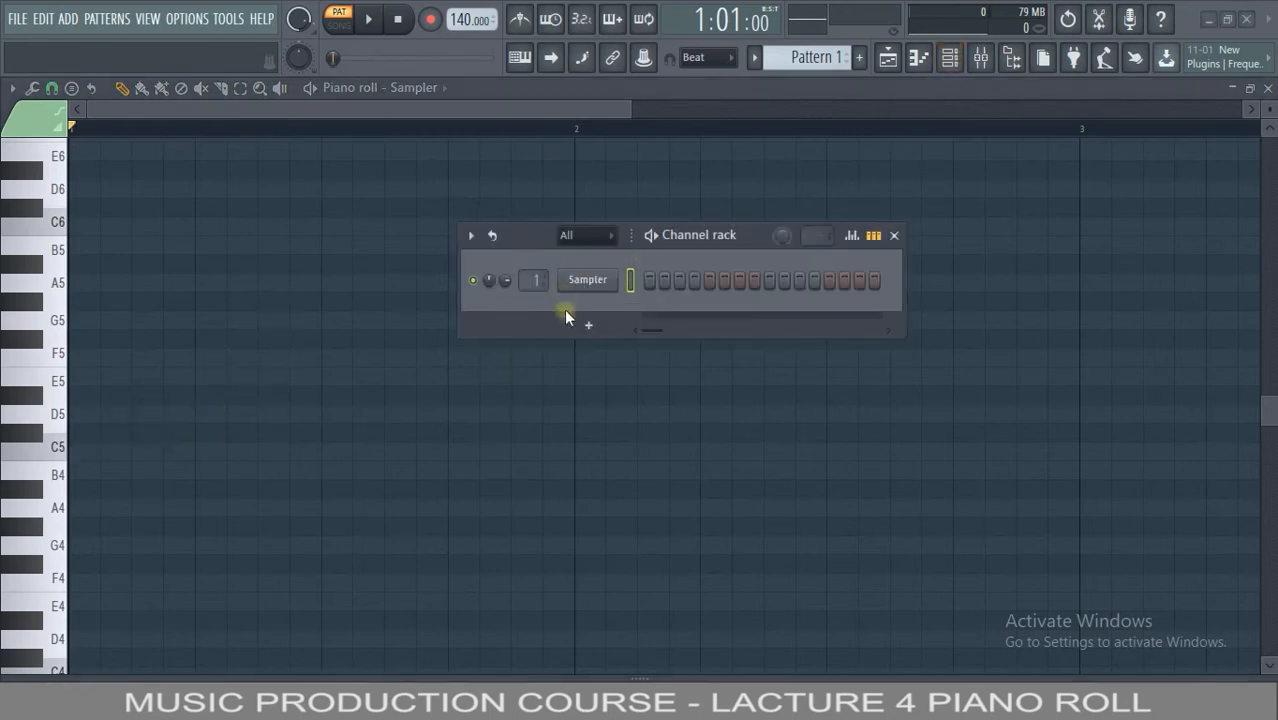
pyautogui.rightClick(578, 284)
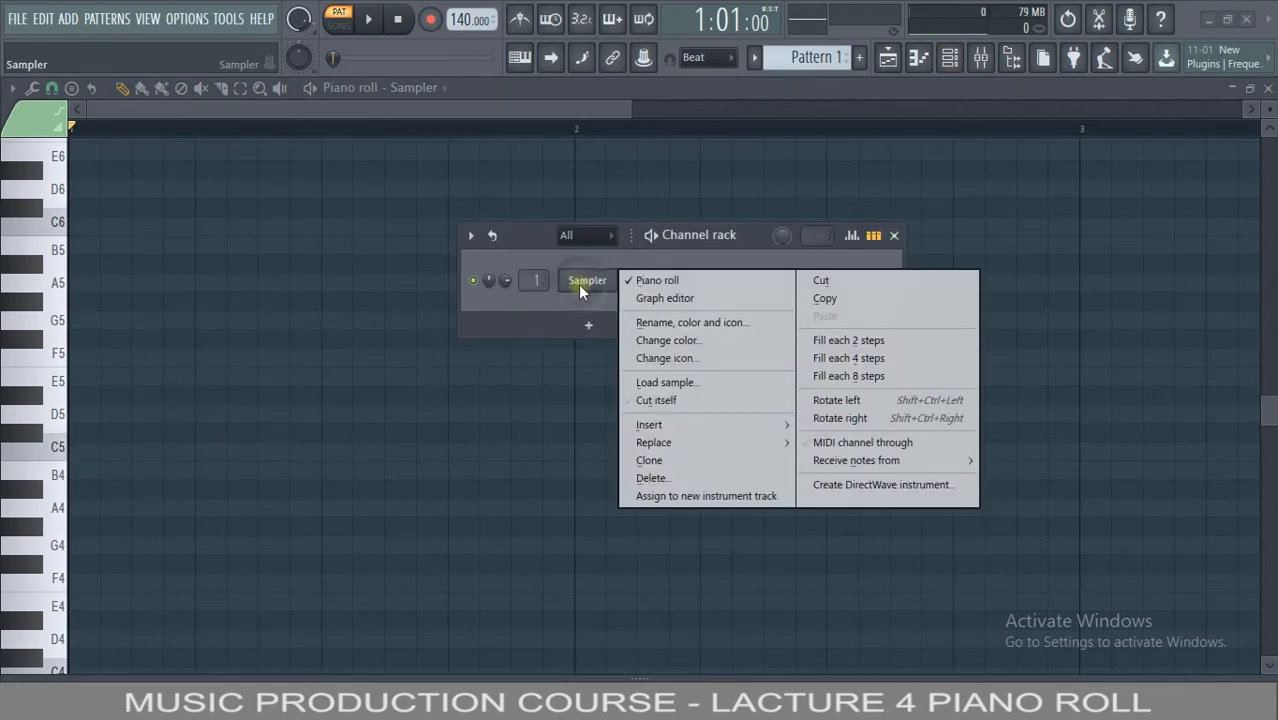
pyautogui.moveTo(674, 420)
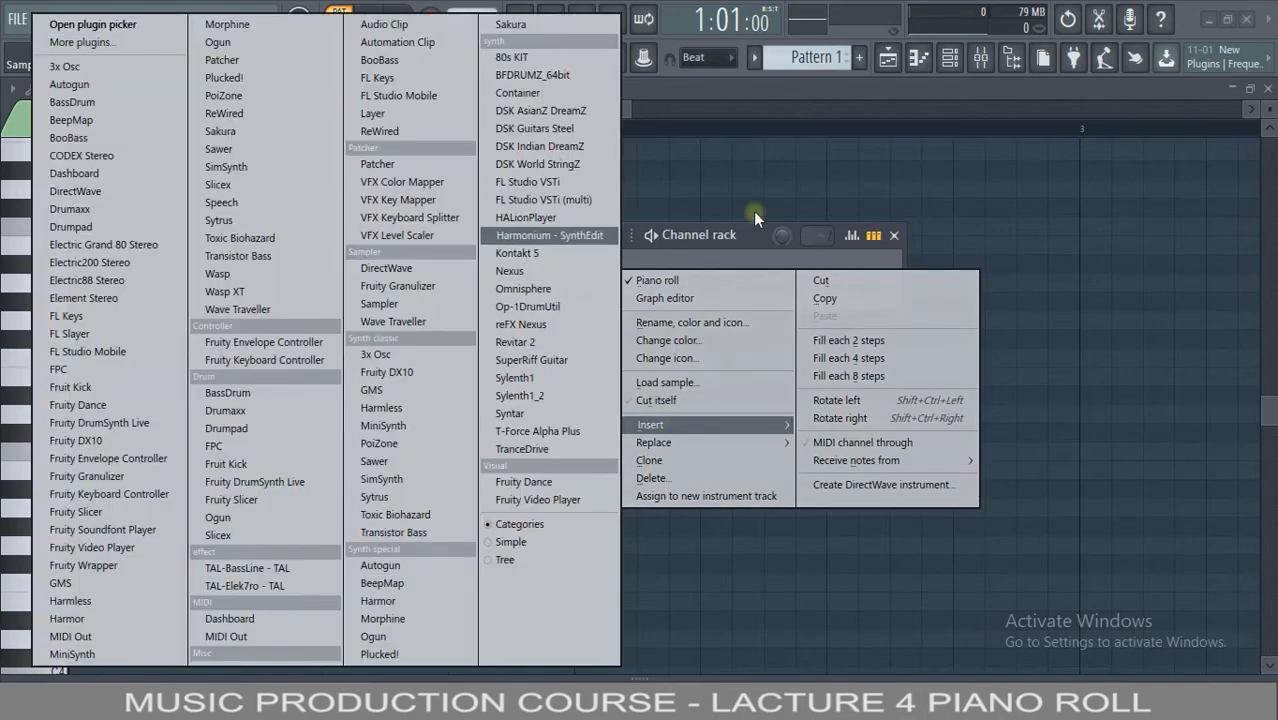
pyautogui.click(724, 225)
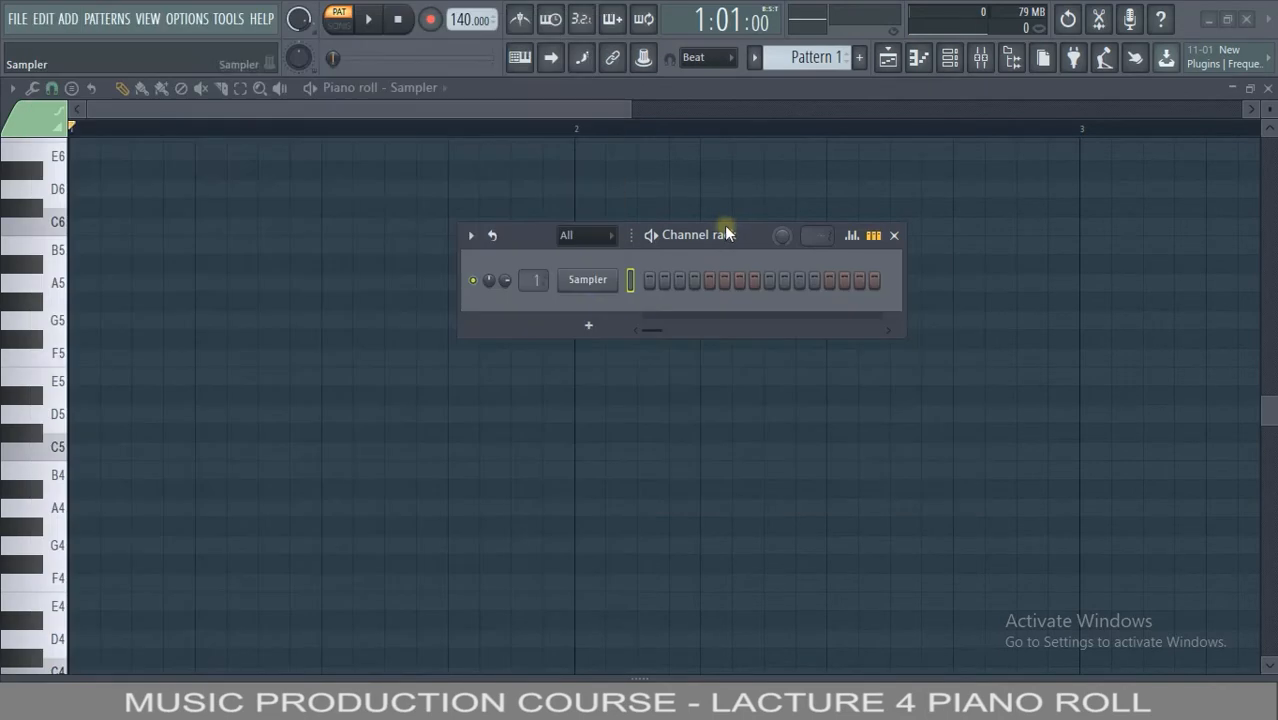
pyautogui.click(589, 325)
pyautogui.click(505, 319)
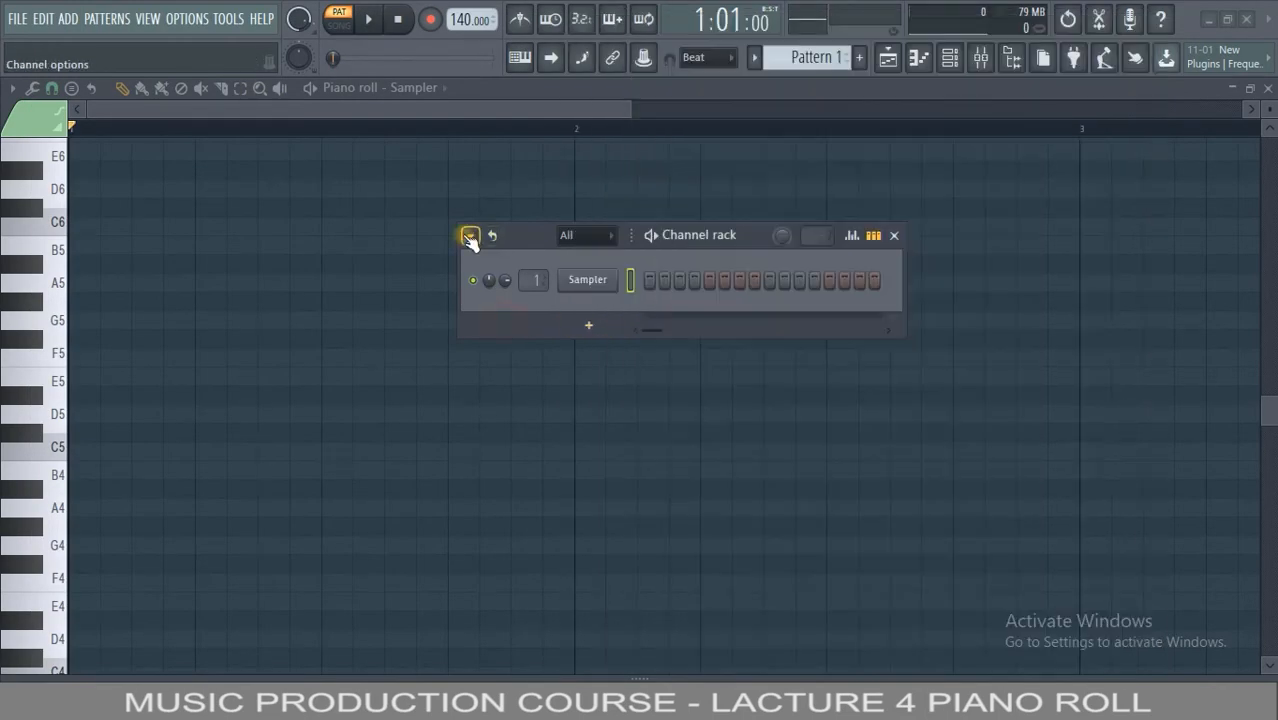
# Add an FL Keys channel to the channel rack
pyautogui.click(471, 235)
pyautogui.moveTo(500, 171)
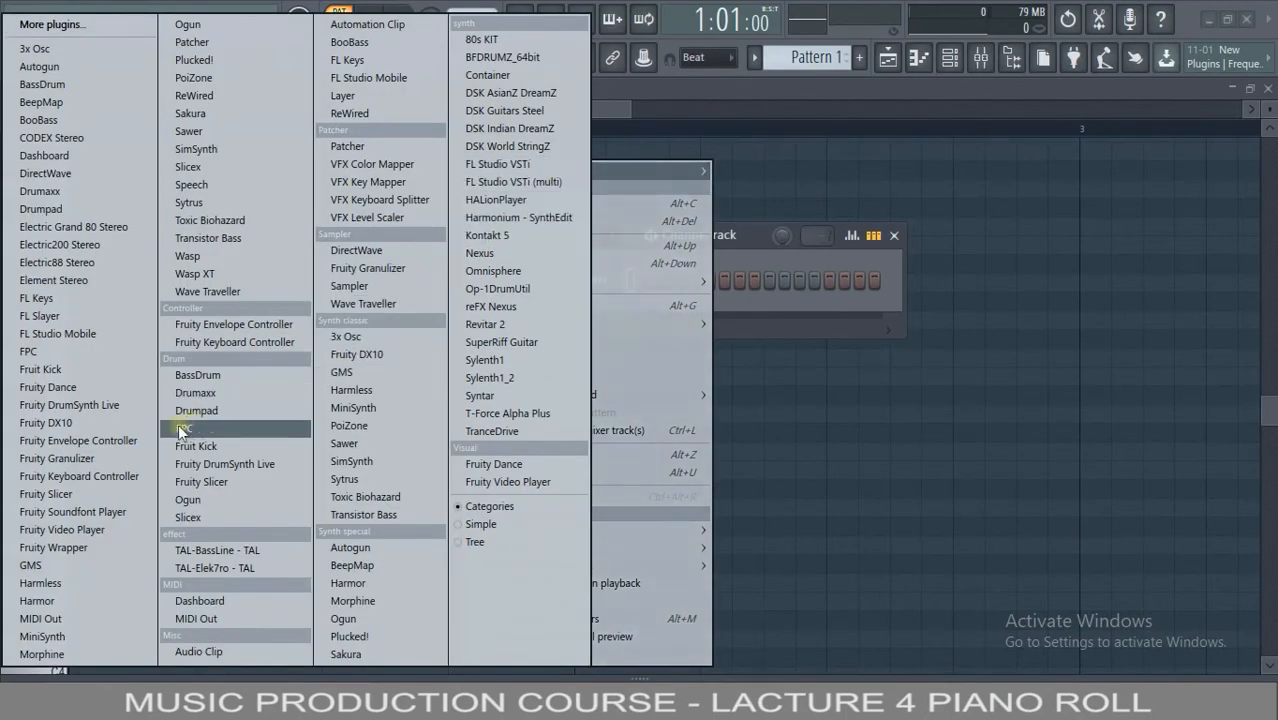
pyautogui.click(35, 298)
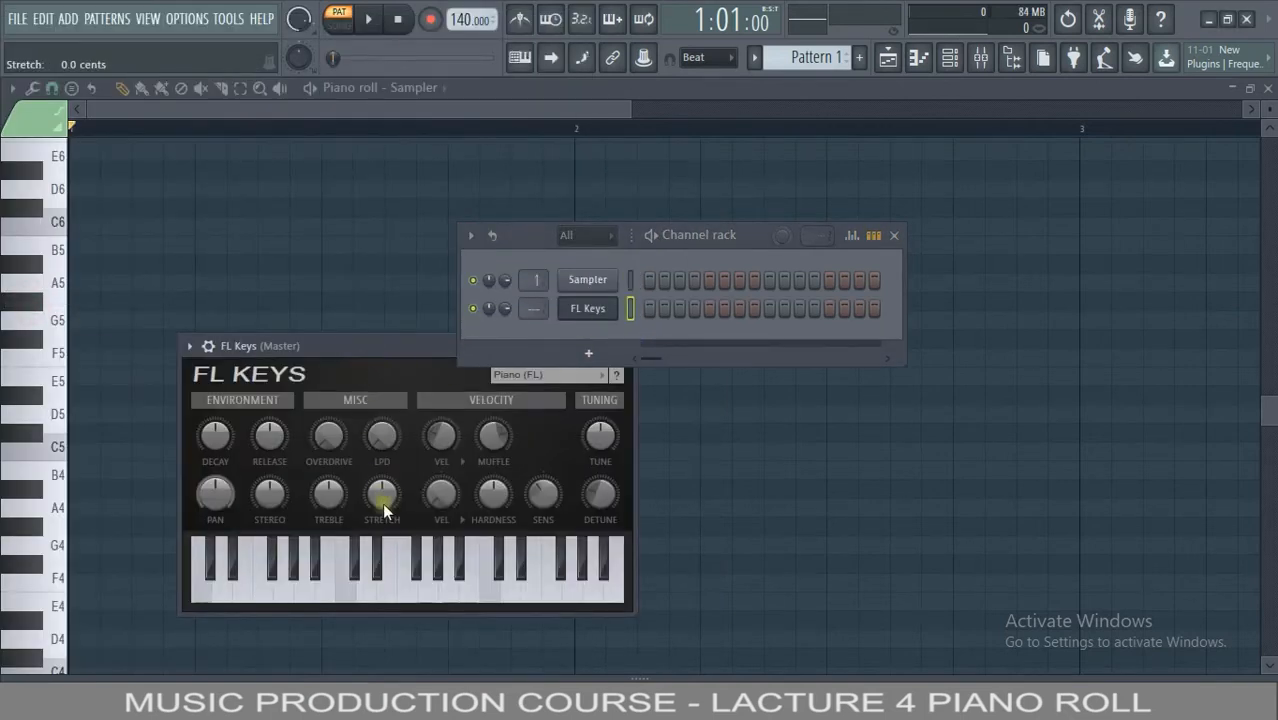
# Audition several notes on the FL Keys plugin's keyboard
pyautogui.click(386, 570)
pyautogui.click(430, 575)
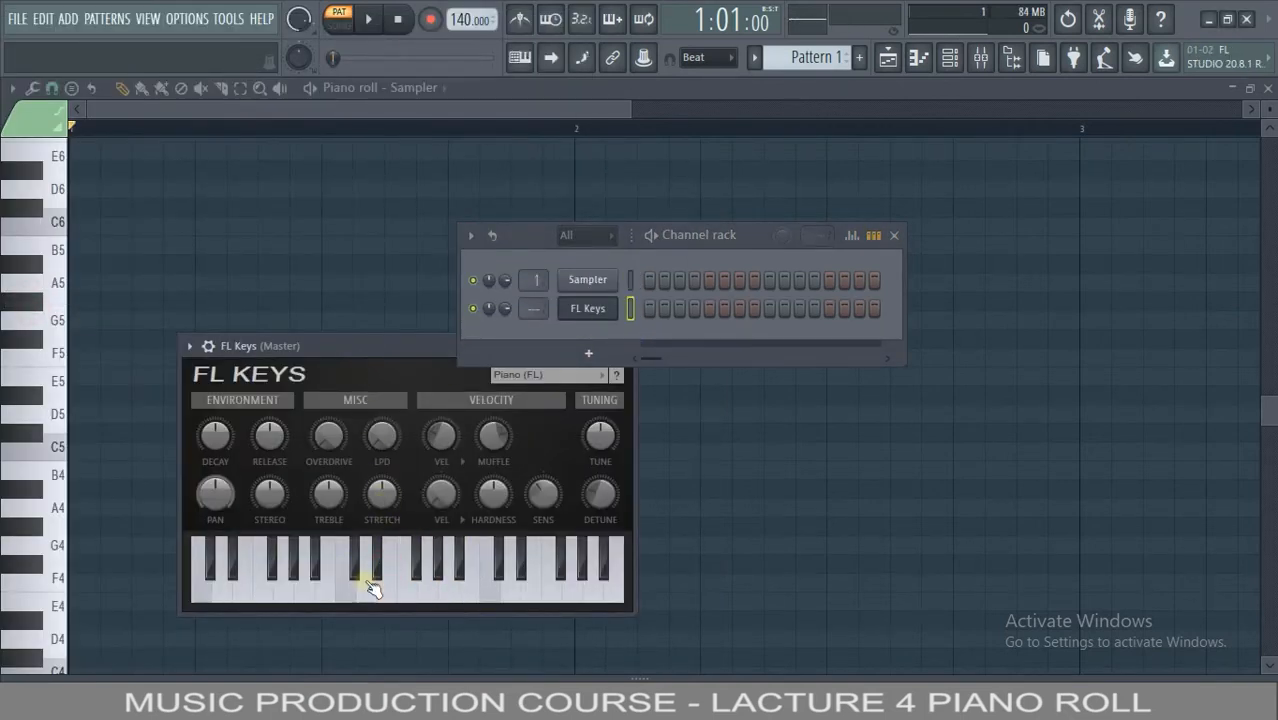
pyautogui.click(358, 582)
pyautogui.click(396, 583)
pyautogui.click(432, 584)
pyautogui.click(448, 585)
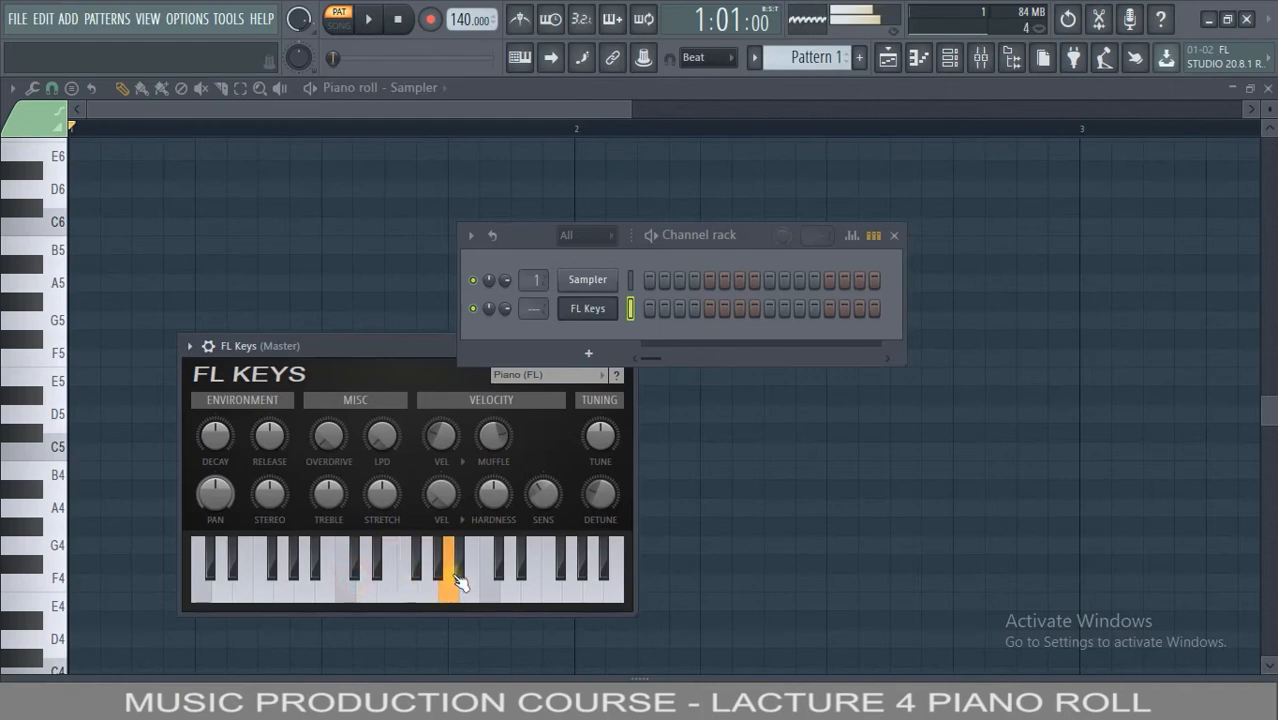
# Close the channel rack and move the FL Keys window clear of bar 1 in the piano roll
pyautogui.moveTo(396, 346); pyautogui.dragTo(1036, 410)
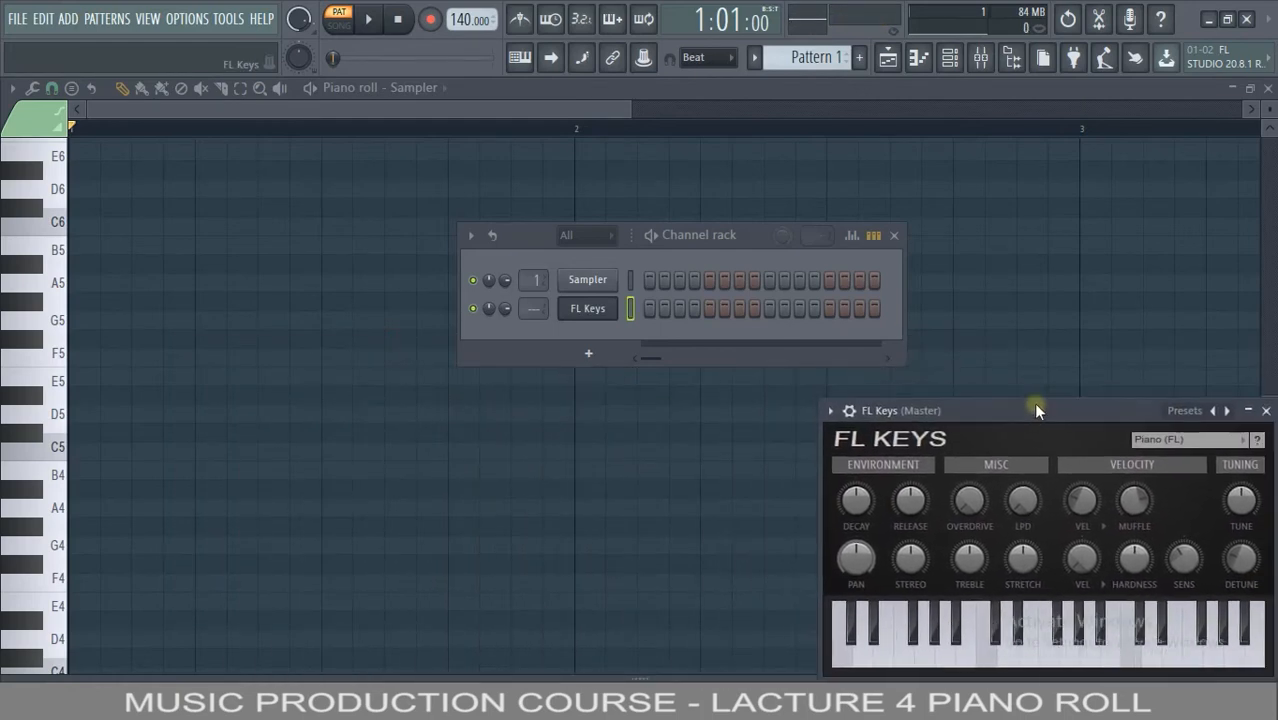
pyautogui.click(900, 237)
pyautogui.moveTo(845, 408); pyautogui.dragTo(823, 208)
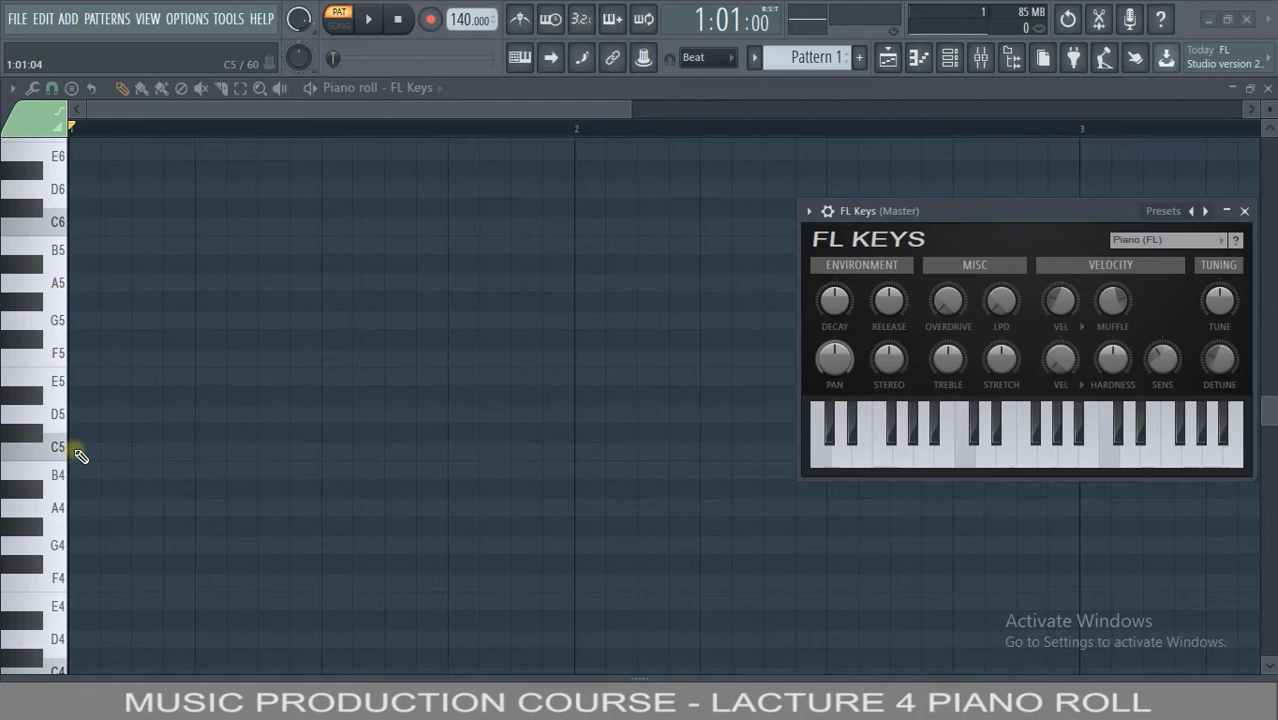
# Draw a C5 note filling all of bar 1 for FL Keys and play the pattern to hear it
pyautogui.click(78, 452)
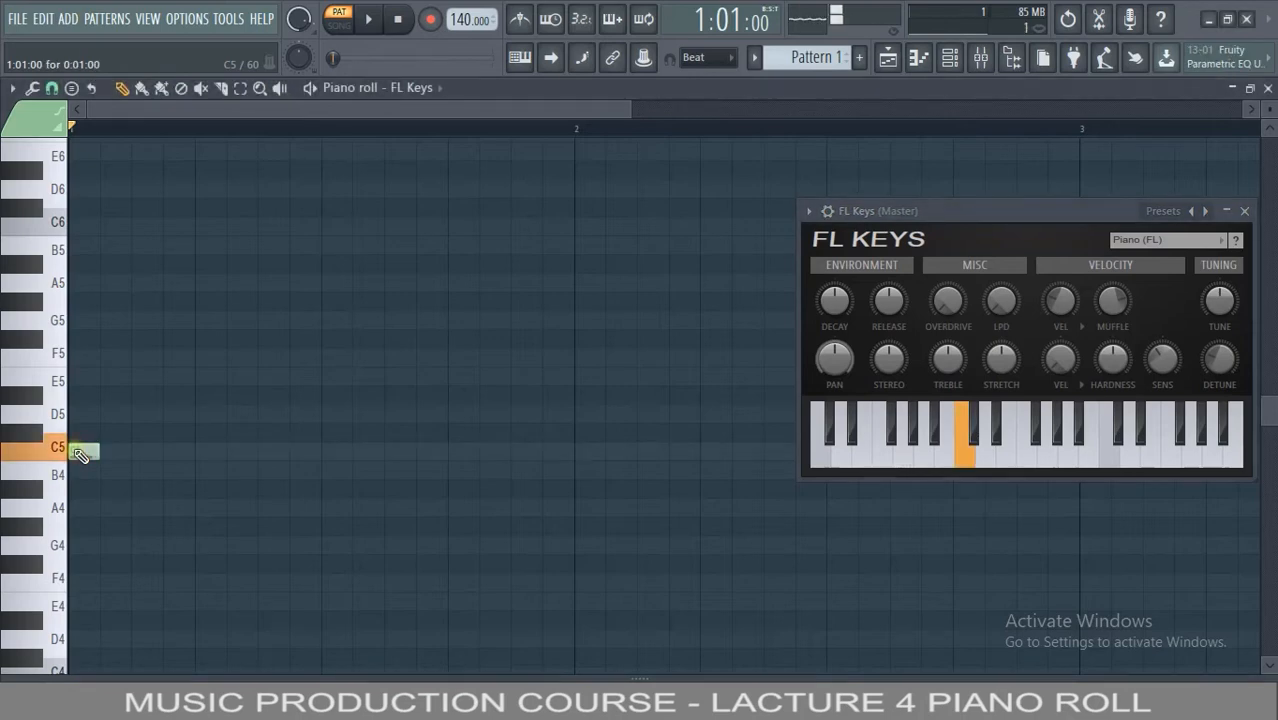
pyautogui.moveTo(93, 447); pyautogui.dragTo(556, 445)
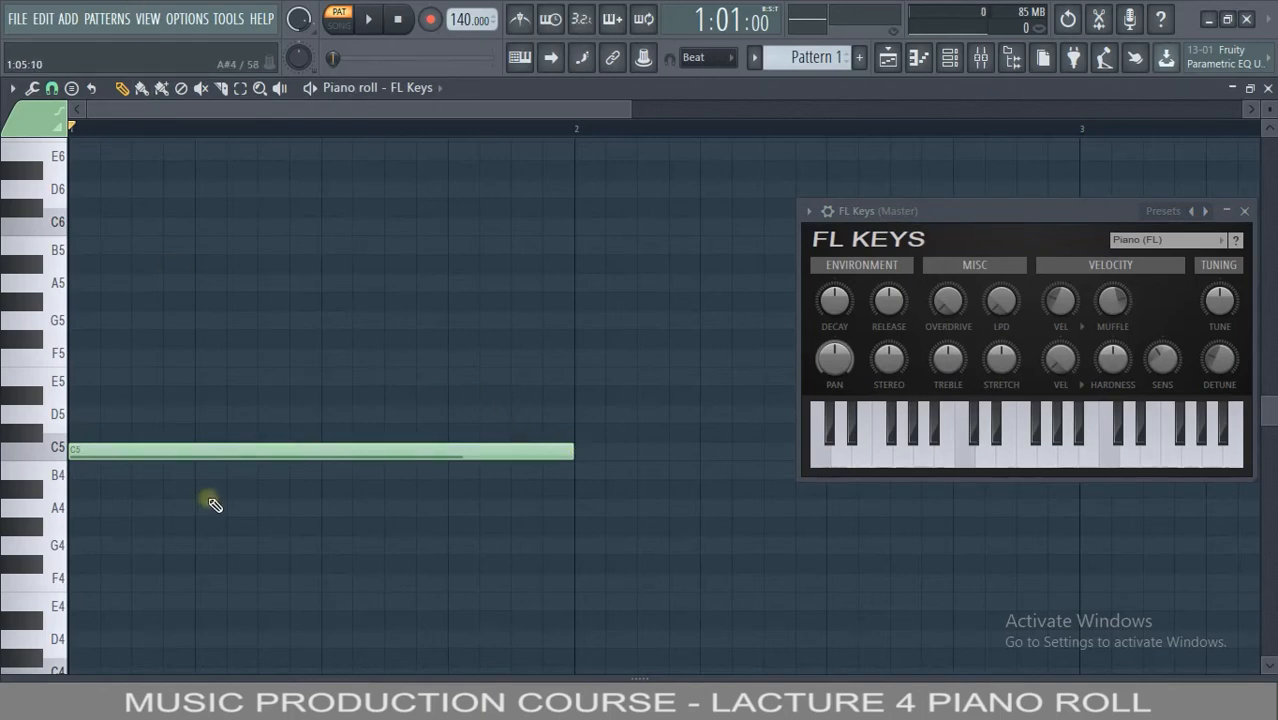
pyautogui.click(372, 20)
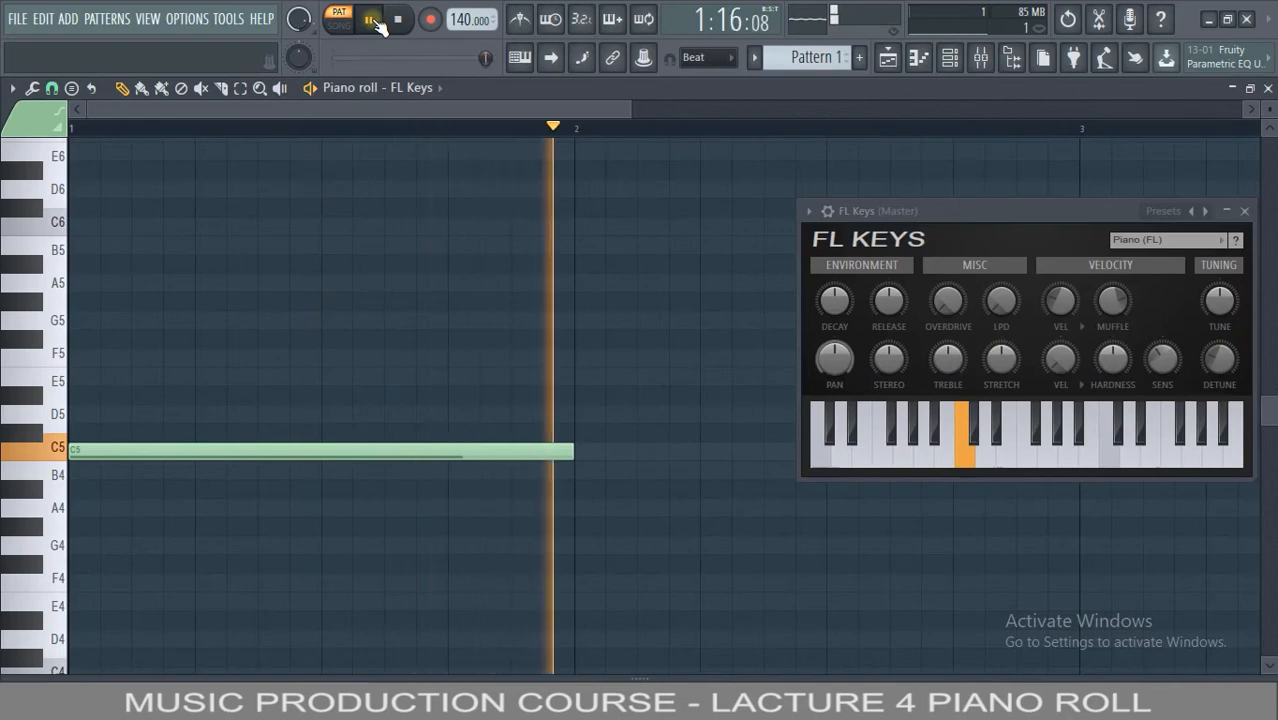
pyautogui.click(372, 20)
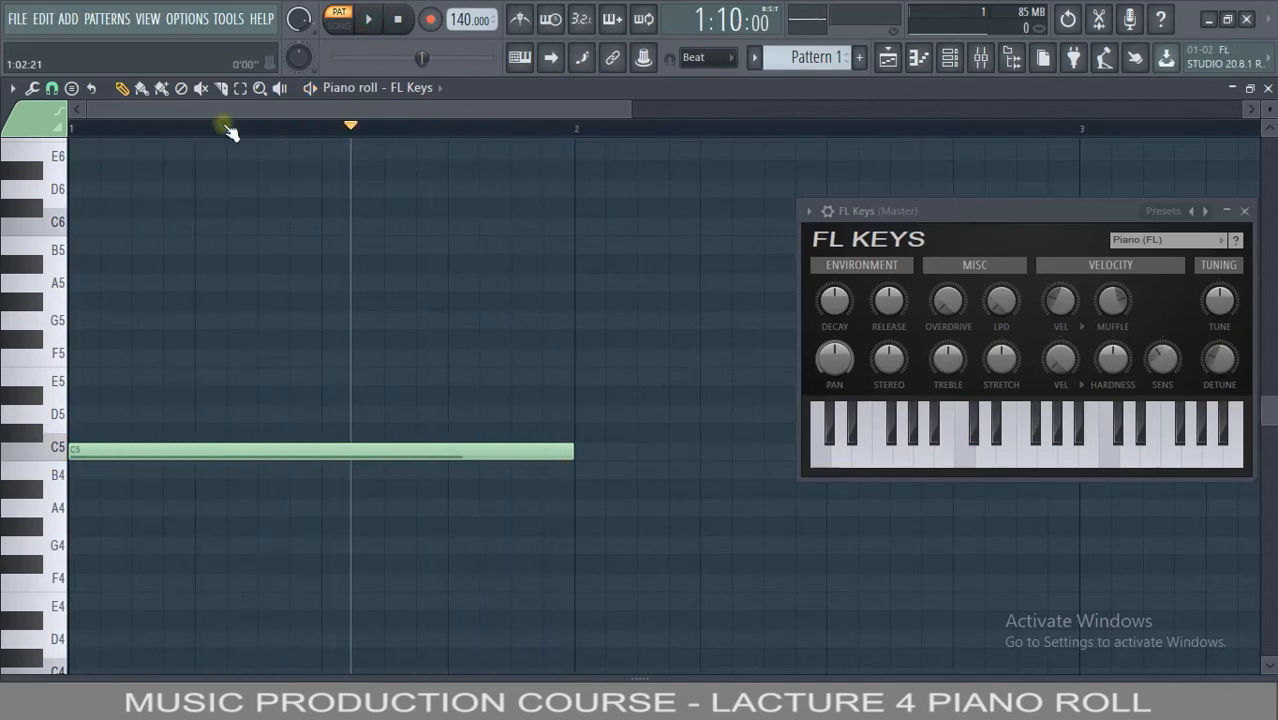
pyautogui.press('space')
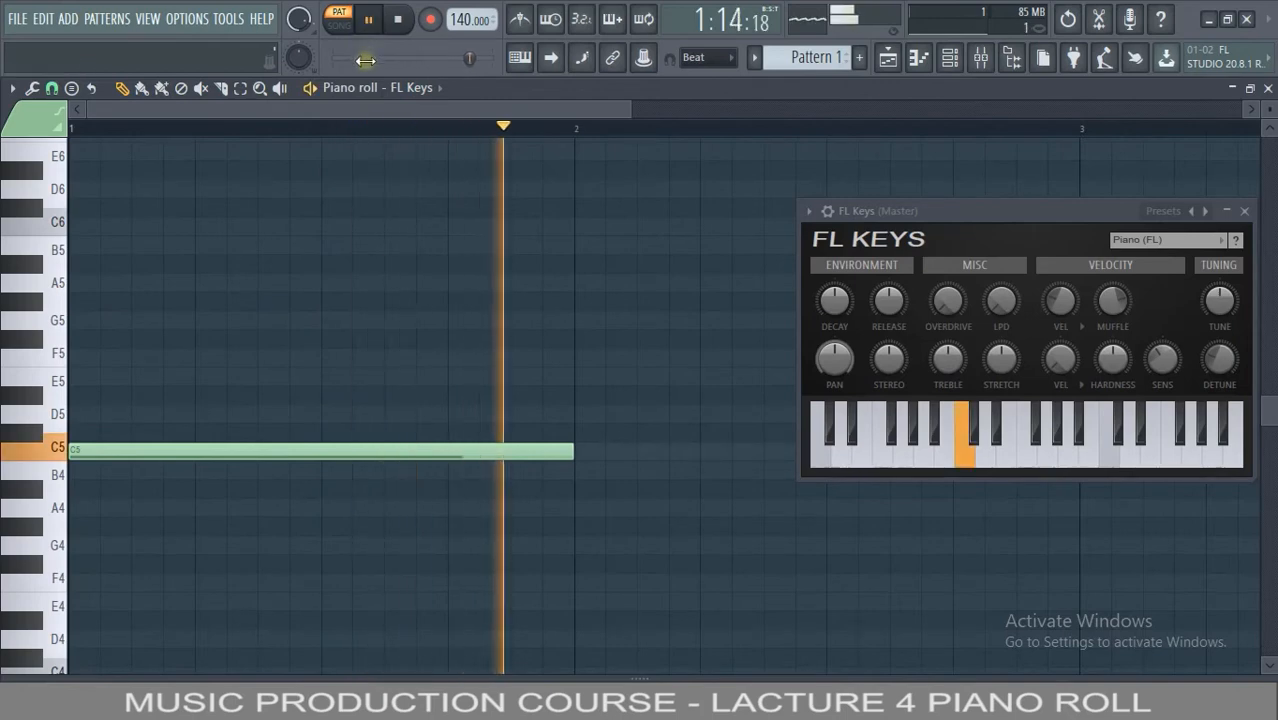
pyautogui.press('space')
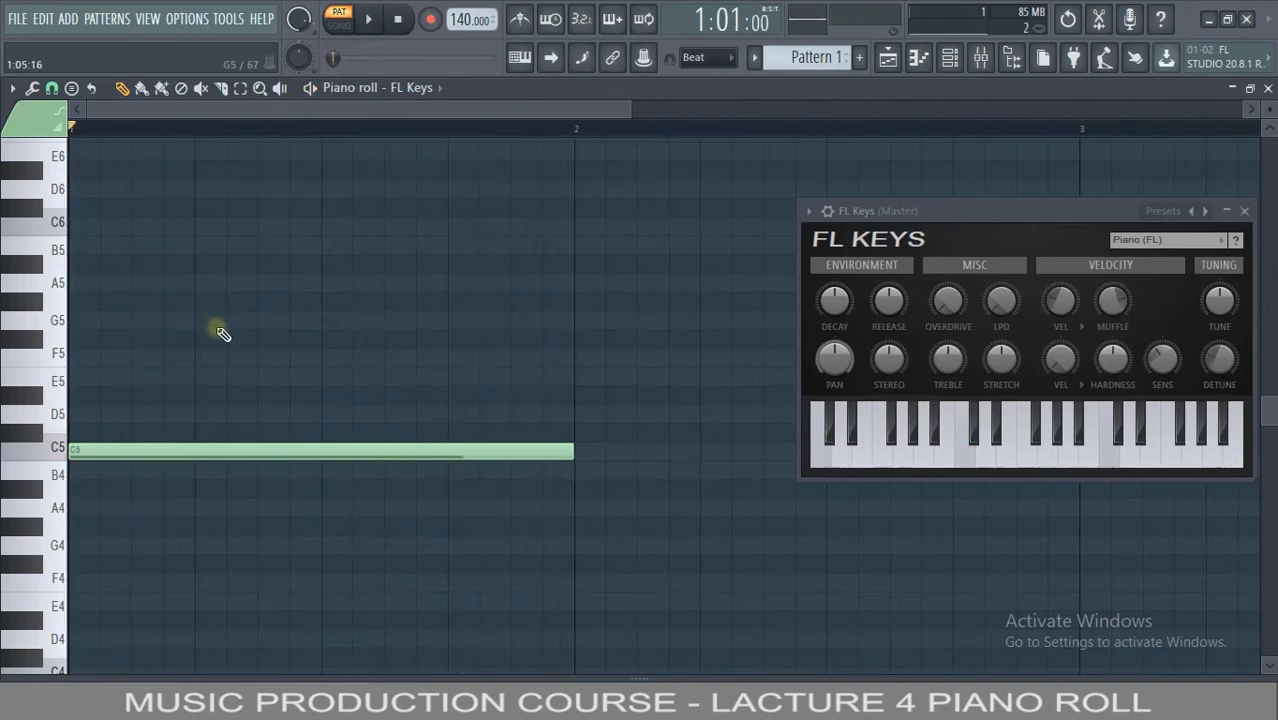
# Shorten the C5 note to one step at the start of bar 1 and play the pattern again
pyautogui.moveTo(528, 449); pyautogui.dragTo(86, 446)
pyautogui.press('space')
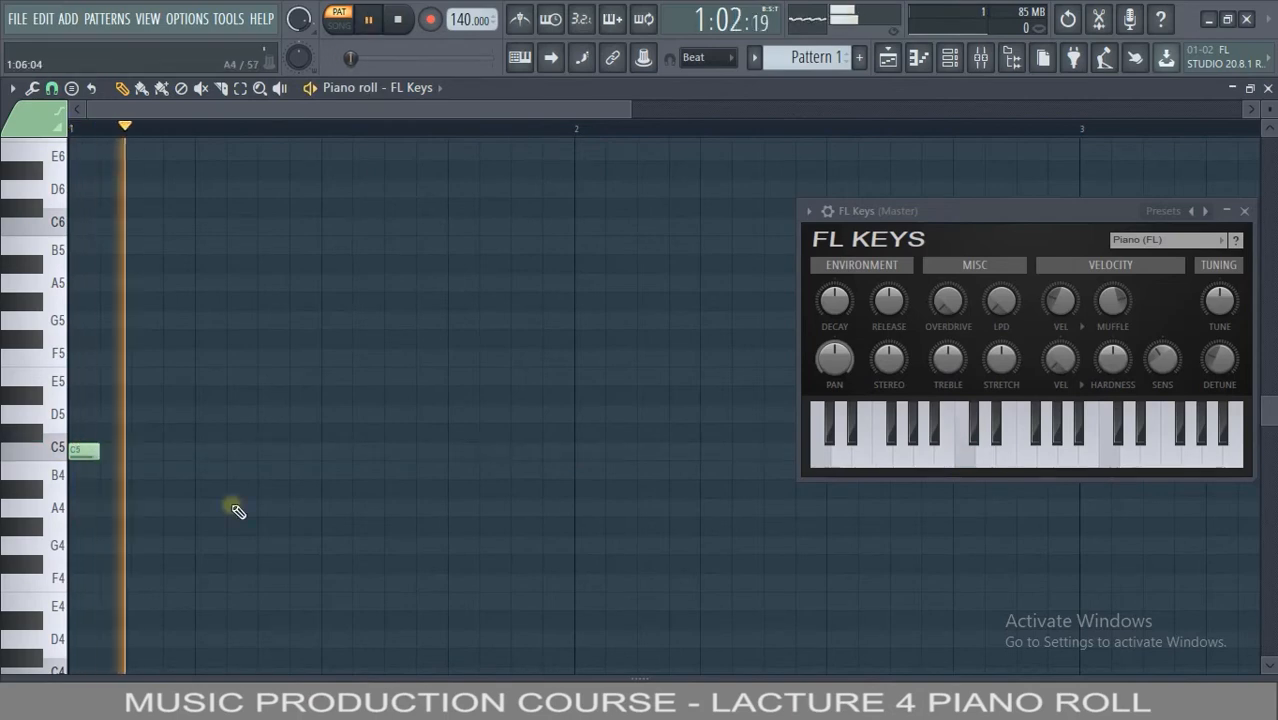
pyautogui.press('space')
pyautogui.press('space')
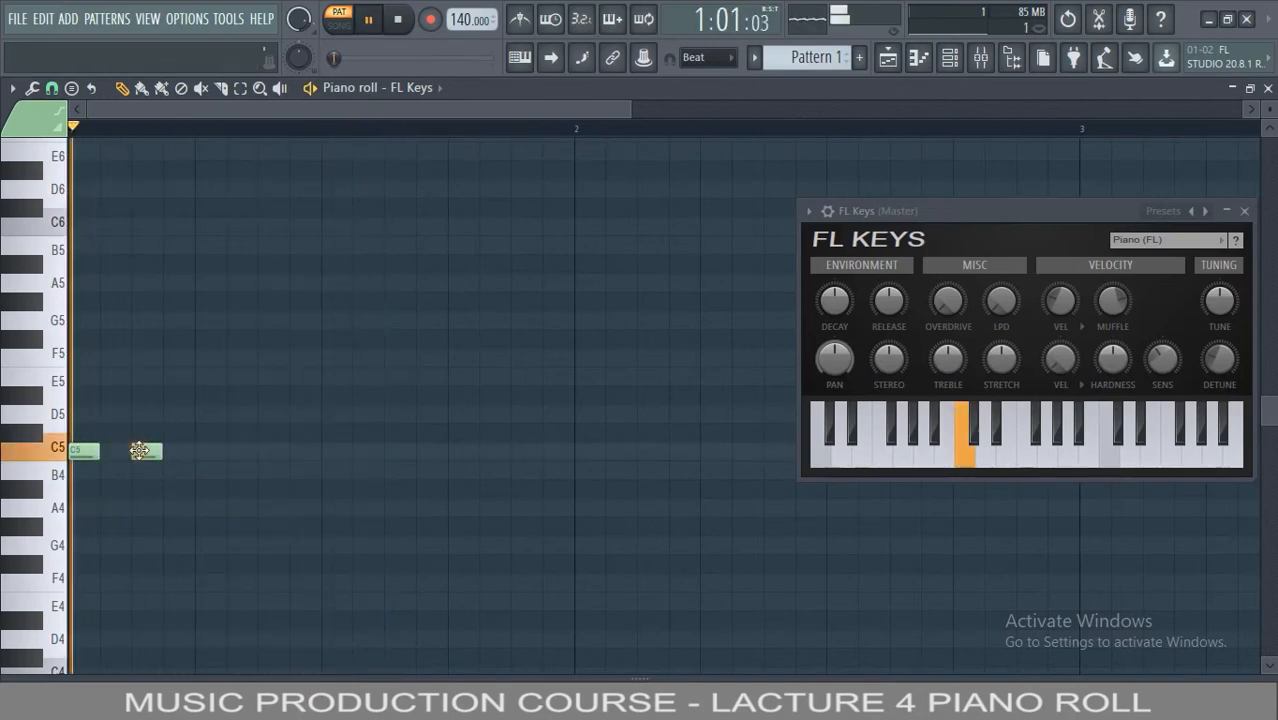
pyautogui.press('space')
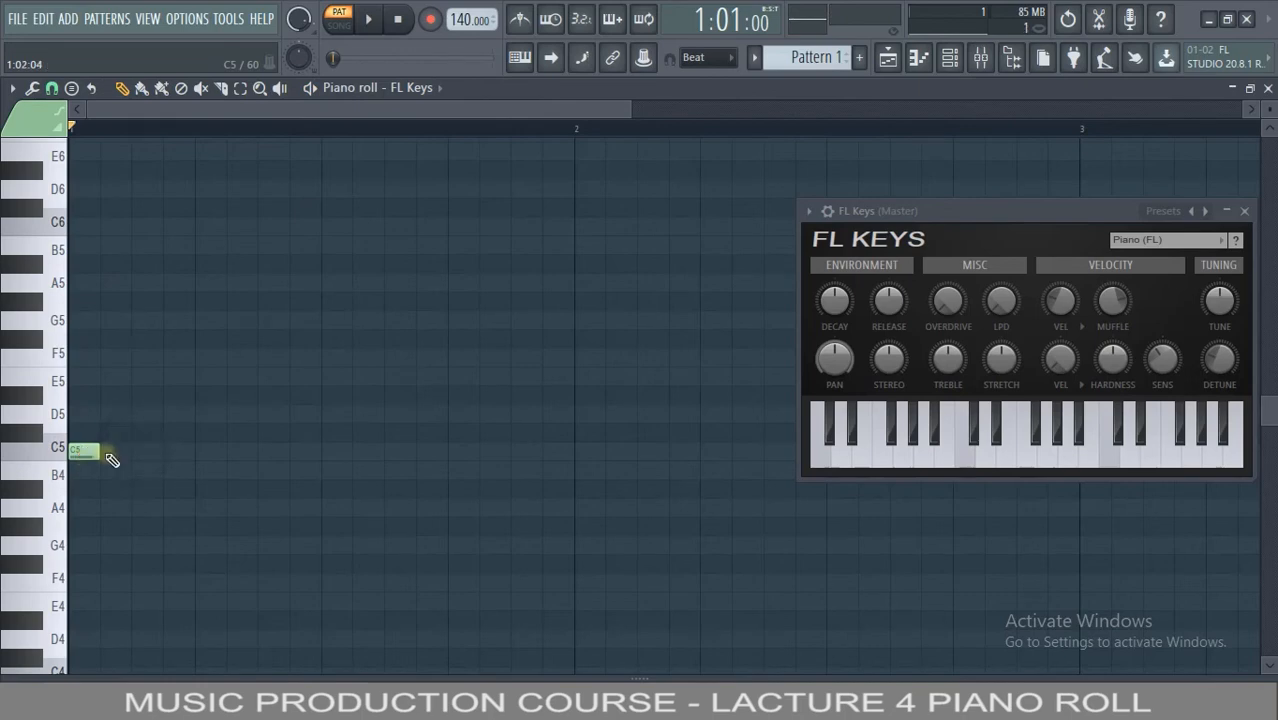
pyautogui.moveTo(110, 459)
pyautogui.mouseDown()
pyautogui.moveTo(747, 456)
pyautogui.moveTo(80, 453)
pyautogui.moveTo(548, 457)
pyautogui.moveTo(100, 458)
pyautogui.mouseUp()
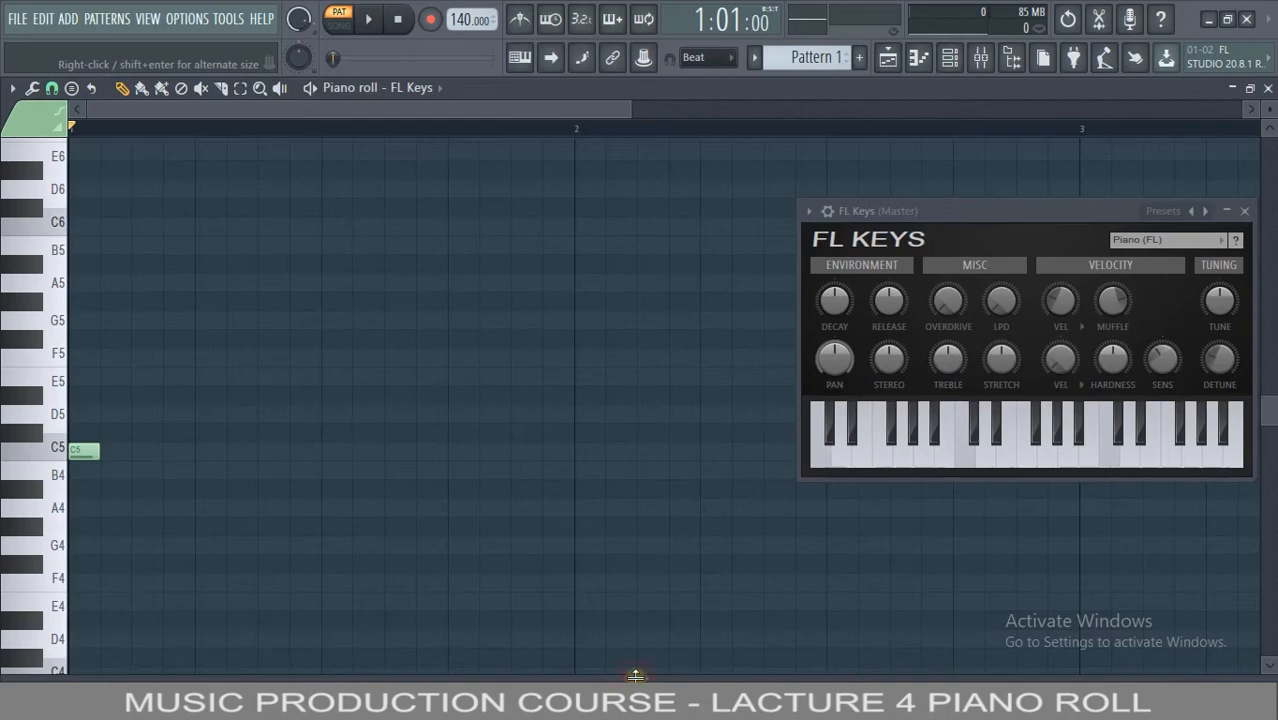
# Expand the control lane to show note velocities and fill bar 1 with a one-step melody of C5, D5 and B4 notes
pyautogui.moveTo(636, 676); pyautogui.dragTo(605, 505)
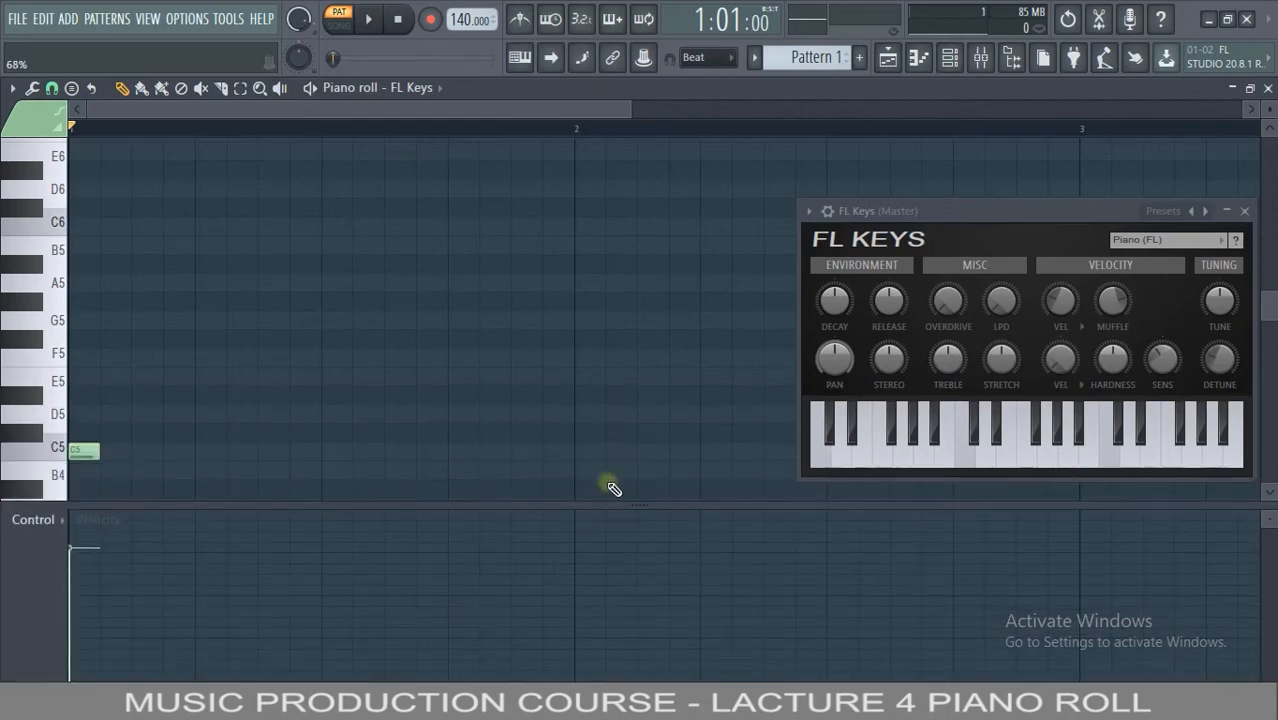
pyautogui.scroll(-3, 578, 347)
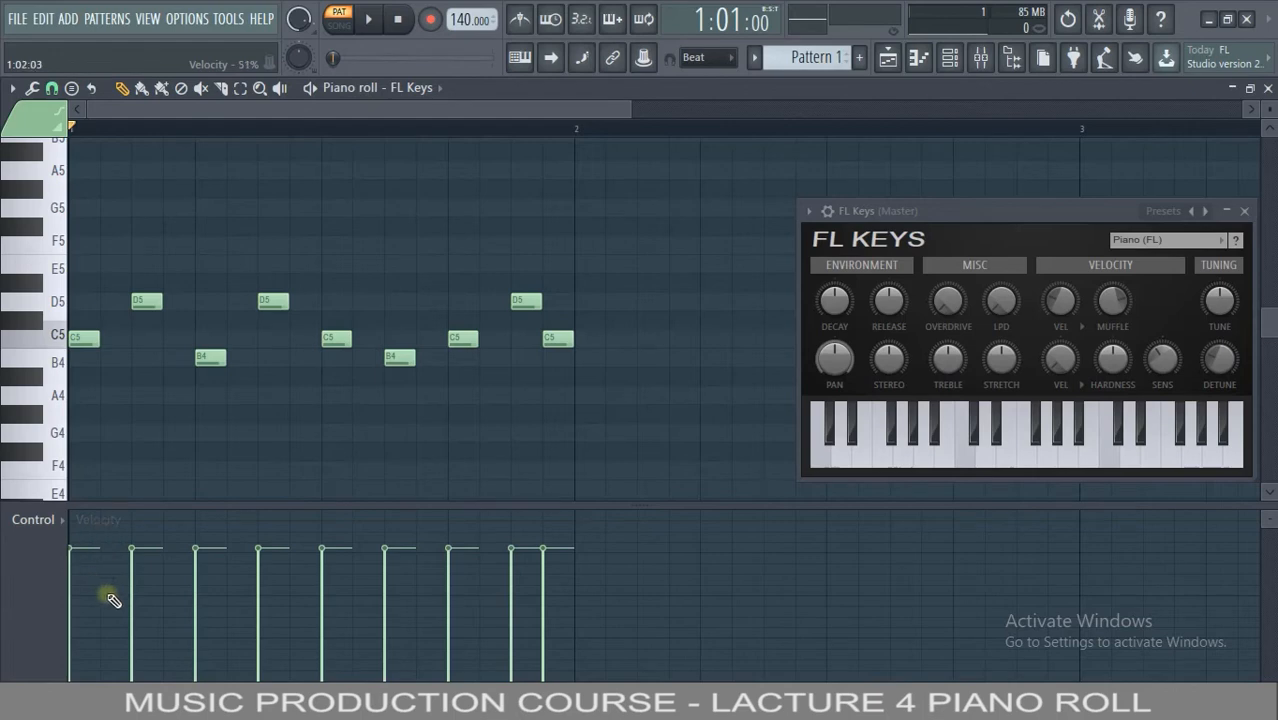
pyautogui.click(228, 400)
pyautogui.click(289, 466)
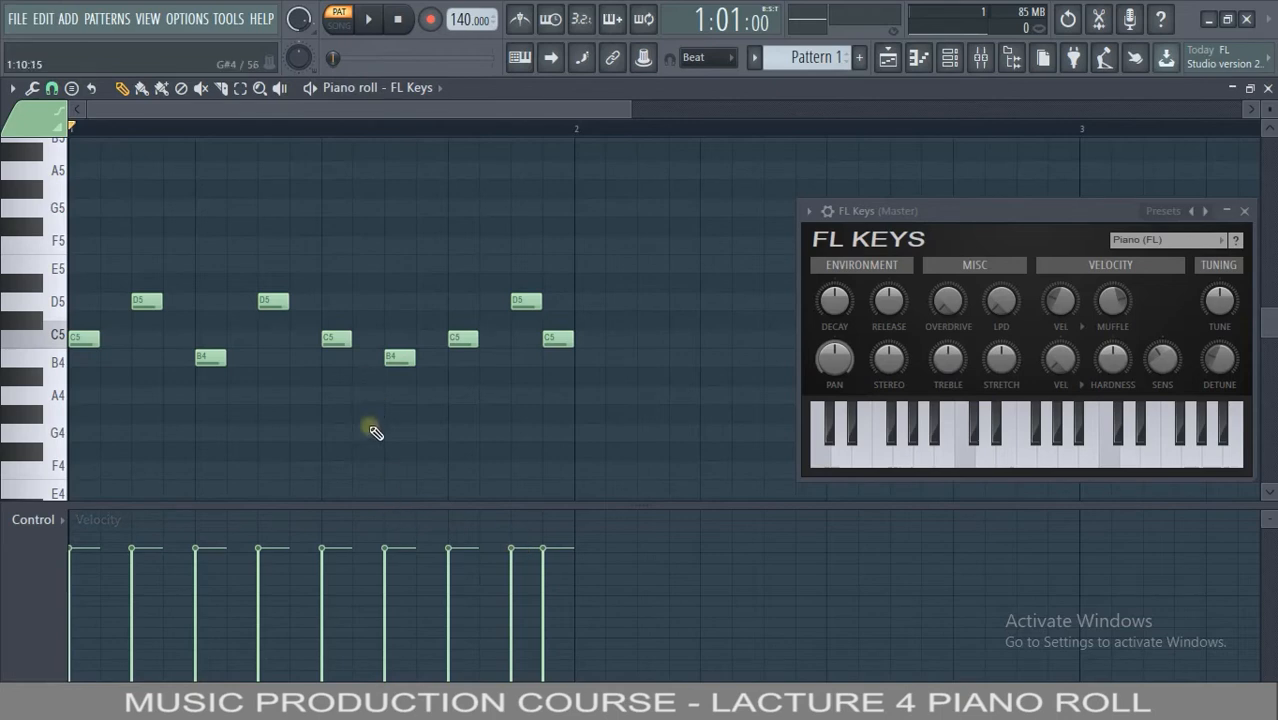
# Play the melody and give the eight notes after the opening C5 varied, lower velocities
pyautogui.press('space')
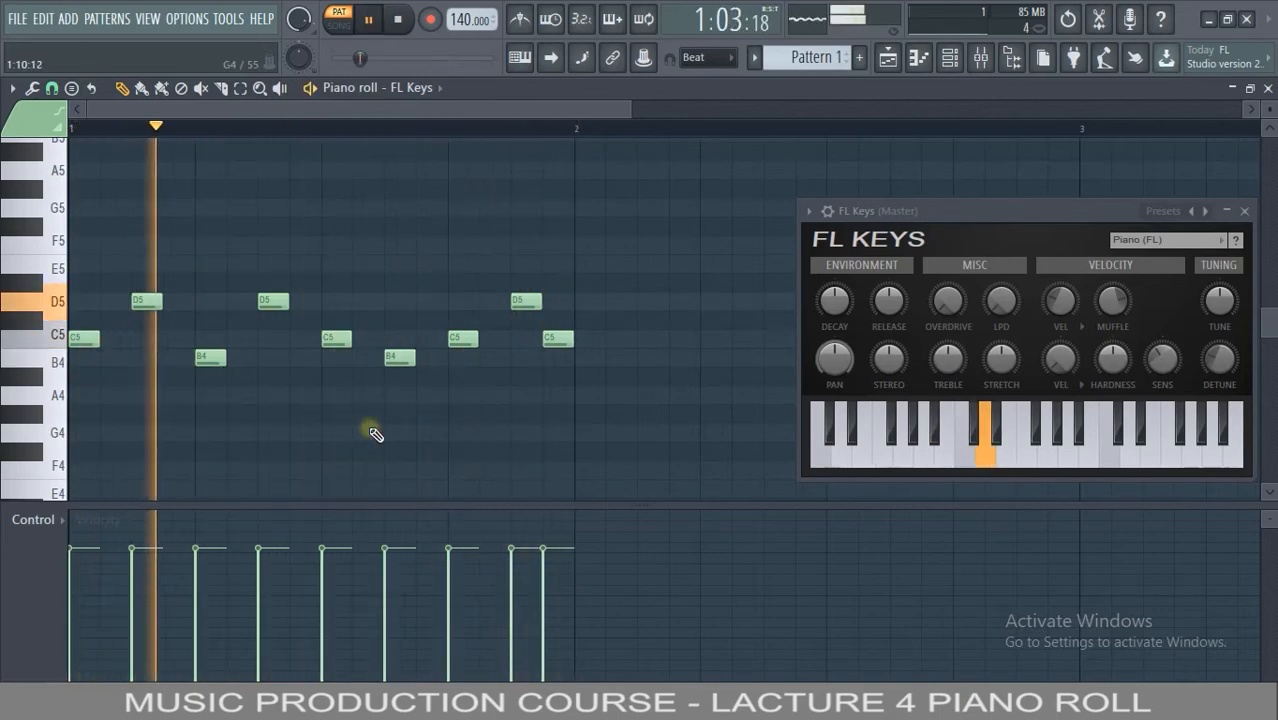
pyautogui.press('space')
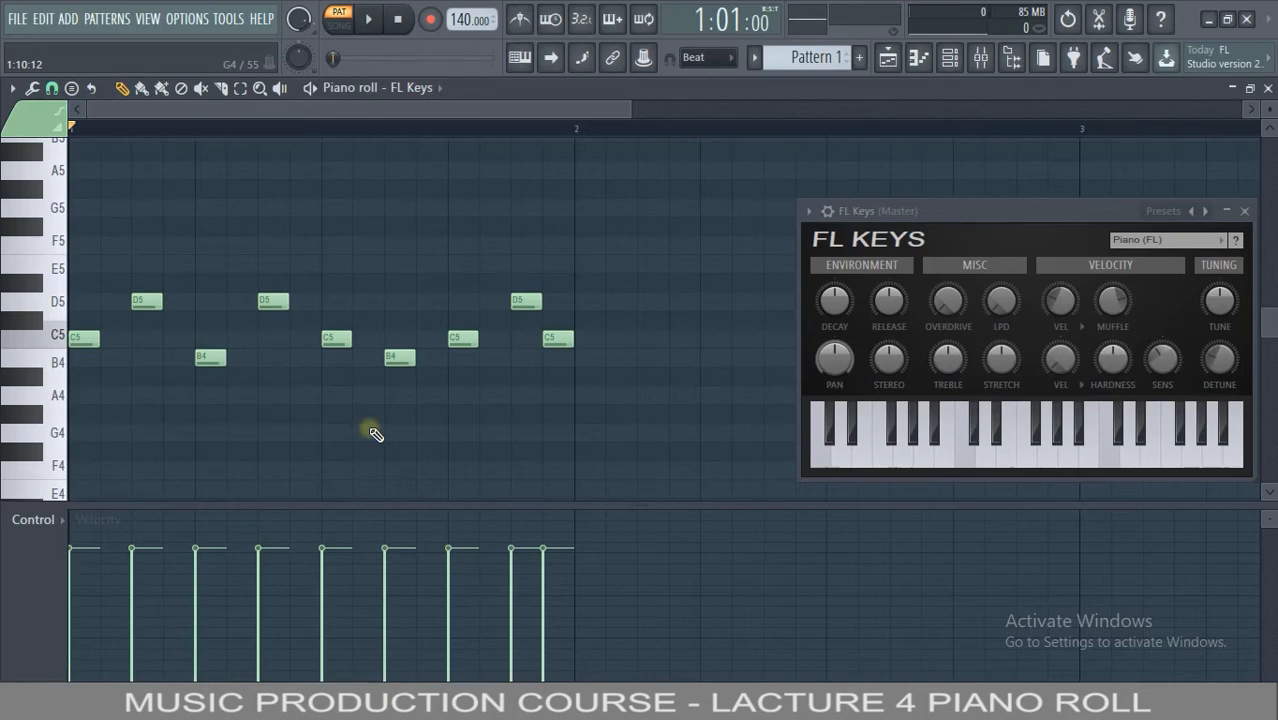
pyautogui.moveTo(131, 580)
pyautogui.mouseDown()
pyautogui.moveTo(442, 554)
pyautogui.moveTo(511, 566)
pyautogui.moveTo(524, 603)
pyautogui.moveTo(559, 566)
pyautogui.mouseUp()
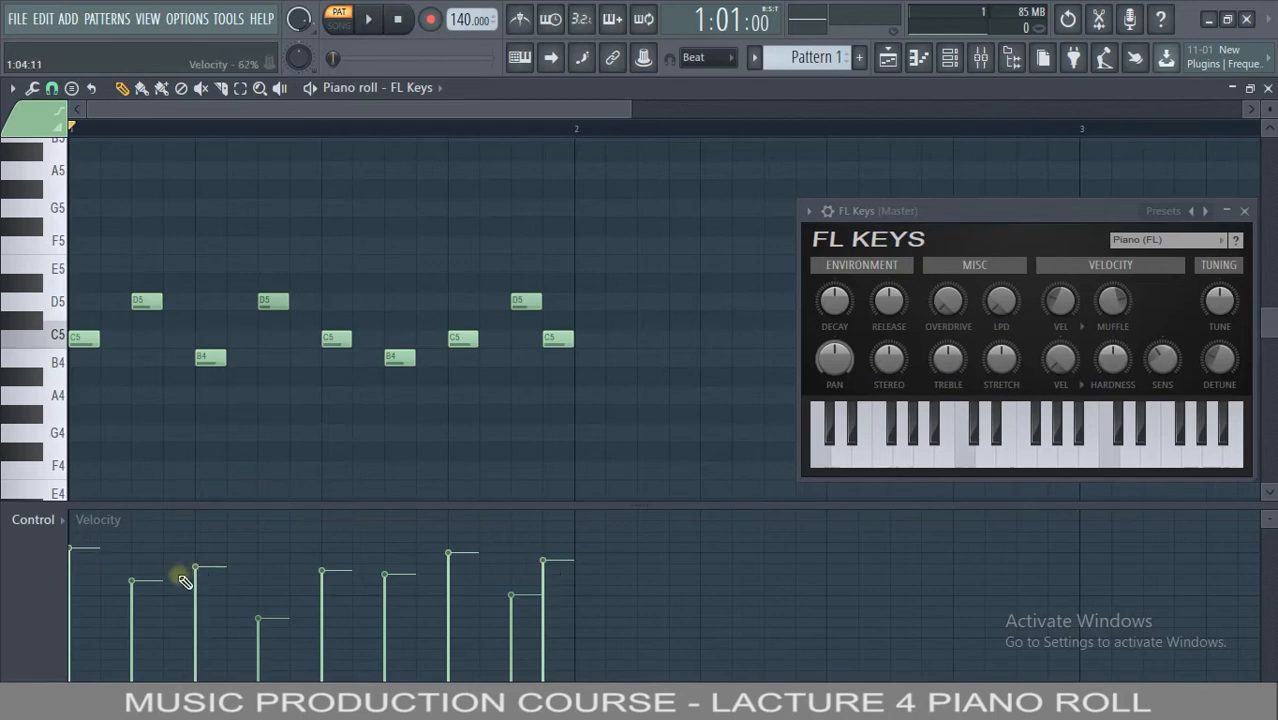
# Try several one-step F#5 notes above the melody in bar 1 and delete them again
pyautogui.moveTo(106, 225); pyautogui.dragTo(88, 223)
pyautogui.click(168, 225)
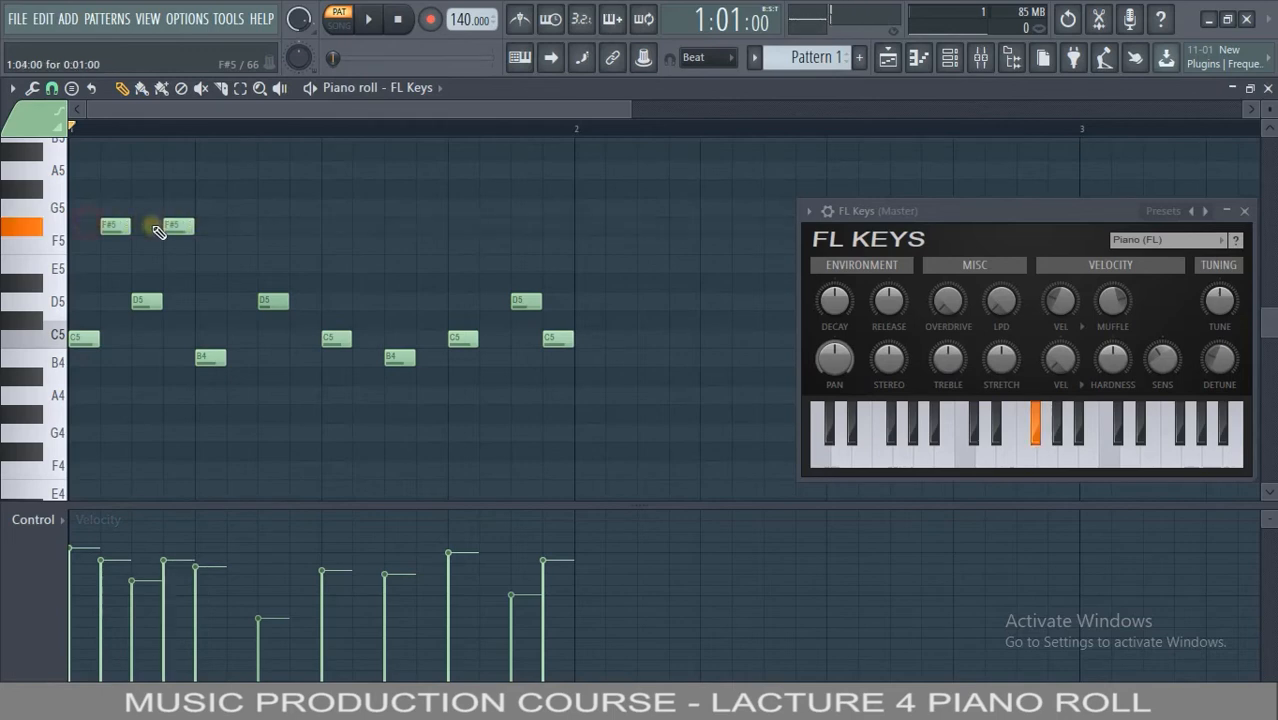
pyautogui.click(264, 225)
pyautogui.click(421, 225)
pyautogui.rightClick(265, 228)
pyautogui.rightClick(176, 225)
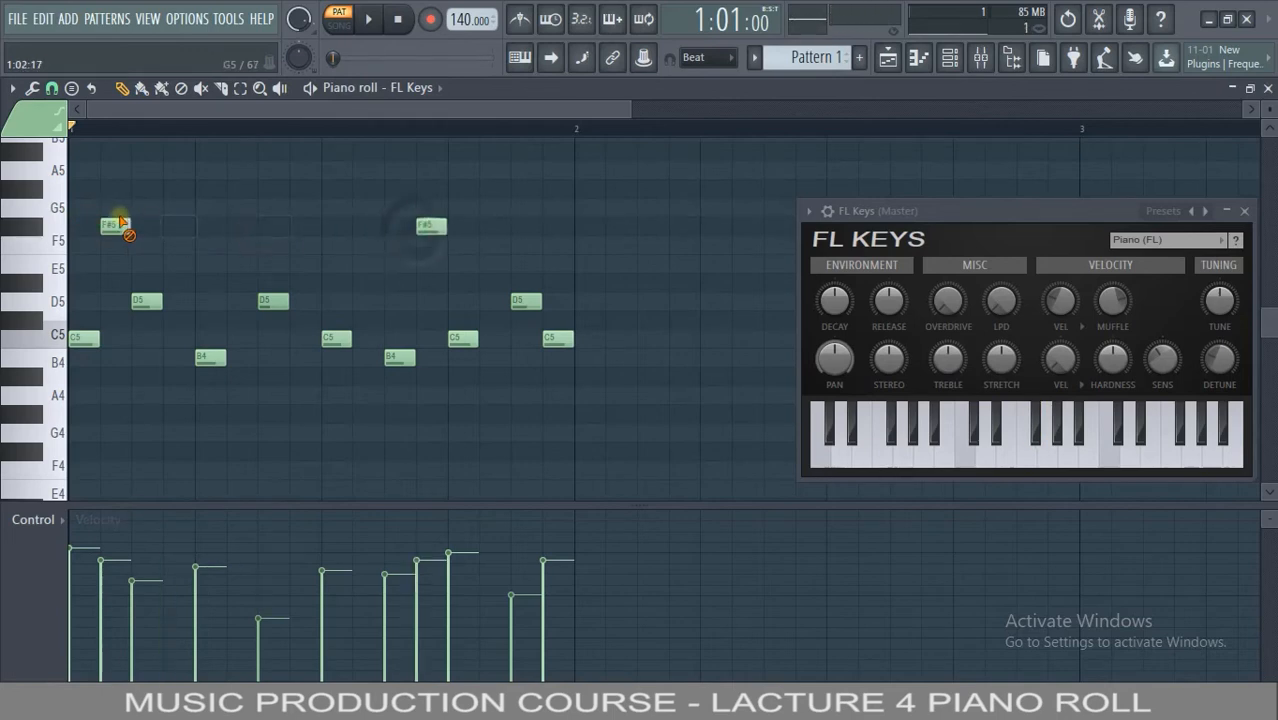
pyautogui.rightClick(421, 226)
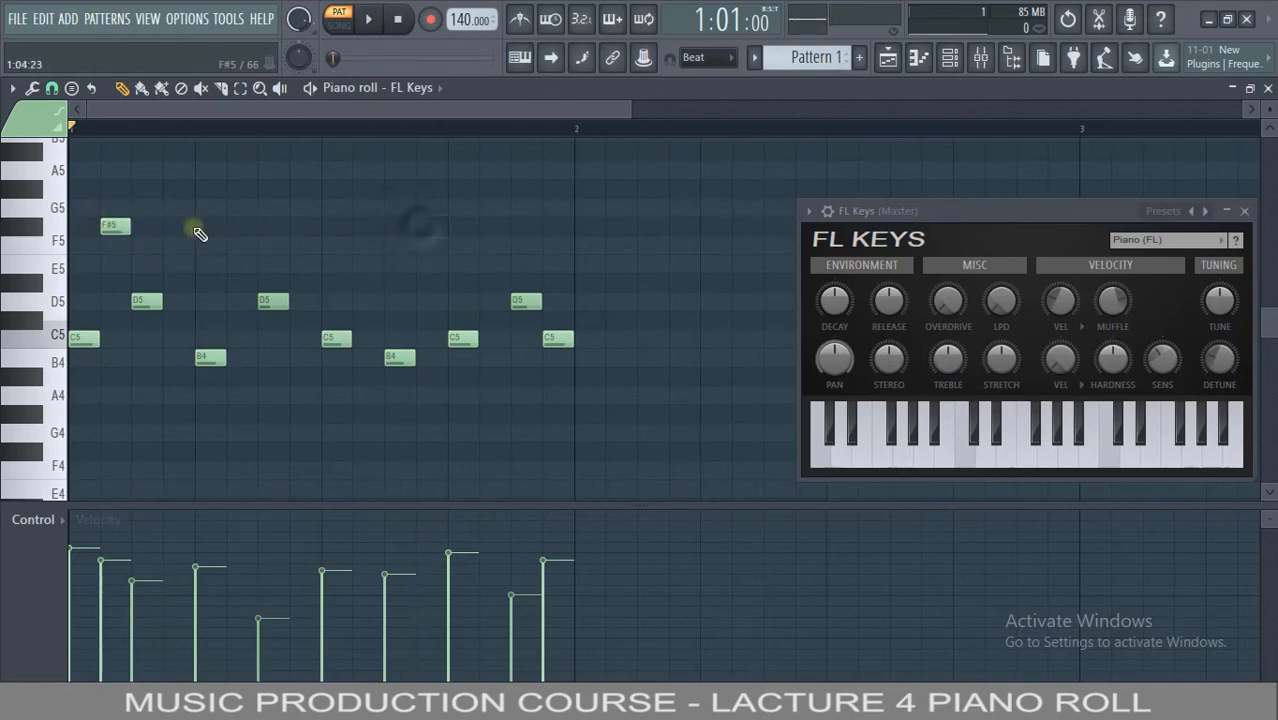
pyautogui.rightClick(110, 225)
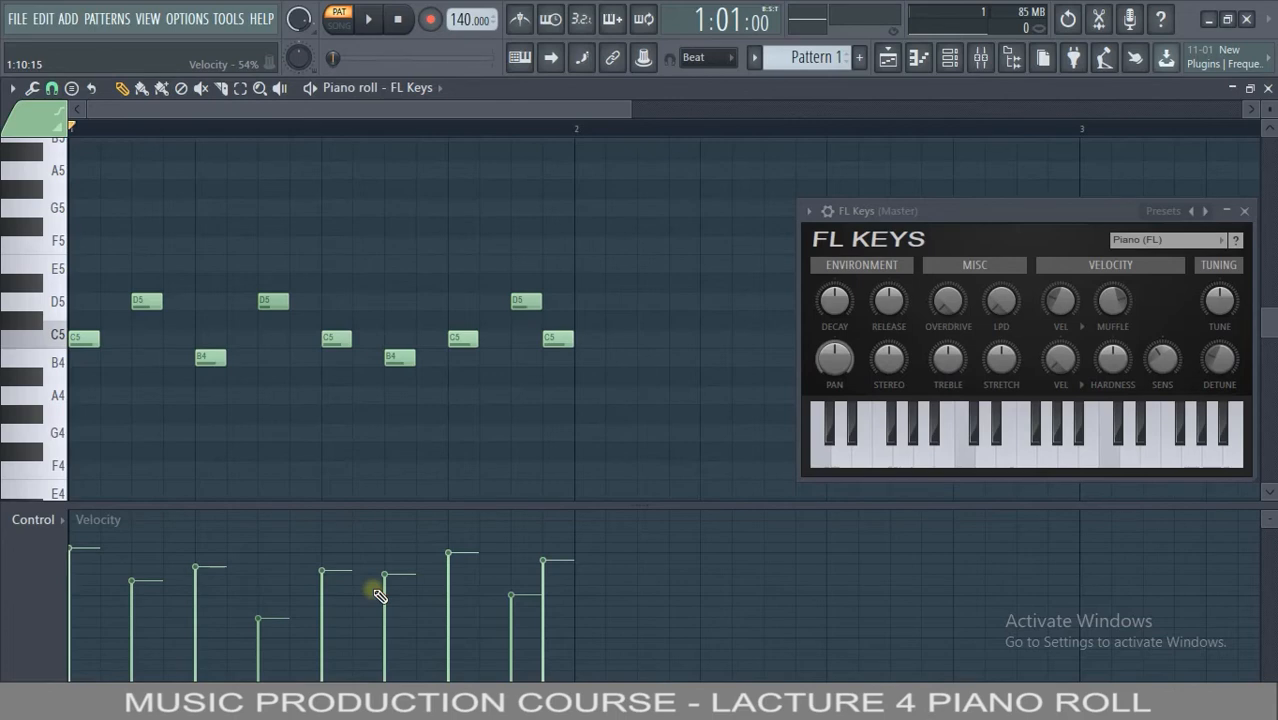
# Play the melody, stop it, and delete every note after the opening C5
pyautogui.press('space')
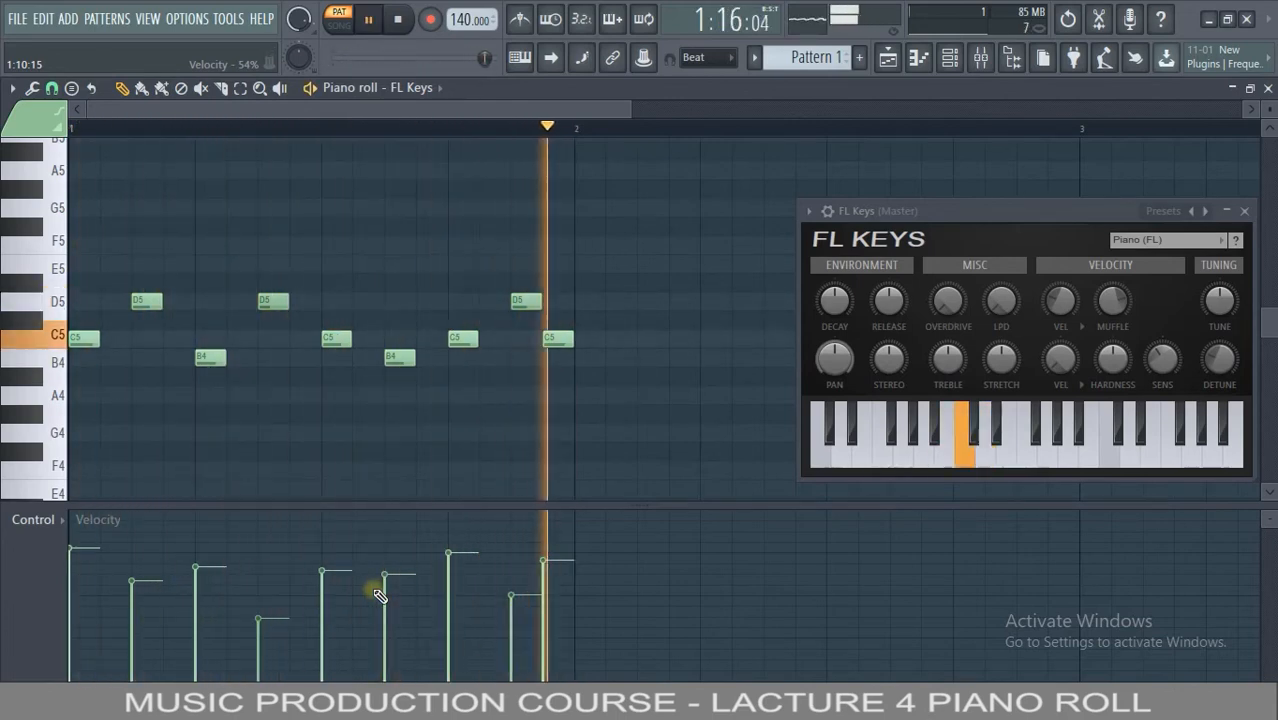
pyautogui.press('space')
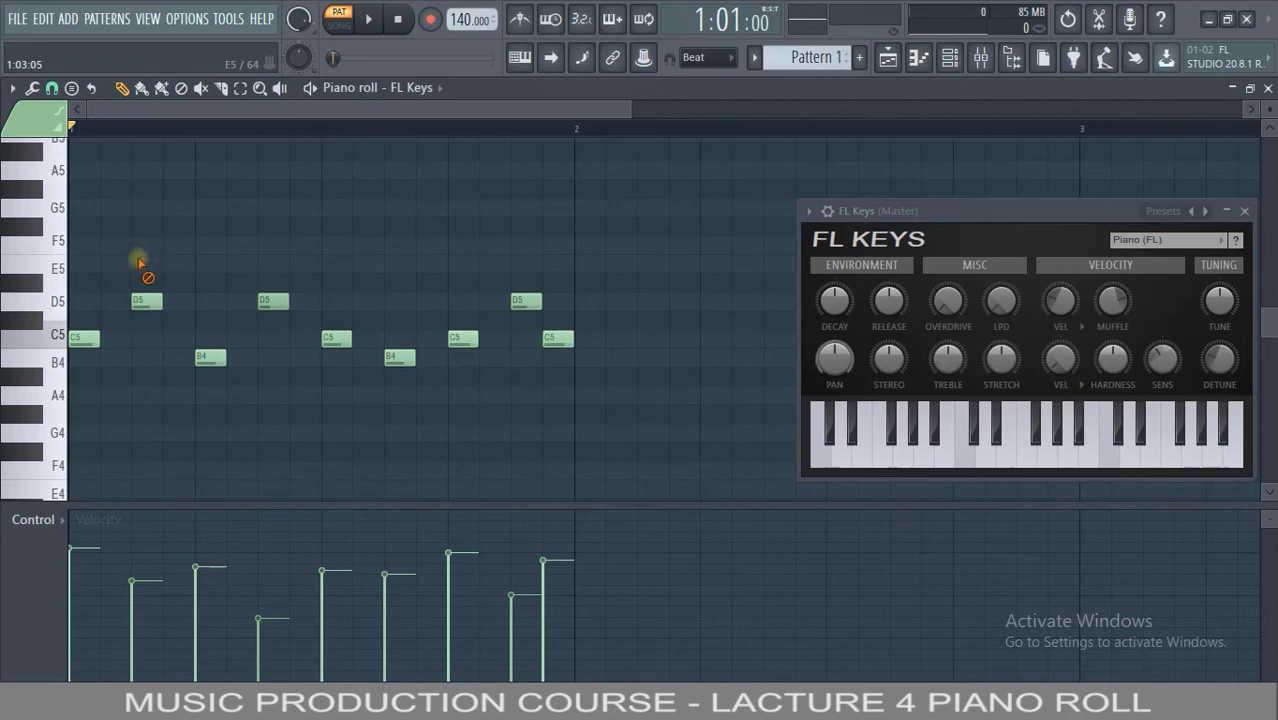
pyautogui.click(146, 300)
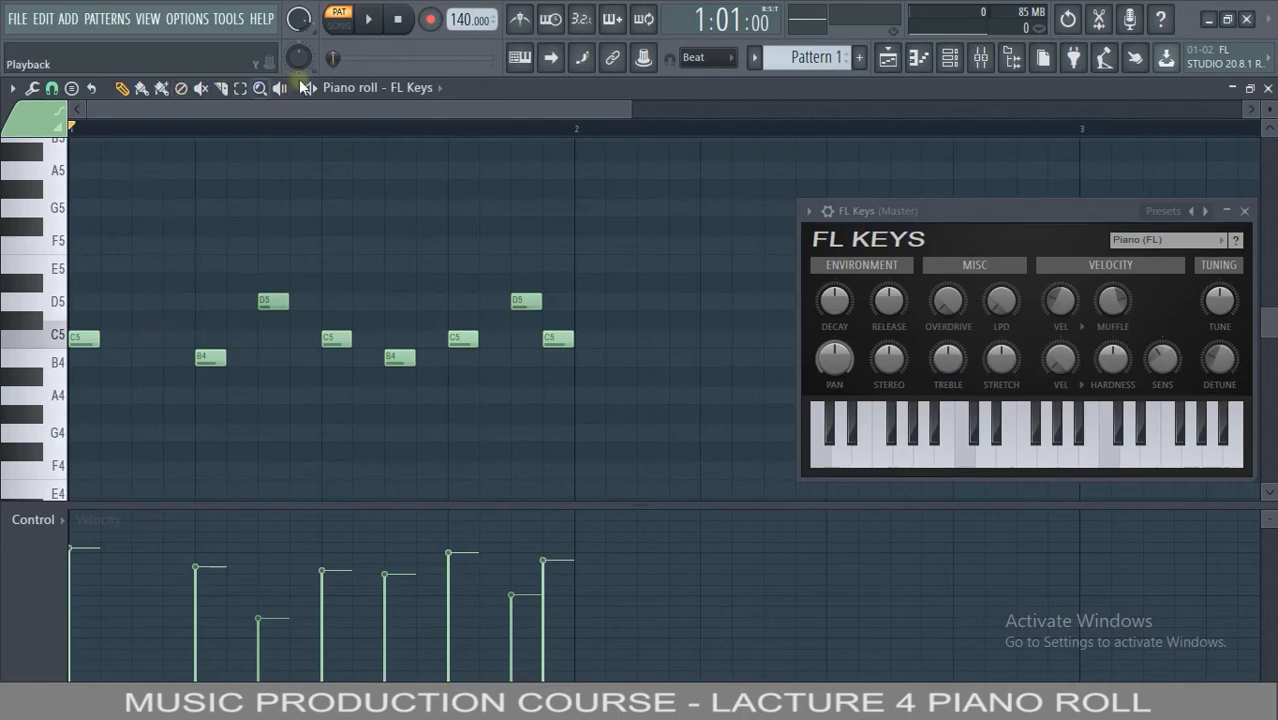
pyautogui.click(240, 90)
pyautogui.moveTo(138, 220); pyautogui.dragTo(705, 458)
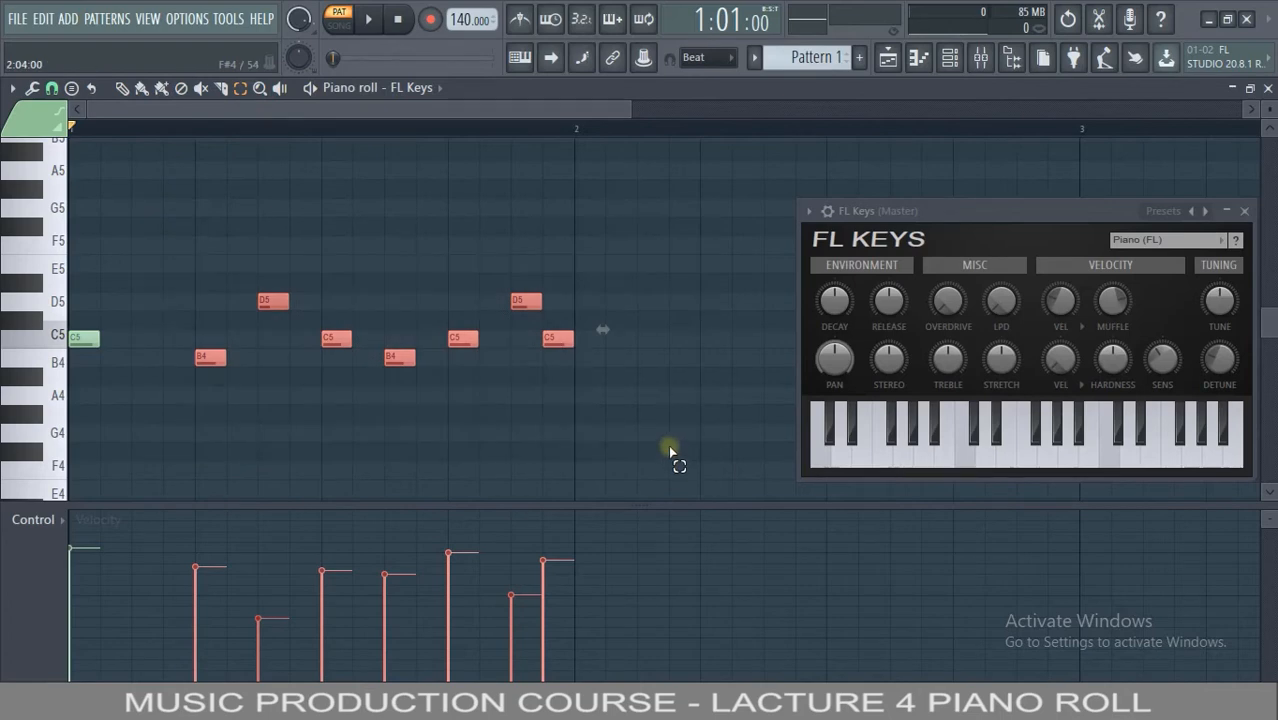
pyautogui.press('Delete')
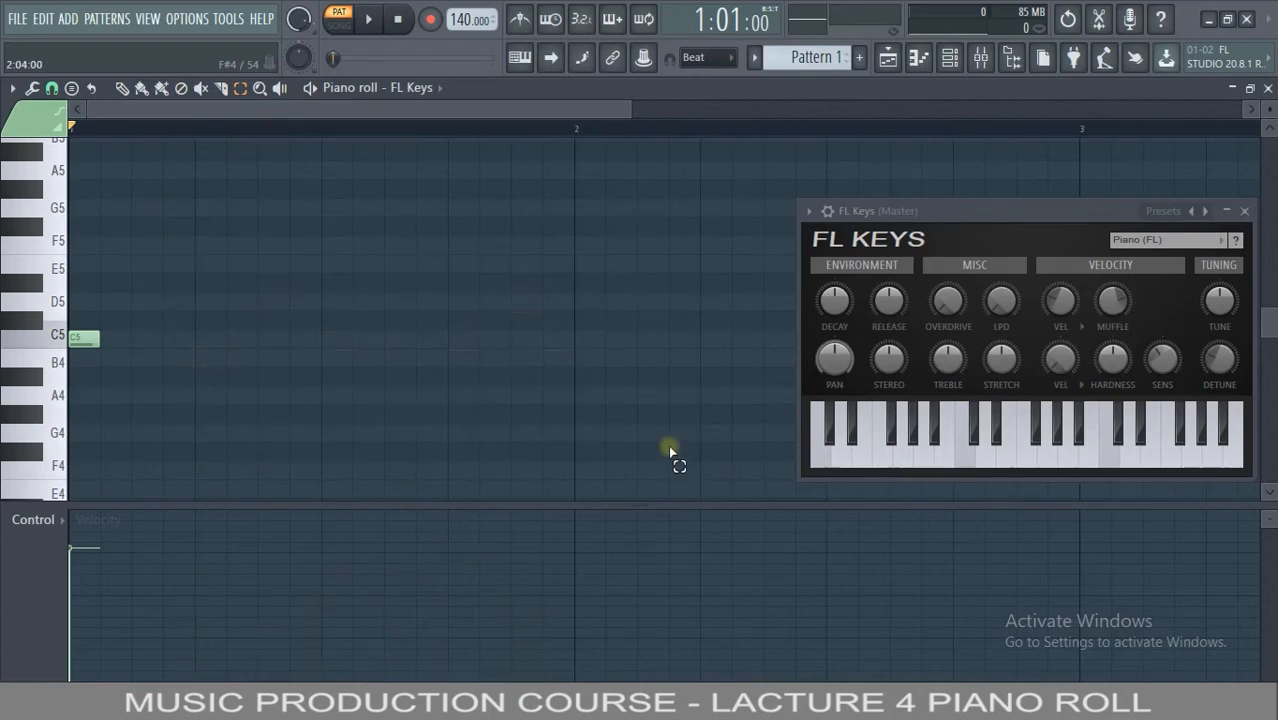
# Draw seven more one-step C5 notes on every second step across bar 1
pyautogui.press('p')
pyautogui.click(136, 341)
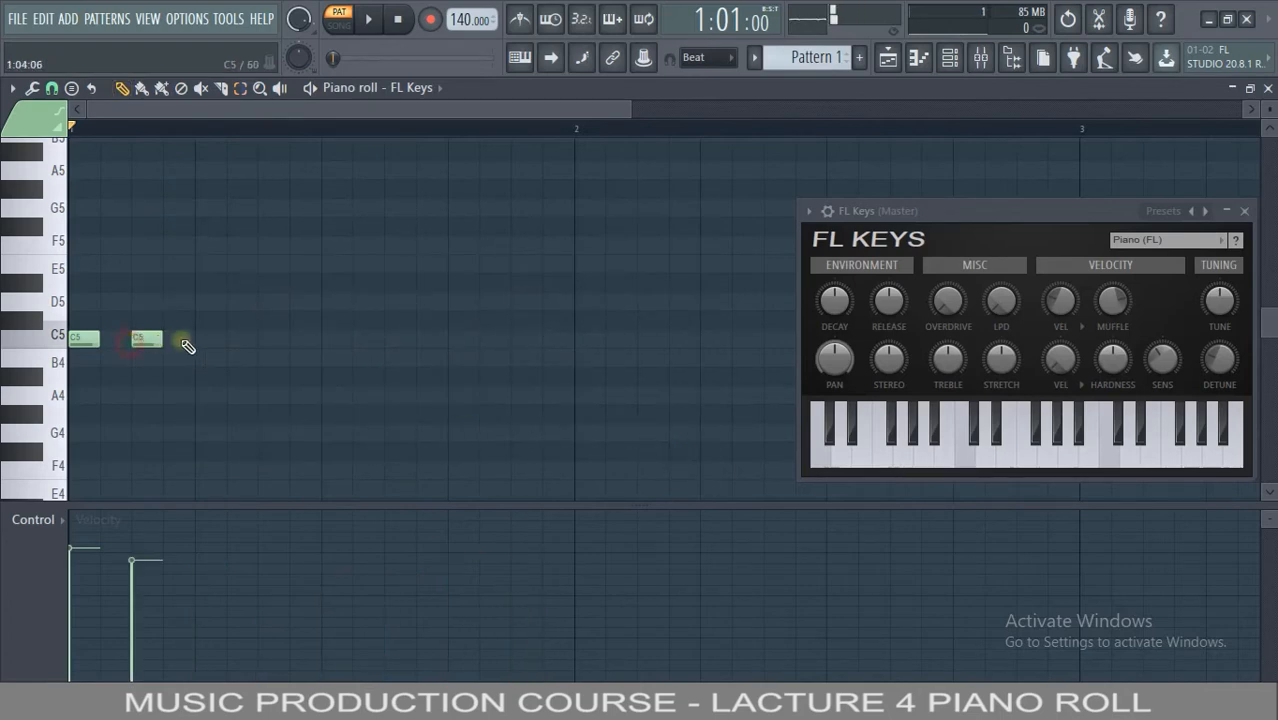
pyautogui.click(200, 342)
pyautogui.click(272, 341)
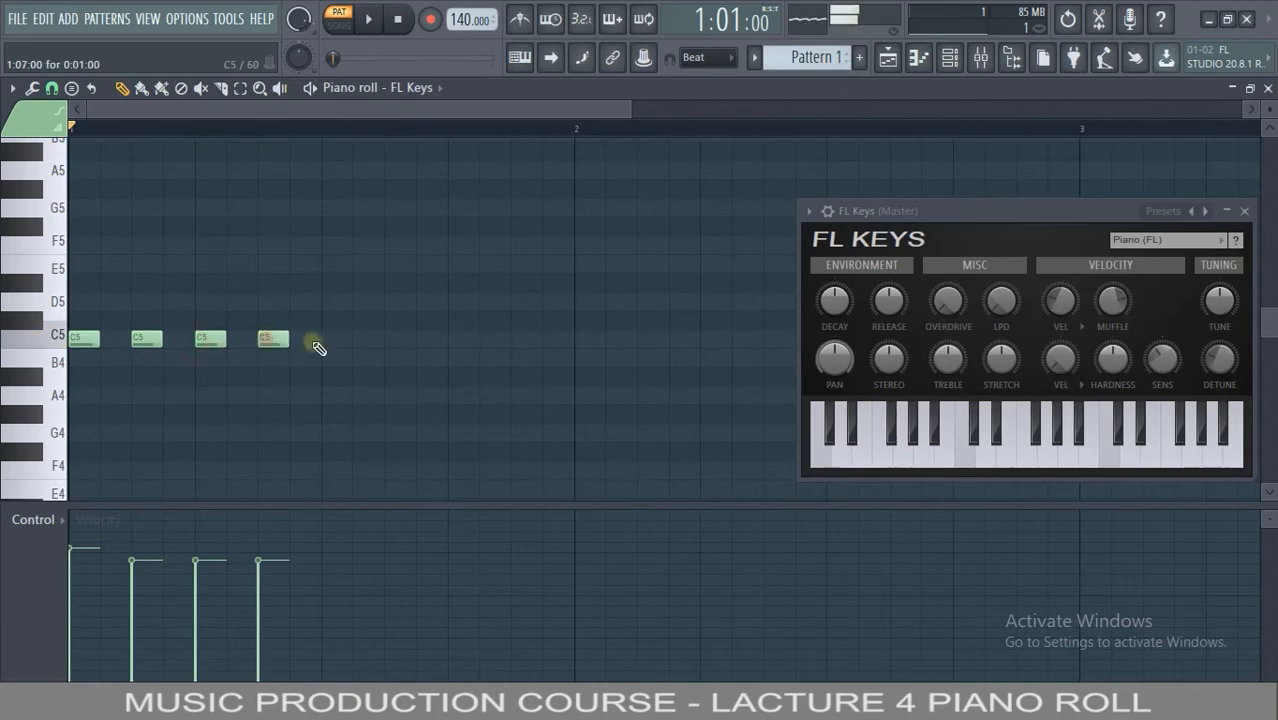
pyautogui.click(338, 343)
pyautogui.click(400, 341)
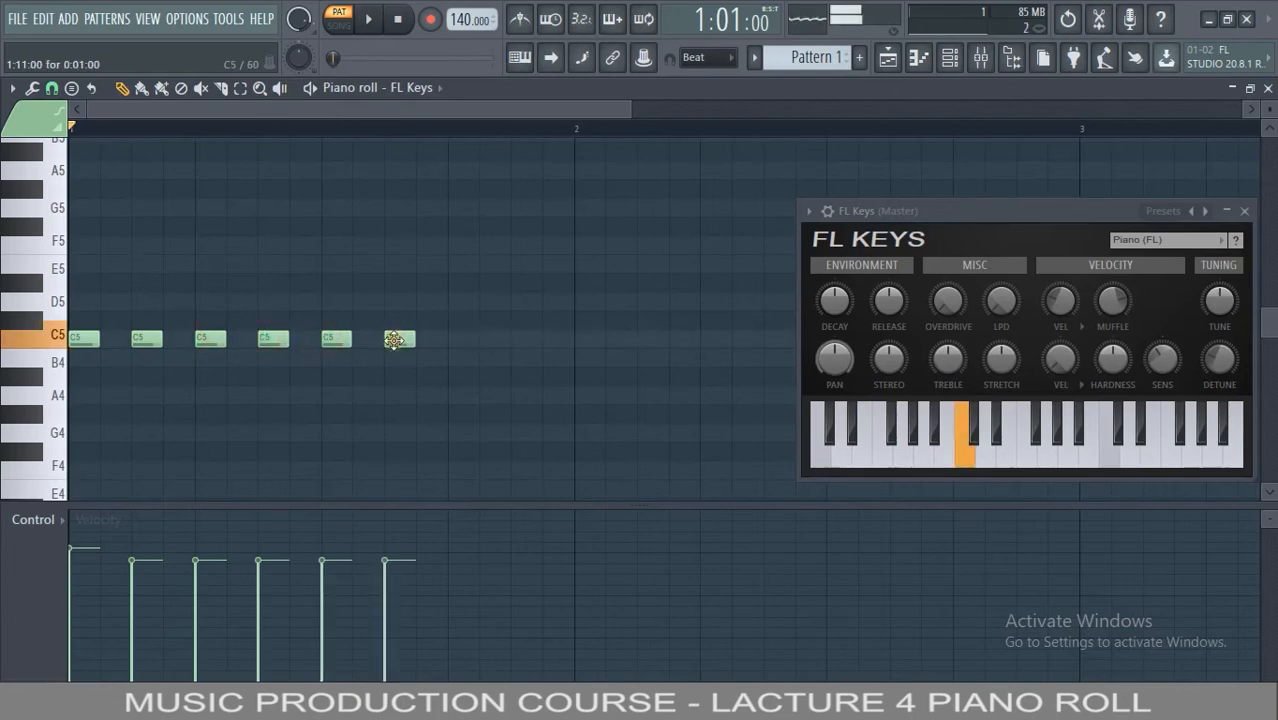
pyautogui.click(471, 341)
pyautogui.click(520, 341)
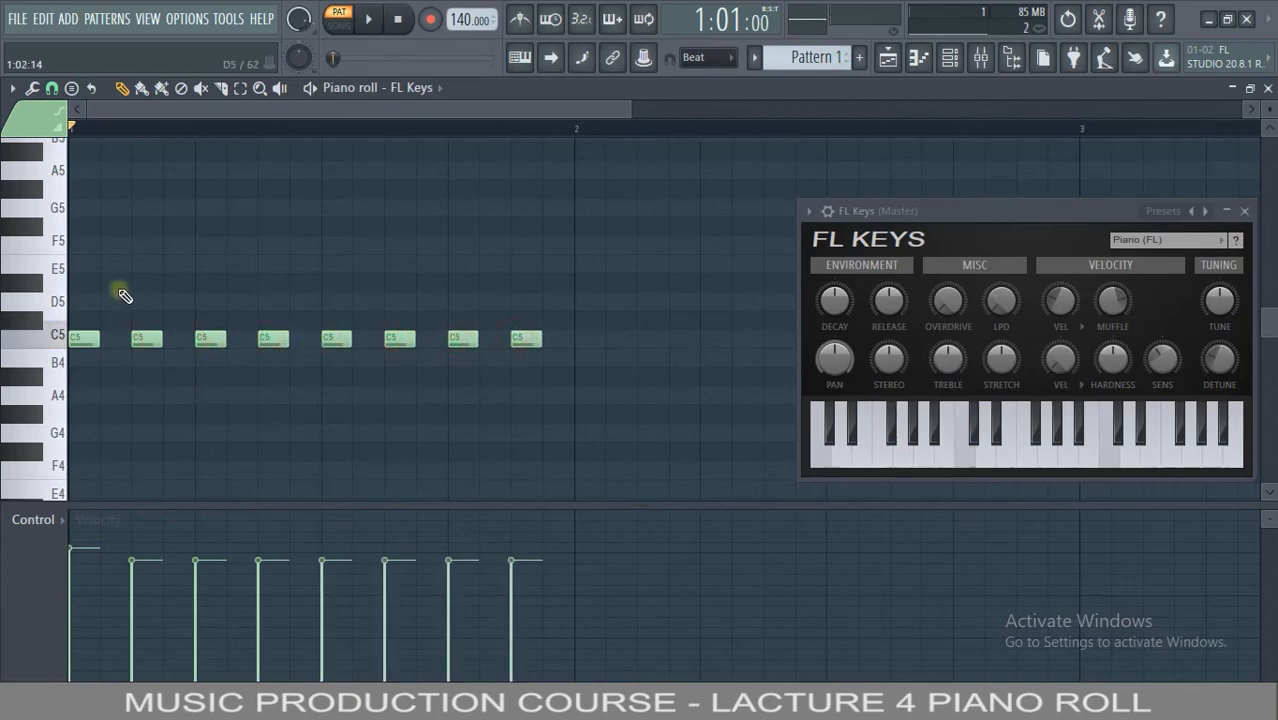
# Add the rising notes D5, E5, F5, G5, A5, B5 and C6 above the seven later C5 notes and play the pattern
pyautogui.scroll(2, 194, 314)
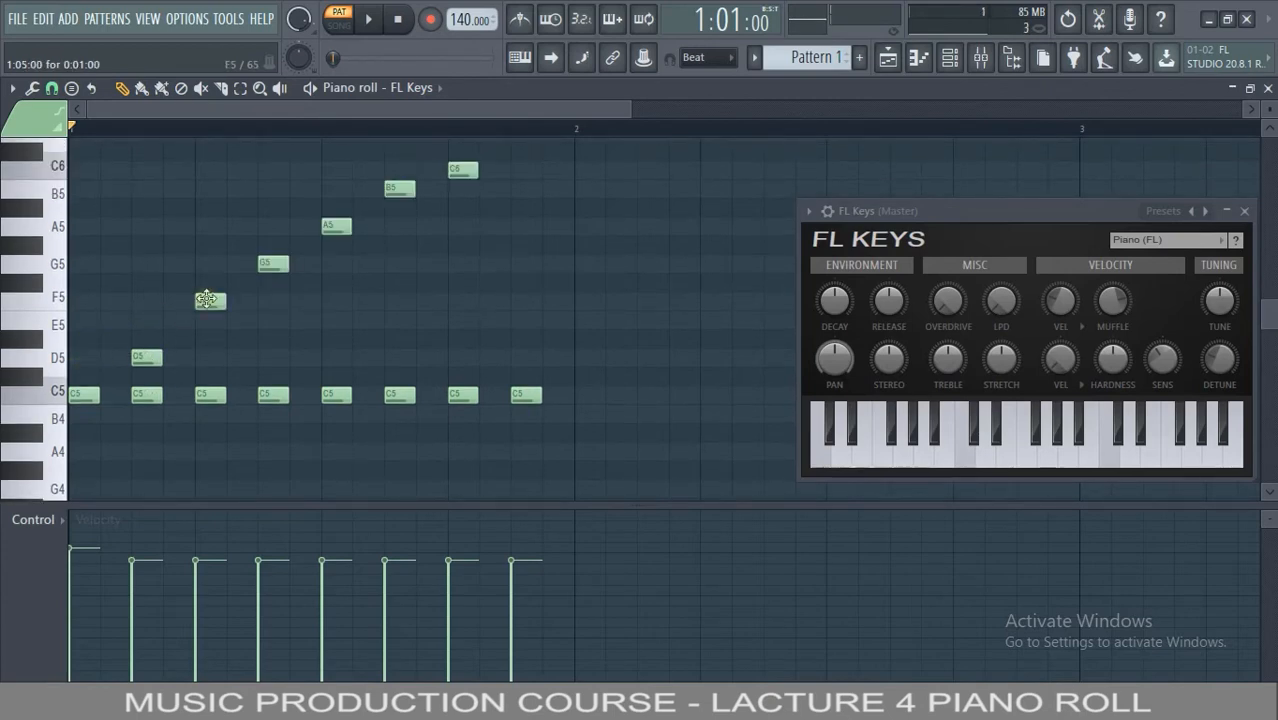
pyautogui.moveTo(209, 300); pyautogui.dragTo(209, 320)
pyautogui.moveTo(271, 264); pyautogui.dragTo(271, 302)
pyautogui.moveTo(336, 226); pyautogui.dragTo(336, 264)
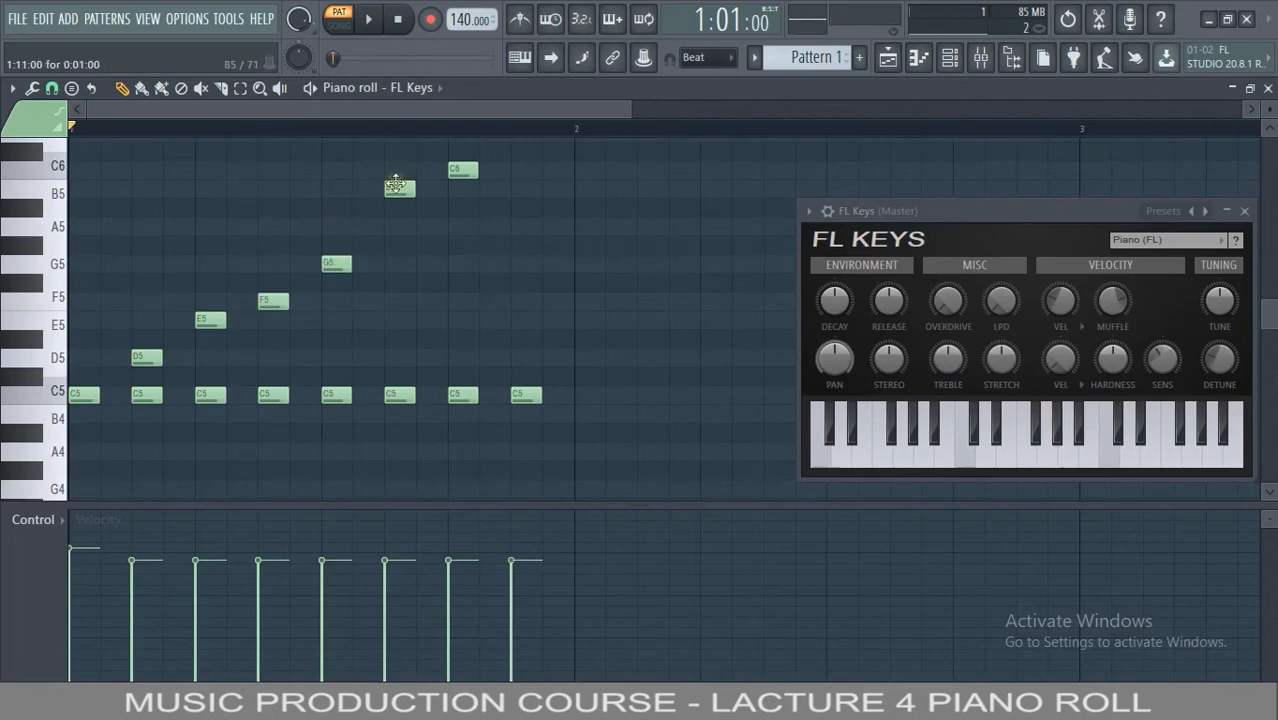
pyautogui.moveTo(397, 187); pyautogui.dragTo(398, 225)
pyautogui.moveTo(463, 170); pyautogui.dragTo(465, 189)
pyautogui.click(520, 168)
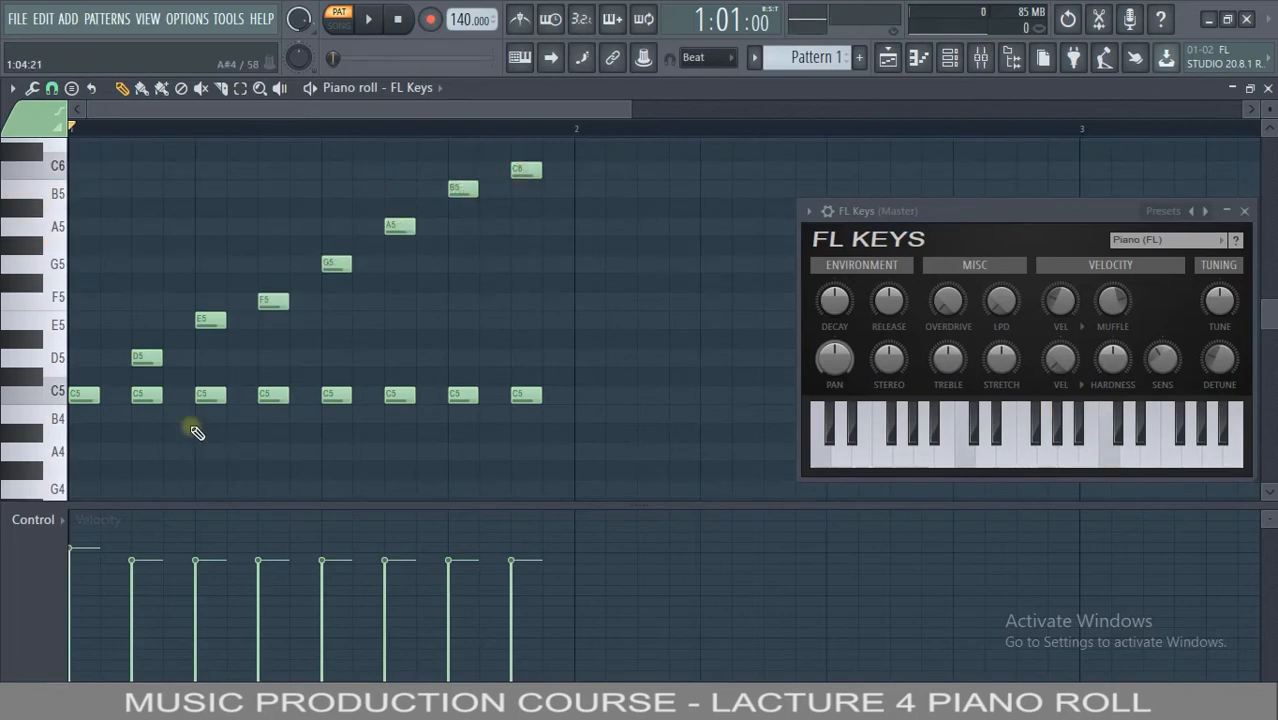
pyautogui.press('space')
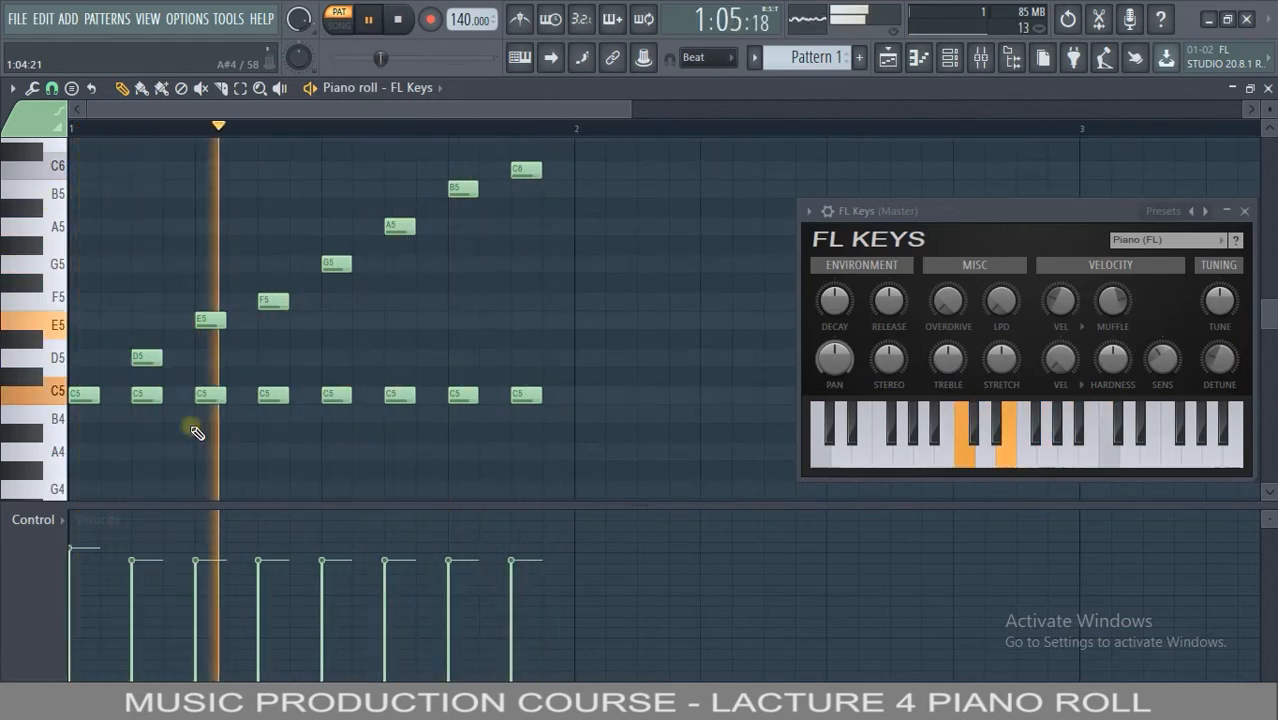
pyautogui.press('space')
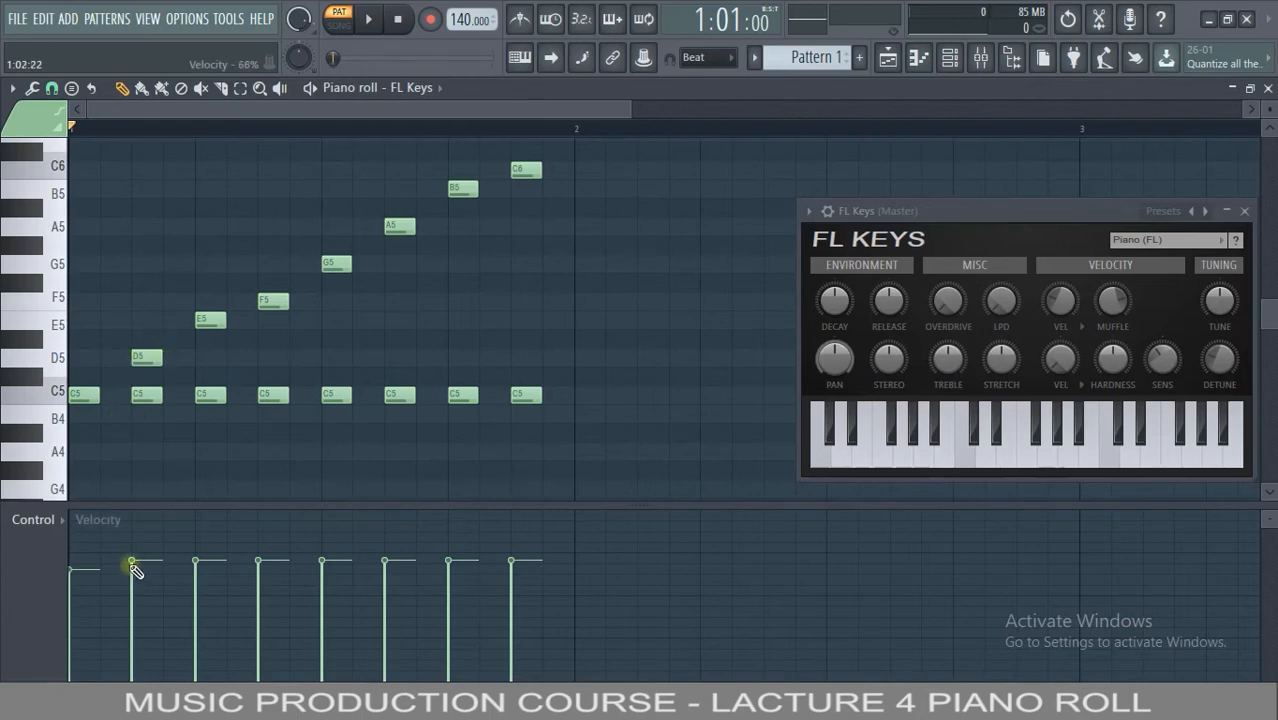
# Select the seven C5 notes beneath the rising scale and give only them varied, lower velocities
pyautogui.moveTo(135, 567)
pyautogui.mouseDown()
pyautogui.moveTo(136, 585)
pyautogui.moveTo(136, 553)
pyautogui.moveTo(137, 571)
pyautogui.mouseUp()
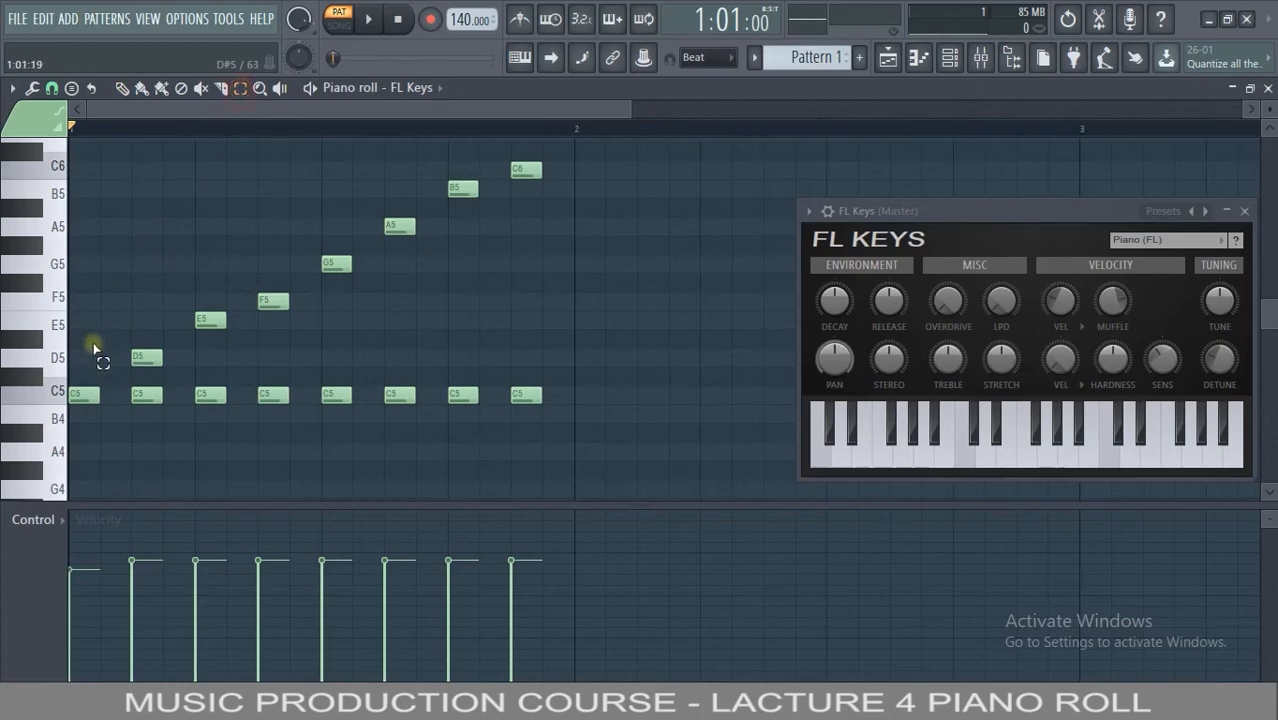
pyautogui.moveTo(115, 332); pyautogui.dragTo(575, 148)
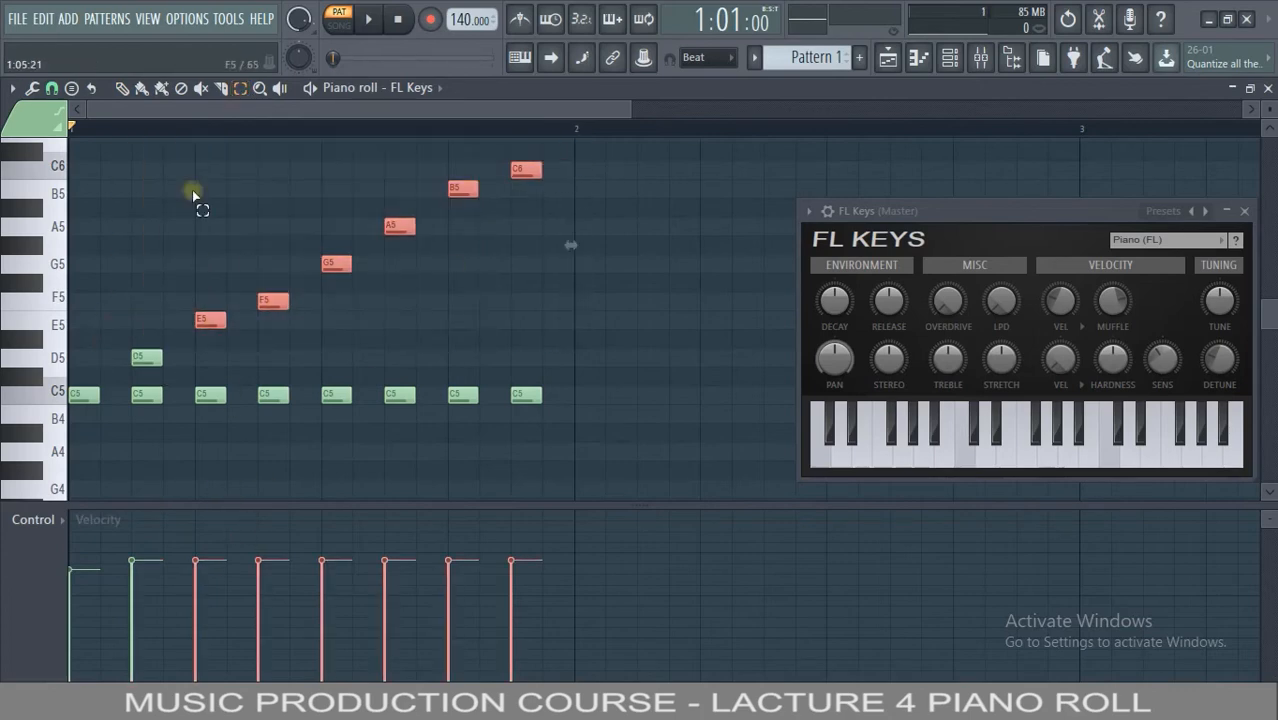
pyautogui.moveTo(122, 364); pyautogui.dragTo(568, 147)
pyautogui.moveTo(564, 398); pyautogui.dragTo(118, 448)
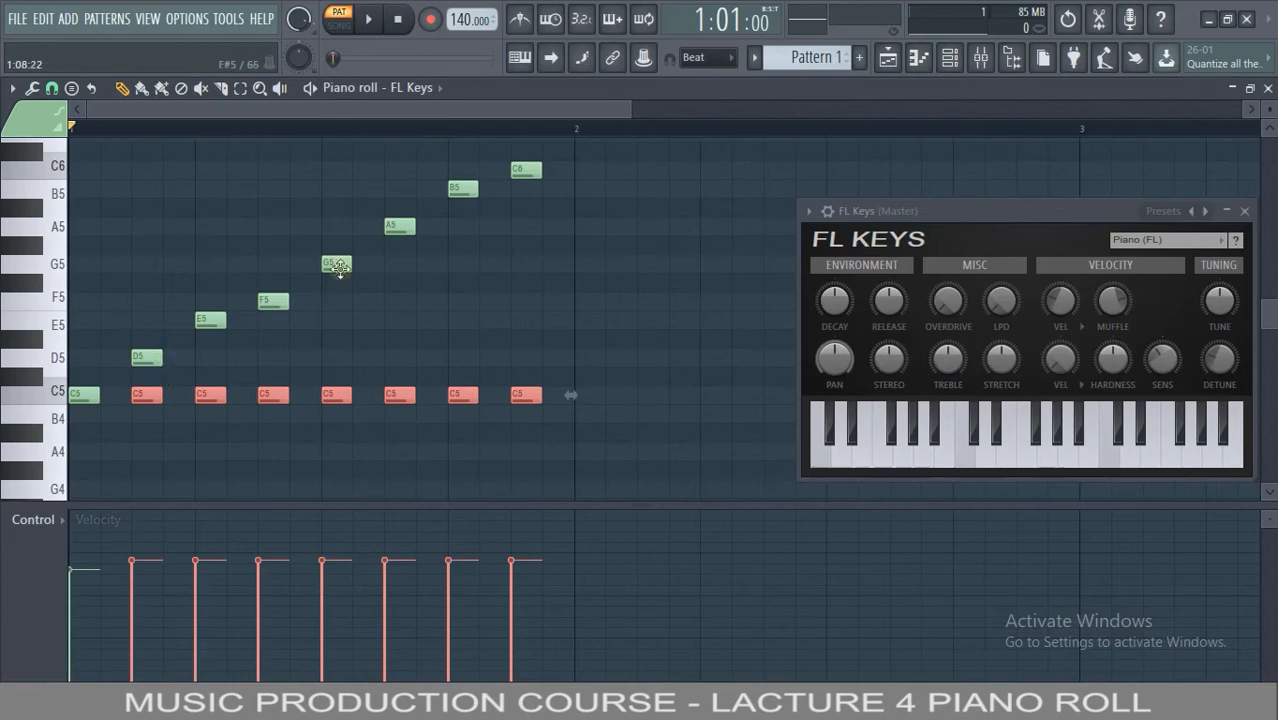
pyautogui.moveTo(131, 584)
pyautogui.mouseDown()
pyautogui.moveTo(288, 605)
pyautogui.moveTo(271, 571)
pyautogui.moveTo(362, 614)
pyautogui.moveTo(408, 573)
pyautogui.moveTo(456, 585)
pyautogui.moveTo(491, 571)
pyautogui.mouseUp()
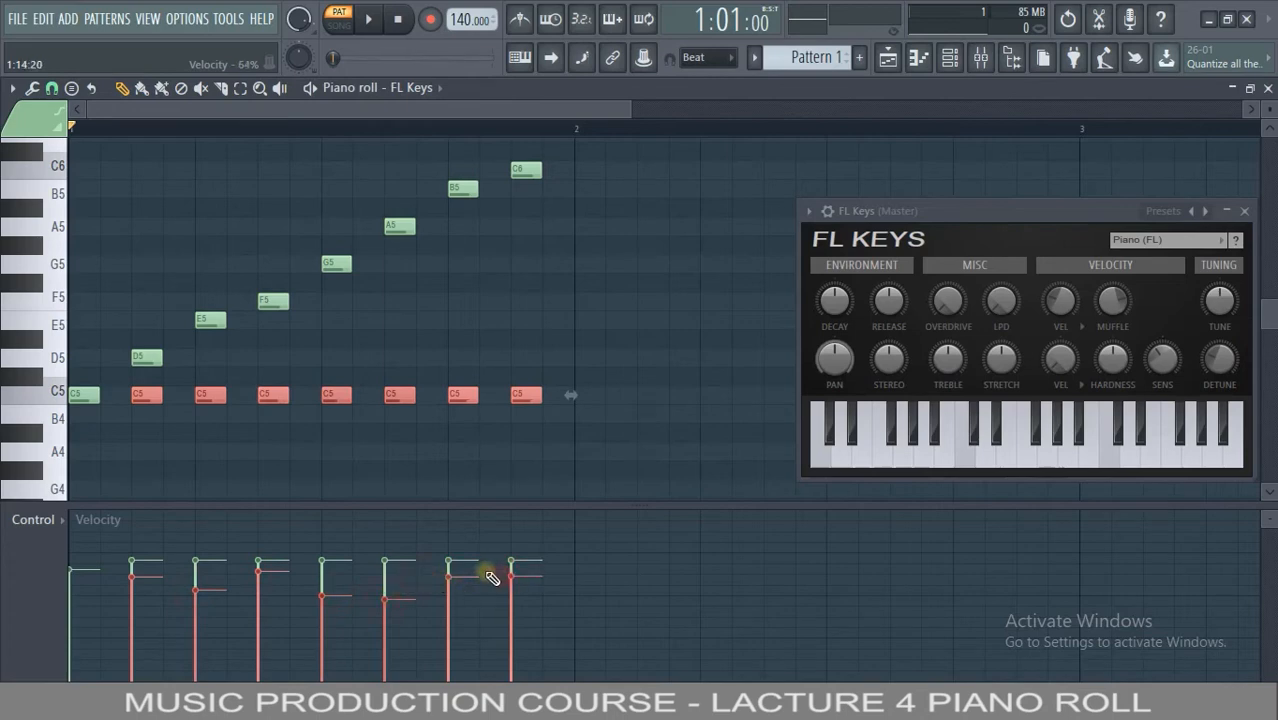
# Select the rising notes from D5 to C6 and give only them varied, lower velocities
pyautogui.press('e')
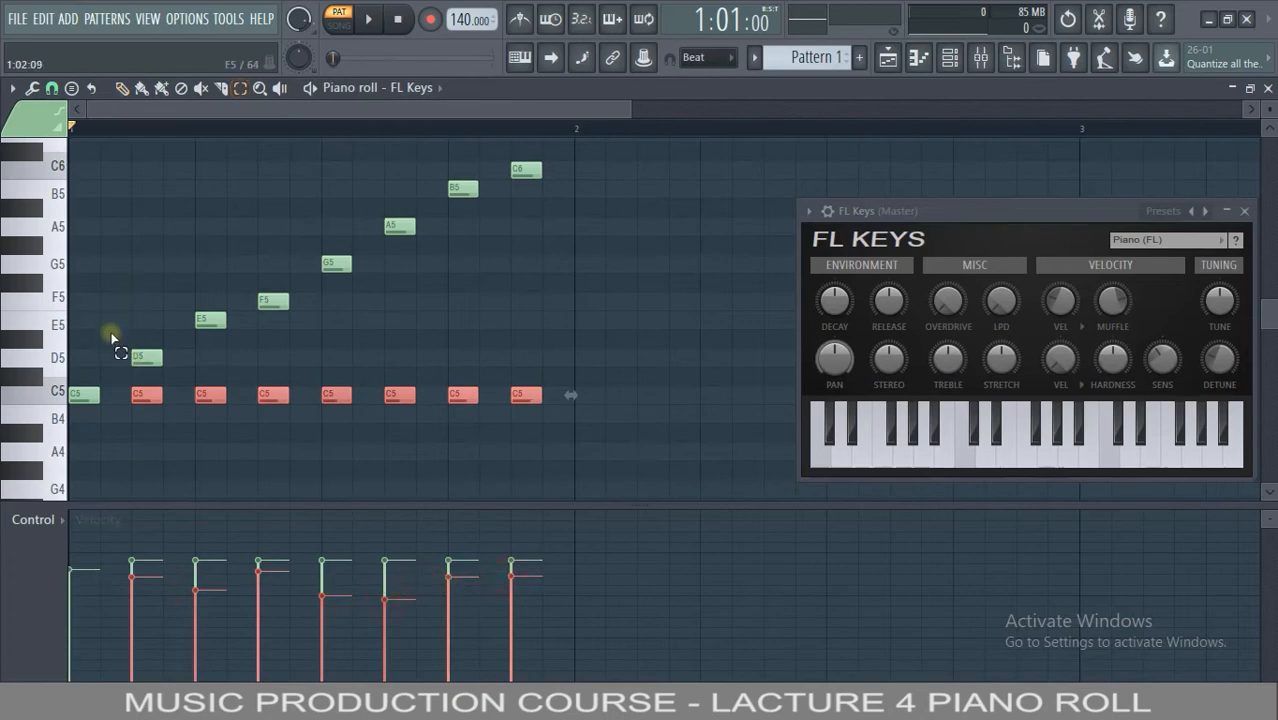
pyautogui.moveTo(143, 375); pyautogui.dragTo(540, 158)
pyautogui.scroll(2, 507, 177)
pyautogui.press('p')
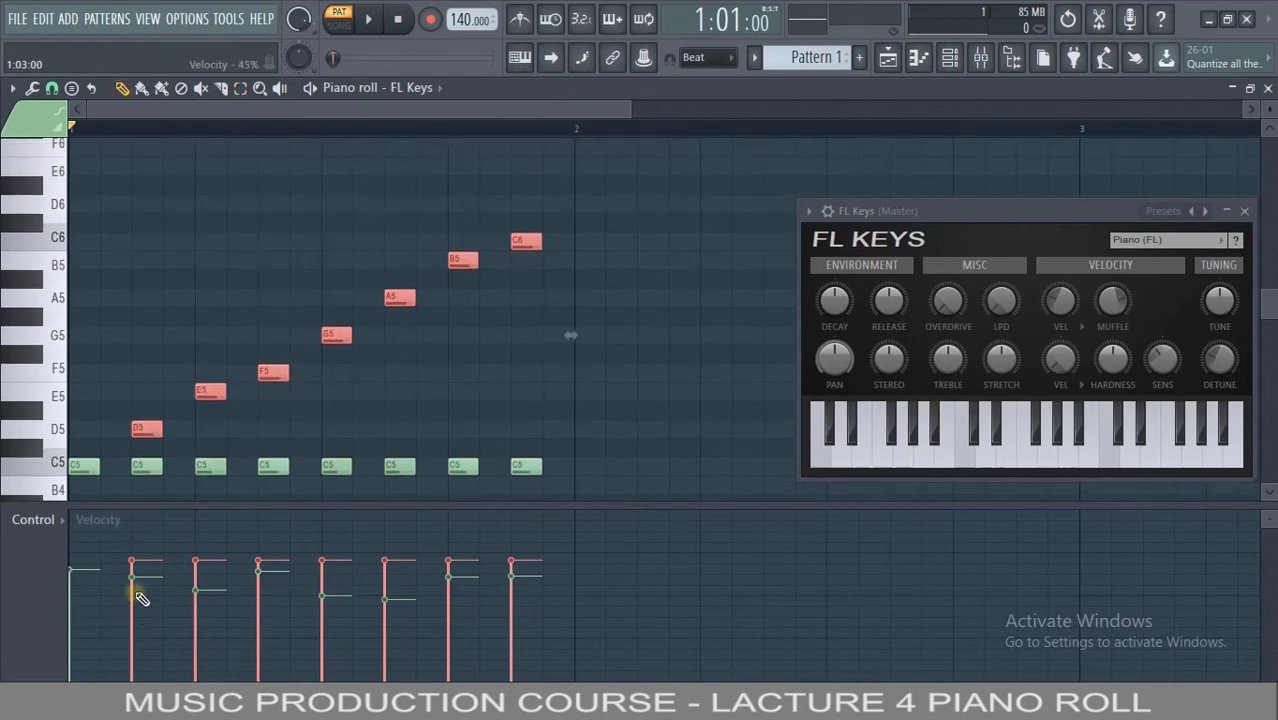
pyautogui.moveTo(170, 575)
pyautogui.mouseDown()
pyautogui.moveTo(194, 586)
pyautogui.moveTo(274, 574)
pyautogui.mouseUp()
pyautogui.moveTo(350, 568)
pyautogui.mouseDown()
pyautogui.moveTo(354, 580)
pyautogui.moveTo(322, 580)
pyautogui.moveTo(431, 591)
pyautogui.moveTo(520, 575)
pyautogui.mouseUp()
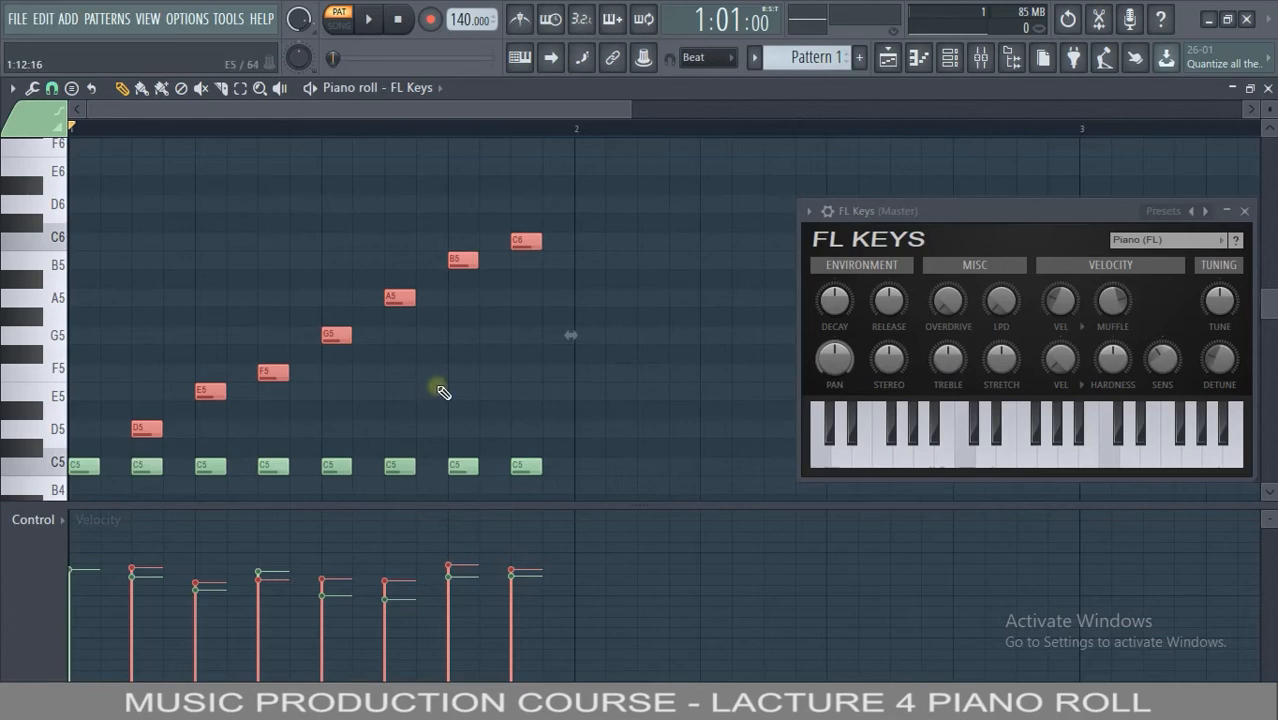
# Undo the velocity edits and note selections made on the C5 notes and the rising scale
pyautogui.hotkey('ctrl', 'alt', 'z')
pyautogui.hotkey('ctrl', 'alt', 'z')
pyautogui.hotkey('ctrl', 'alt', 'z')
pyautogui.hotkey('ctrl', 'alt', 'z')
pyautogui.hotkey('ctrl', 'alt', 'z')
pyautogui.hotkey('ctrl', 'alt', 'z')
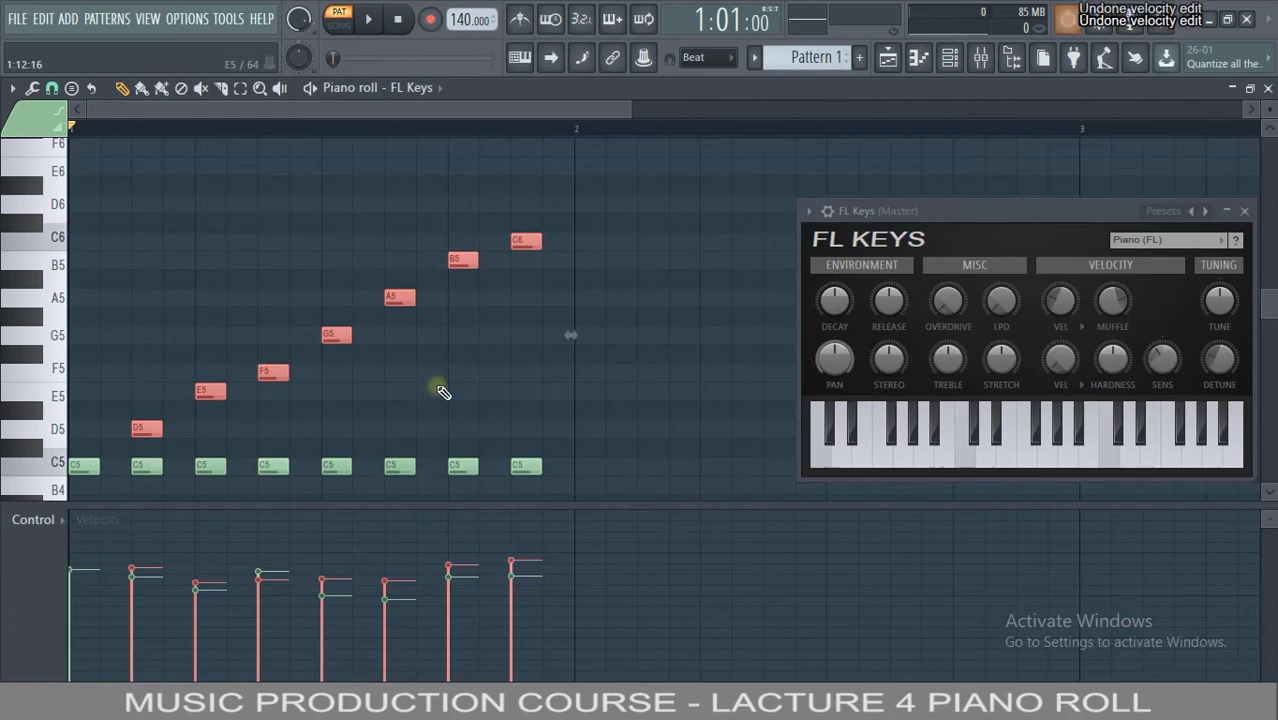
pyautogui.hotkey('ctrl', 'alt', 'z')
pyautogui.hotkey('ctrl', 'alt', 'z')
pyautogui.hotkey('ctrl', 'alt', 'z')
pyautogui.hotkey('ctrl', 'alt', 'z')
pyautogui.hotkey('ctrl', 'alt', 'z')
pyautogui.hotkey('ctrl', 'alt', 'z')
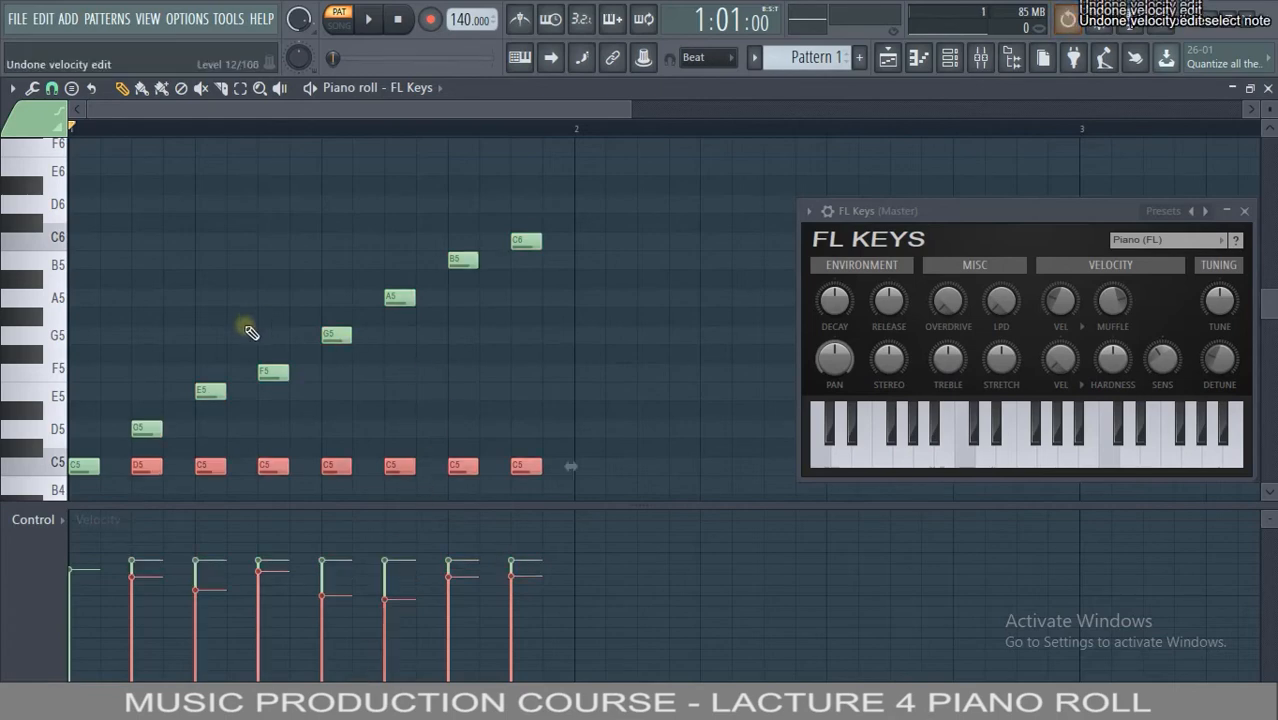
pyautogui.hotkey('ctrl', 'alt', 'z')
pyautogui.hotkey('ctrl', 'alt', 'z')
pyautogui.hotkey('ctrl', 'alt', 'z')
pyautogui.hotkey('ctrl', 'alt', 'z')
pyautogui.hotkey('ctrl', 'alt', 'z')
pyautogui.hotkey('ctrl', 'alt', 'z')
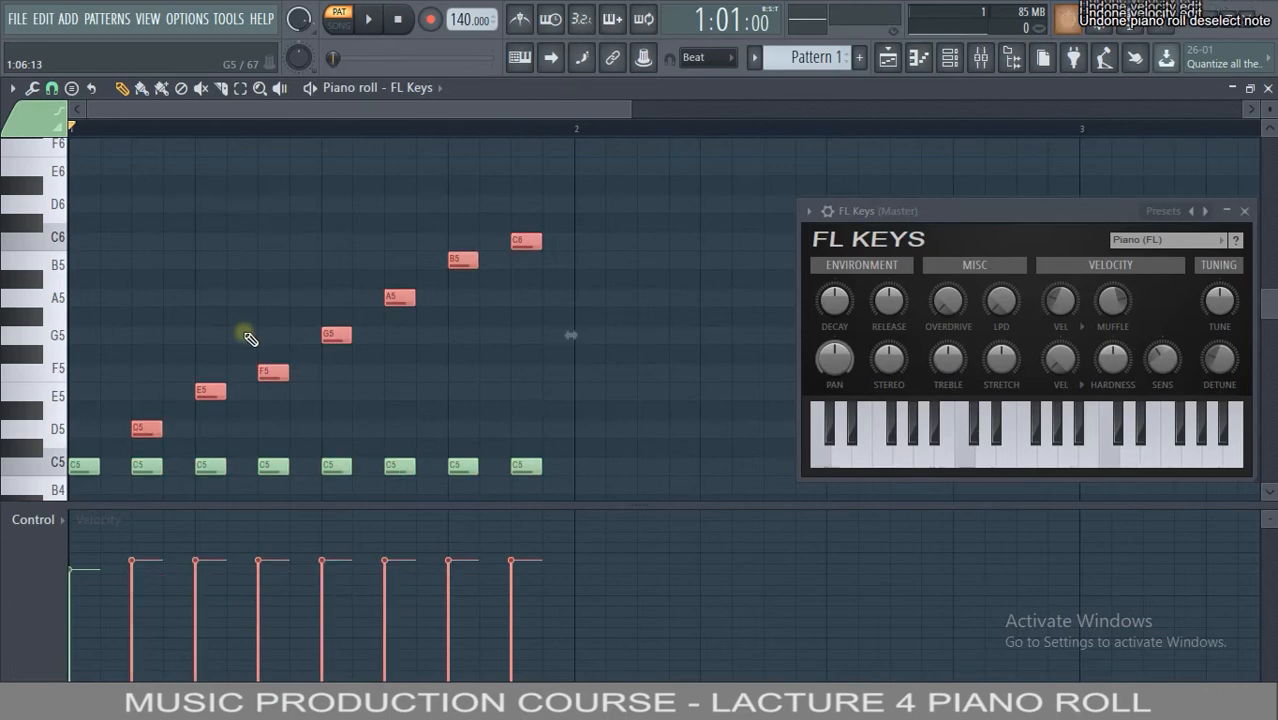
pyautogui.hotkey('ctrl', 'alt', 'z')
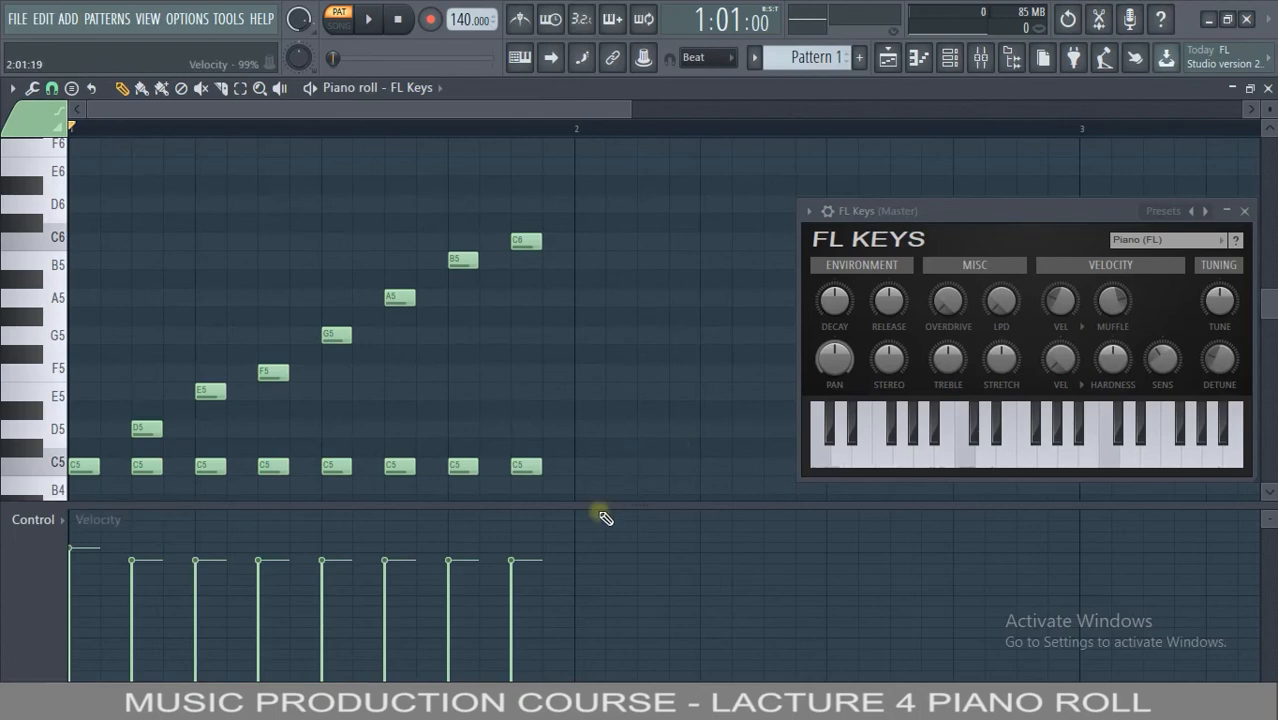
# Randomize the velocities of all notes with the piano roll randomizer, using only its levels section with bipolar variation, and accept the result
pyautogui.moveTo(600, 508); pyautogui.dragTo(604, 528)
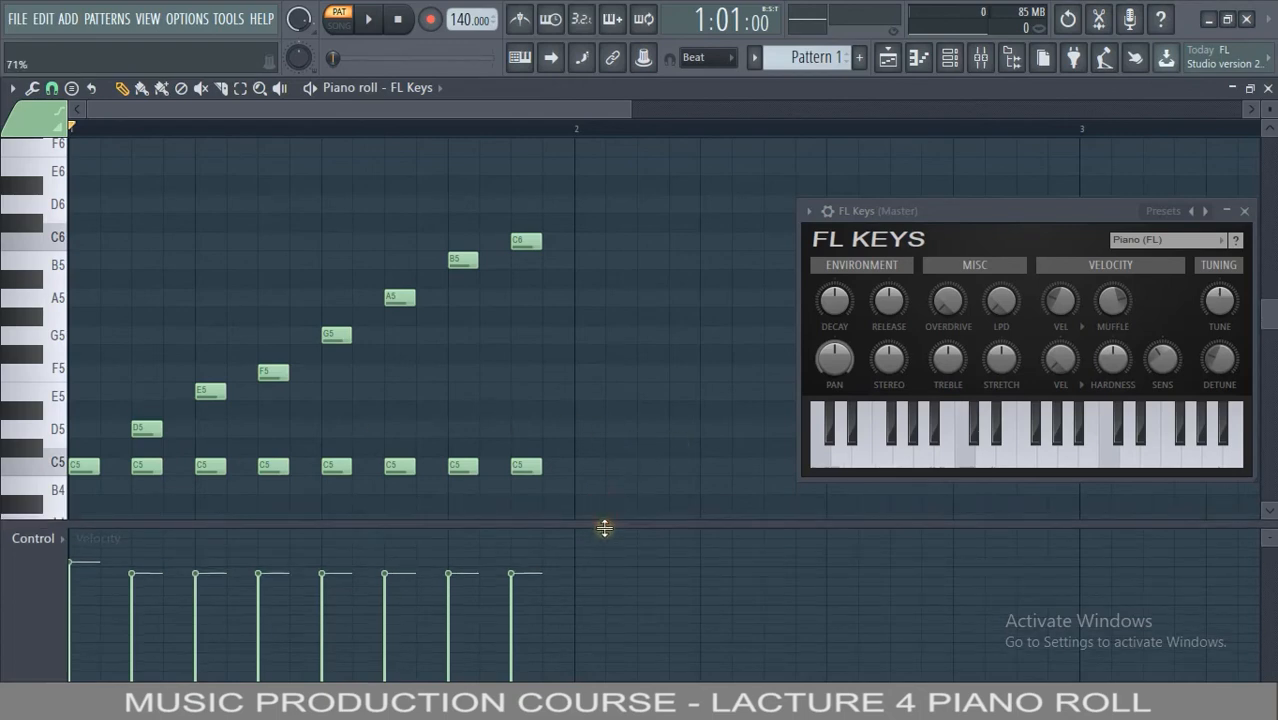
pyautogui.hotkey('alt', 'r')
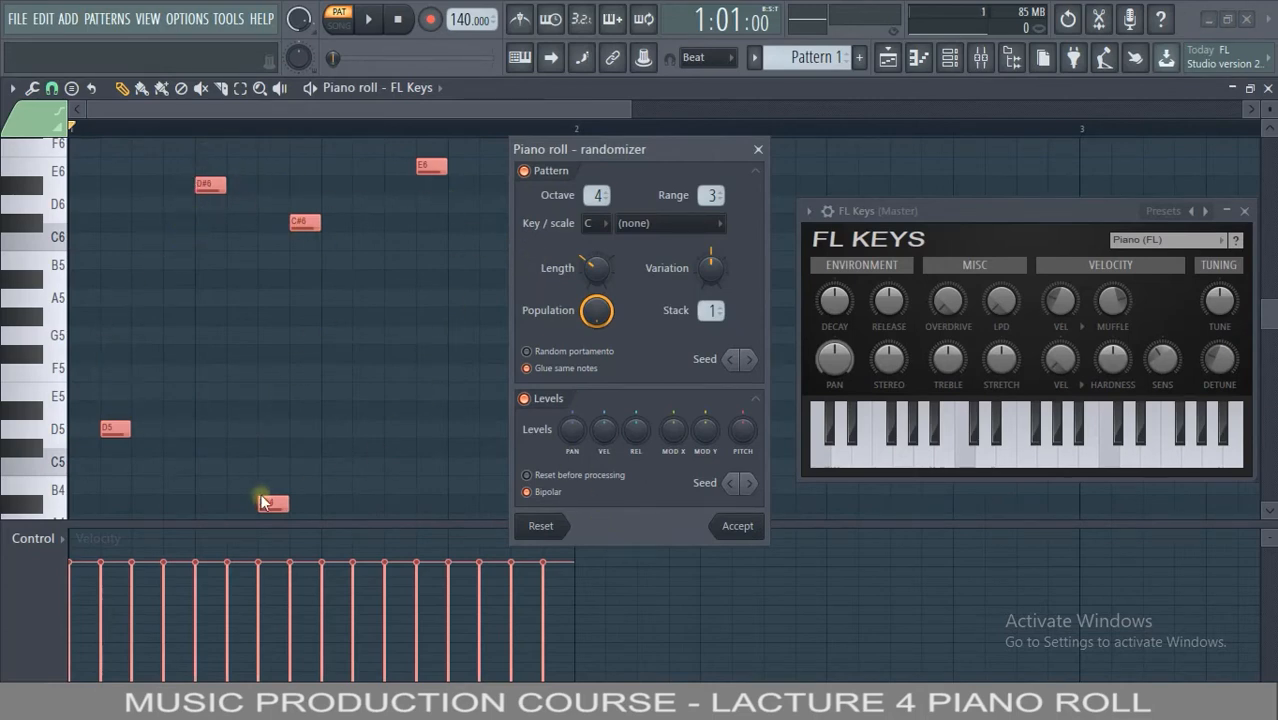
pyautogui.click(525, 171)
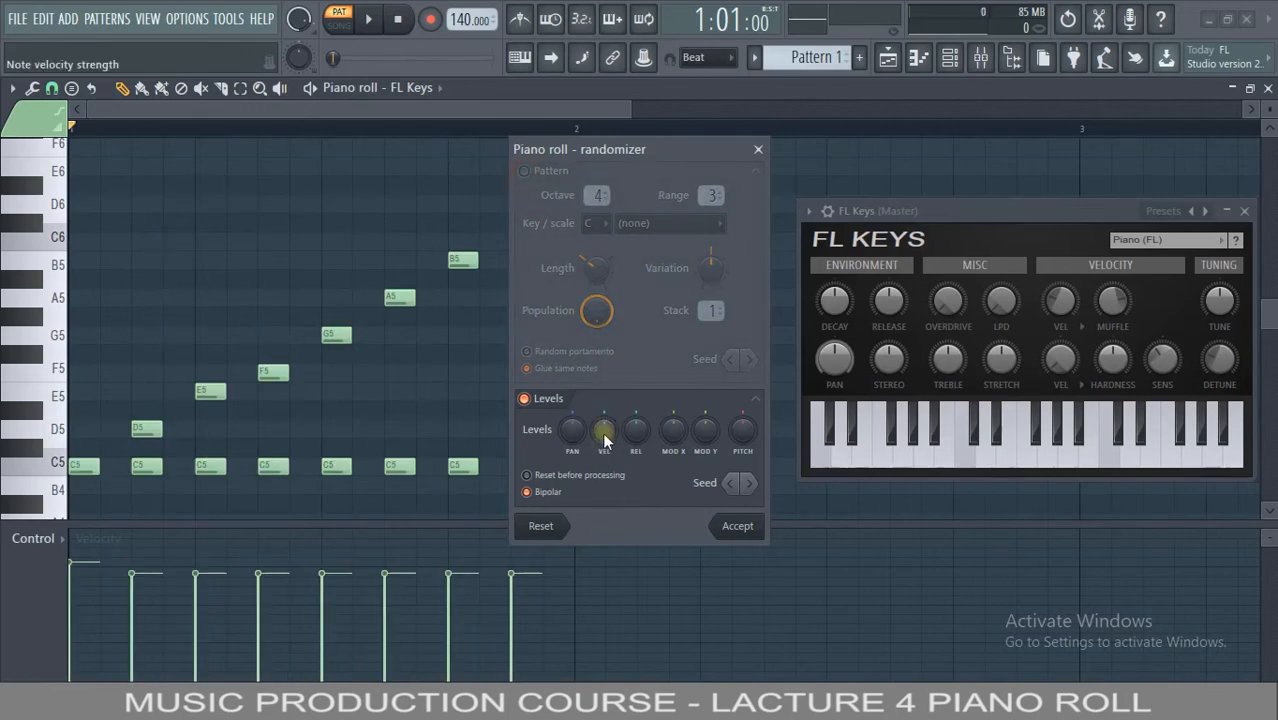
pyautogui.moveTo(604, 438); pyautogui.dragTo(572, 450)
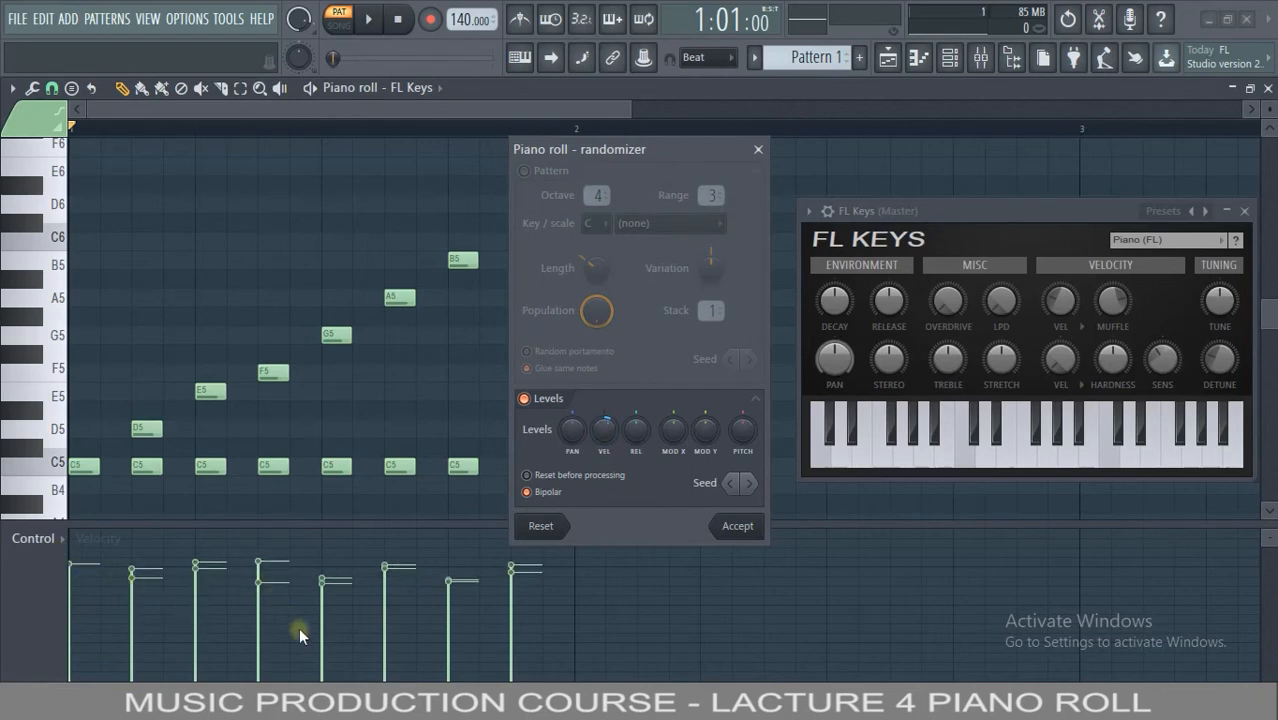
pyautogui.moveTo(601, 438); pyautogui.dragTo(611, 492)
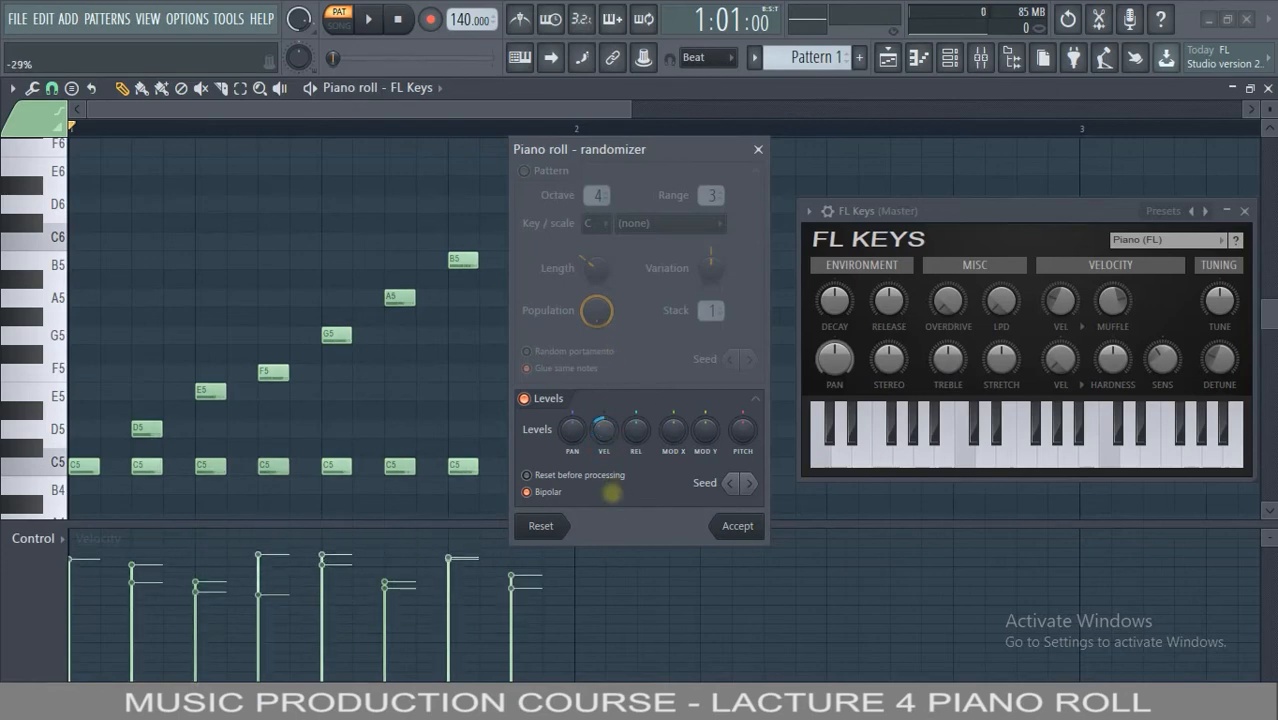
pyautogui.moveTo(602, 437); pyautogui.dragTo(602, 448)
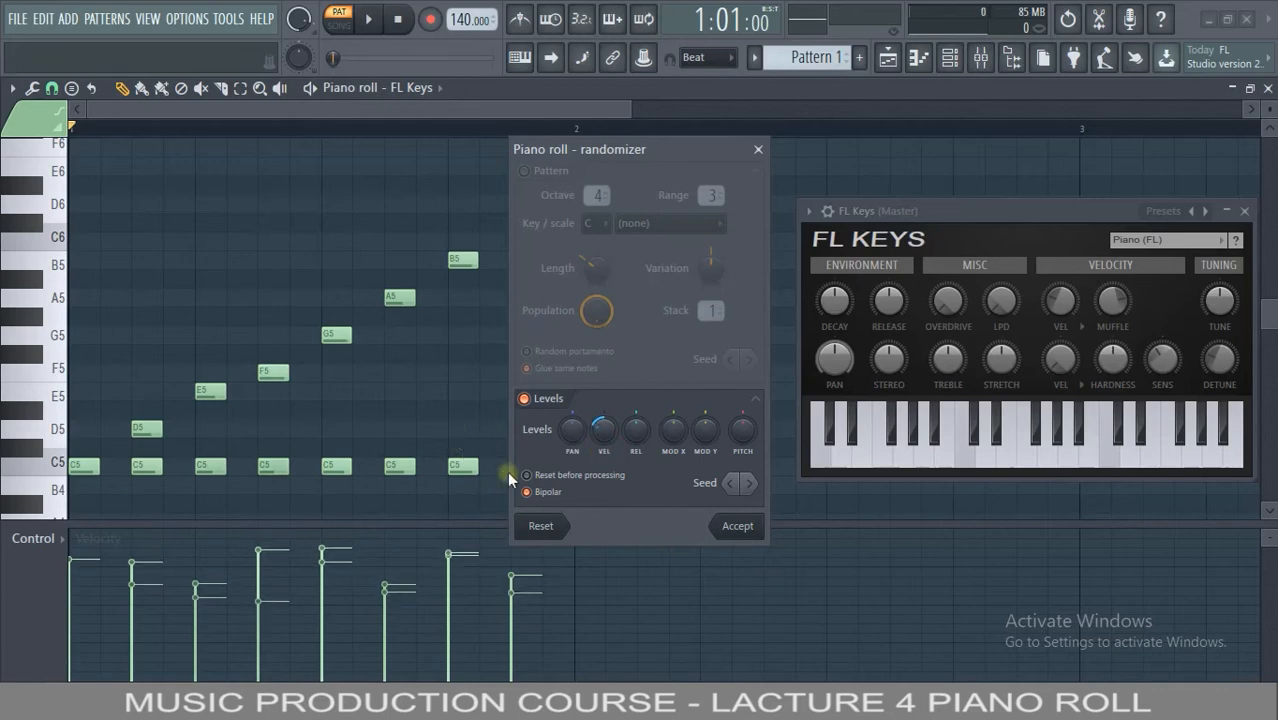
pyautogui.click(759, 528)
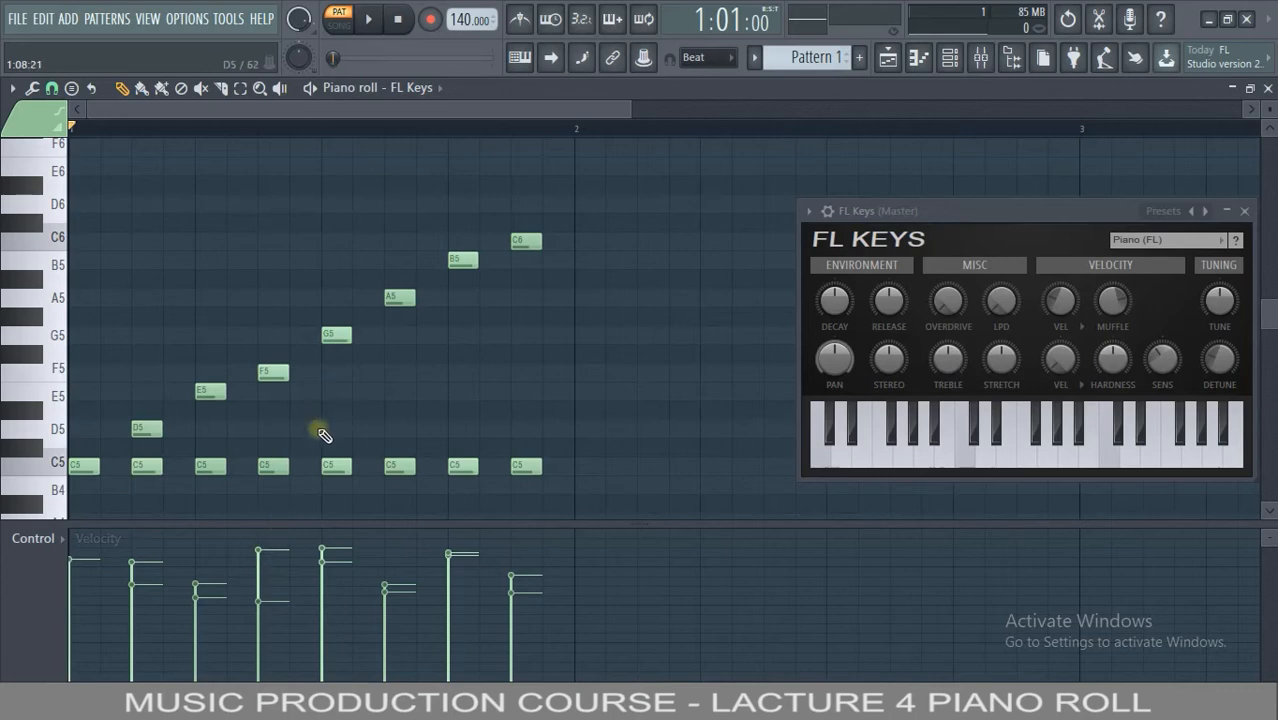
# Select the F5 note, lower its velocity to about 80%, and play the pattern
pyautogui.press('e')
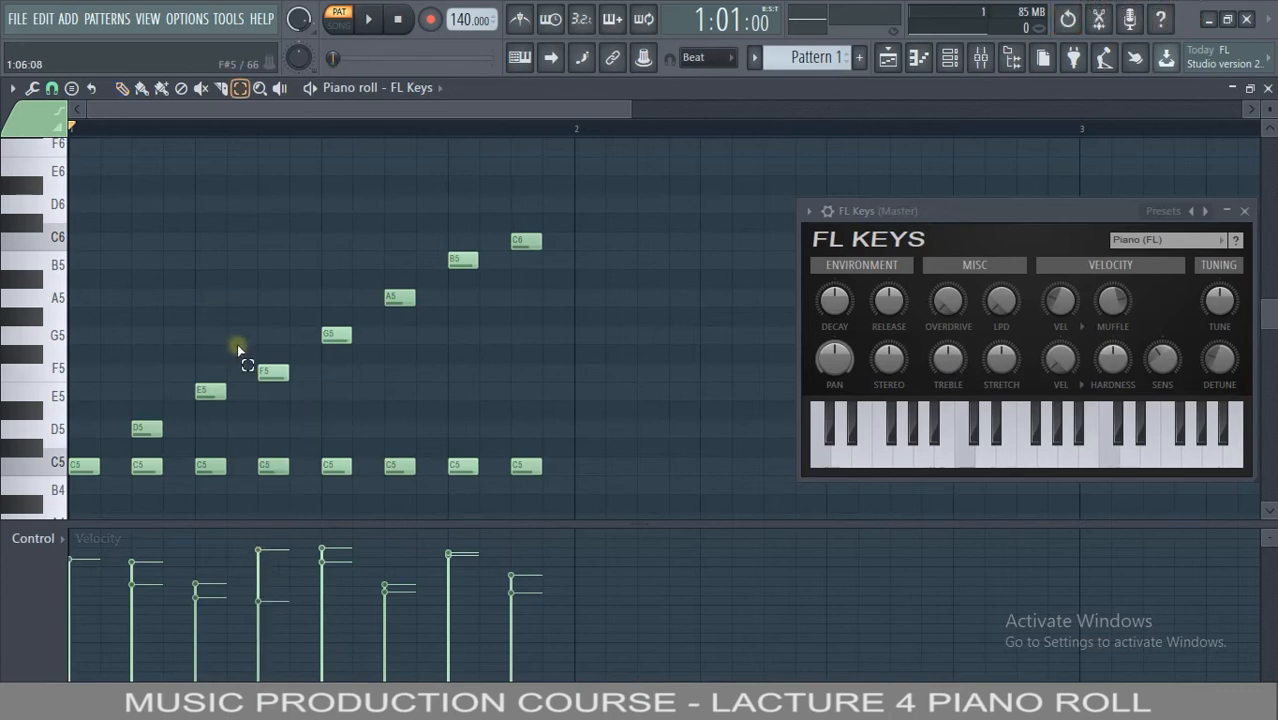
pyautogui.moveTo(238, 348); pyautogui.dragTo(283, 403)
pyautogui.press('p')
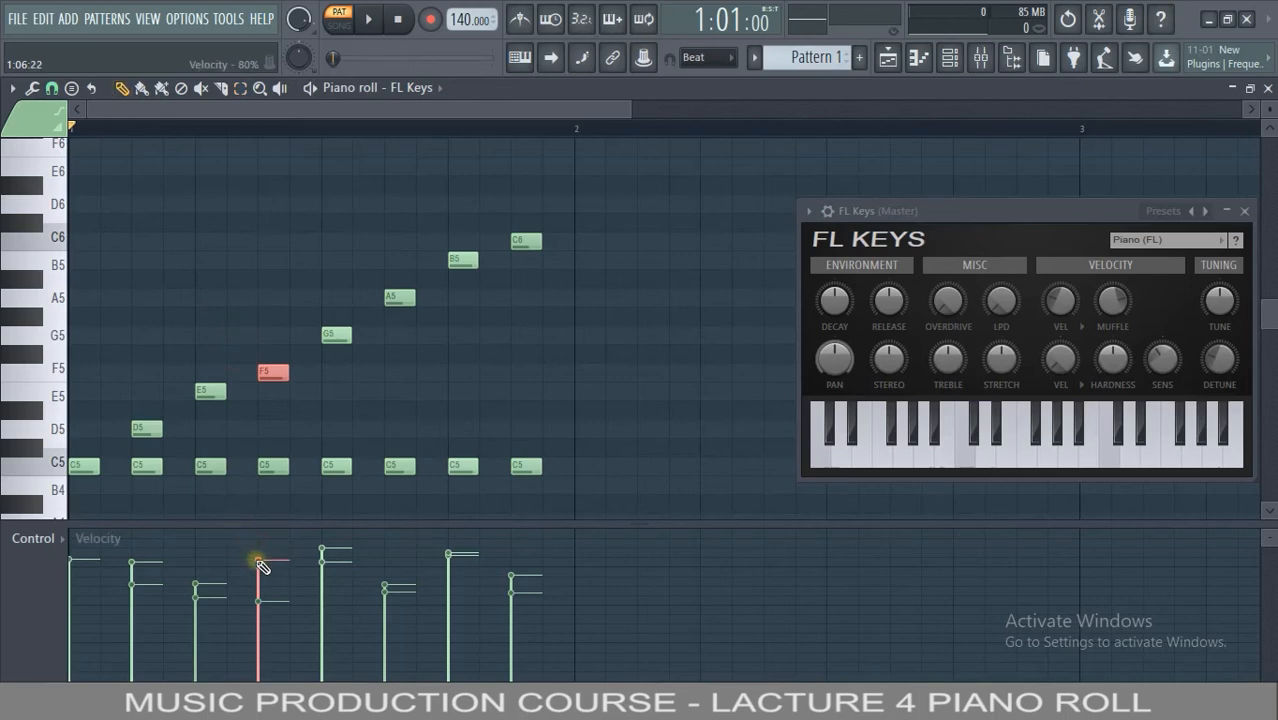
pyautogui.click(294, 410)
pyautogui.rightClick(296, 412)
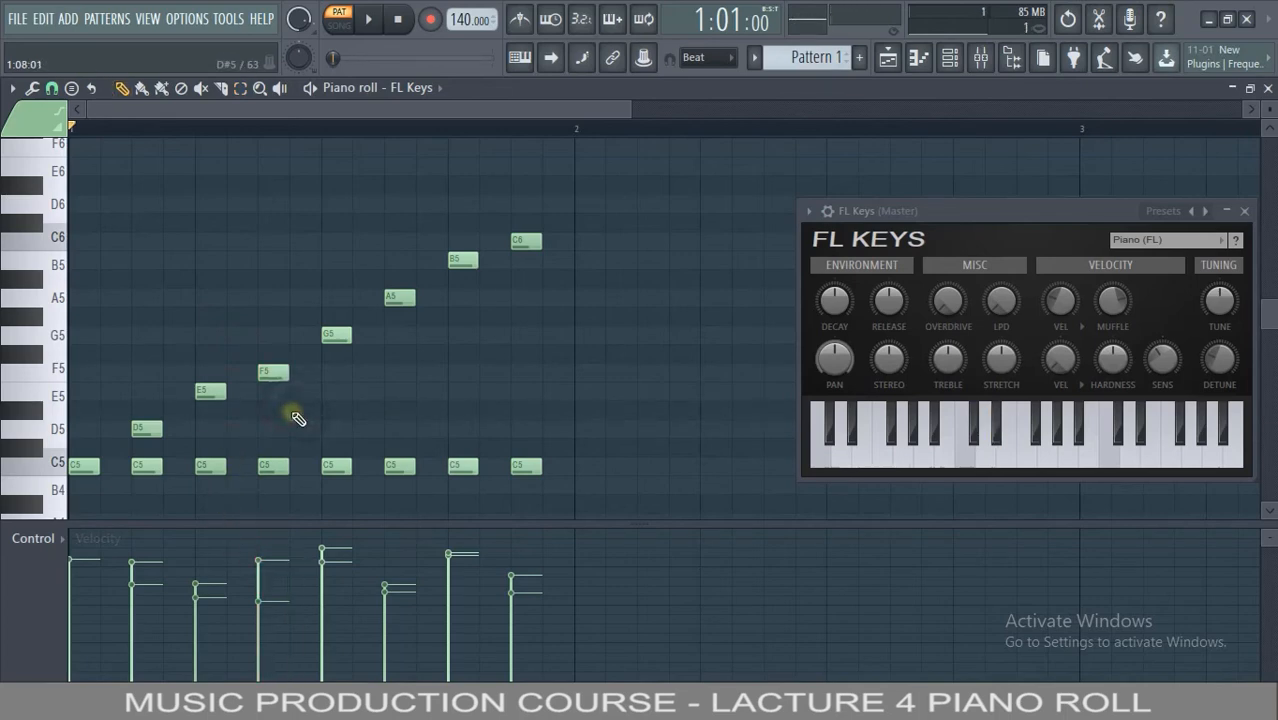
pyautogui.press('space')
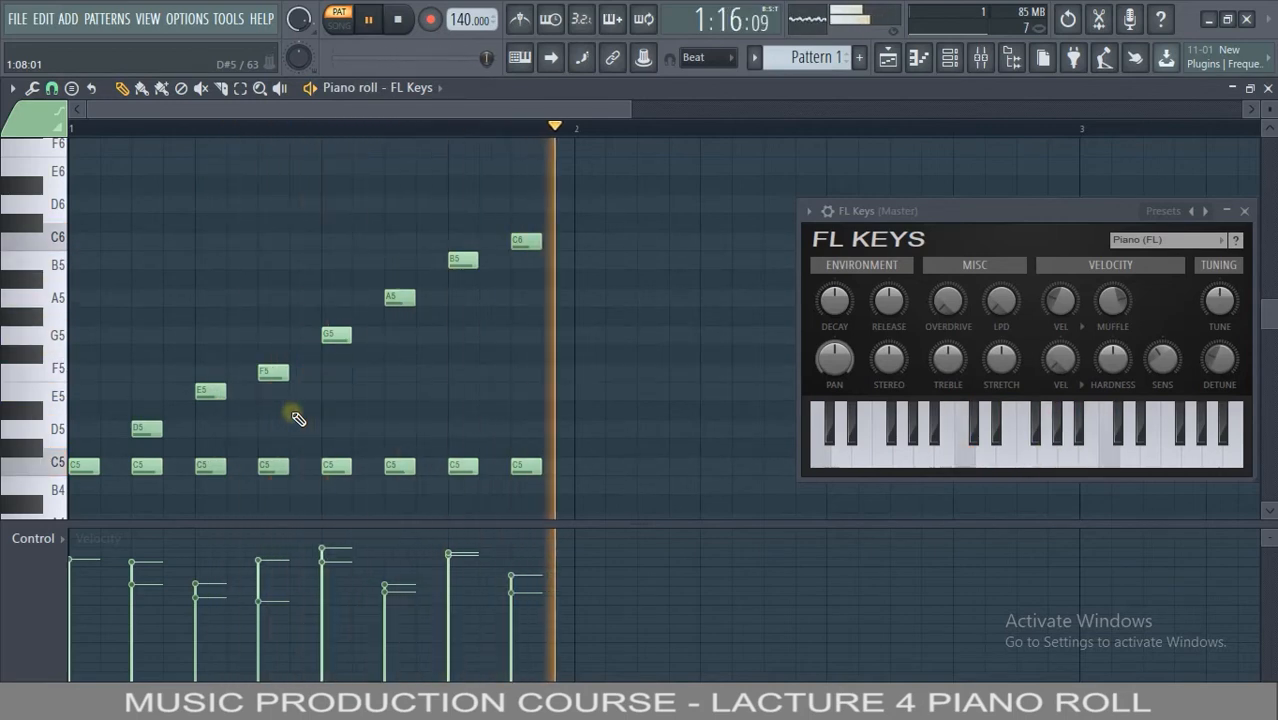
pyautogui.press('space')
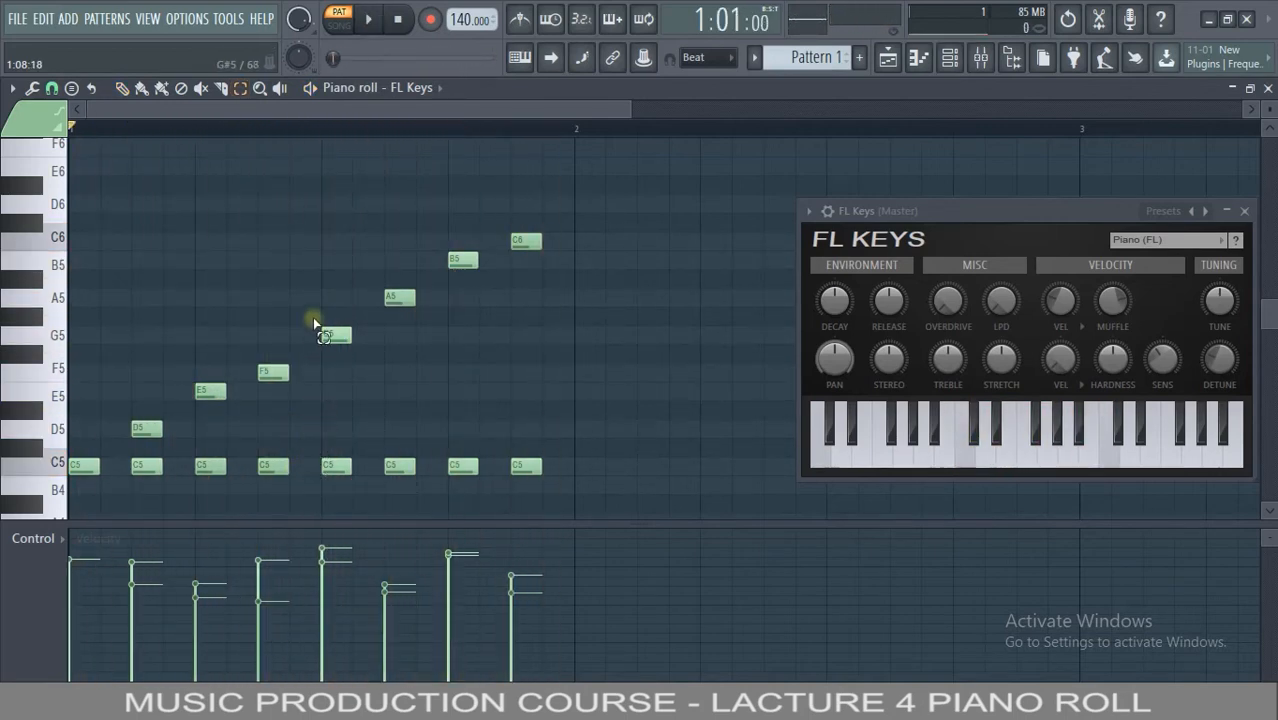
# Lower the G5 note's velocity to about 71%, lower the C5 beneath it further, and play the pattern
pyautogui.moveTo(310, 290); pyautogui.dragTo(354, 365)
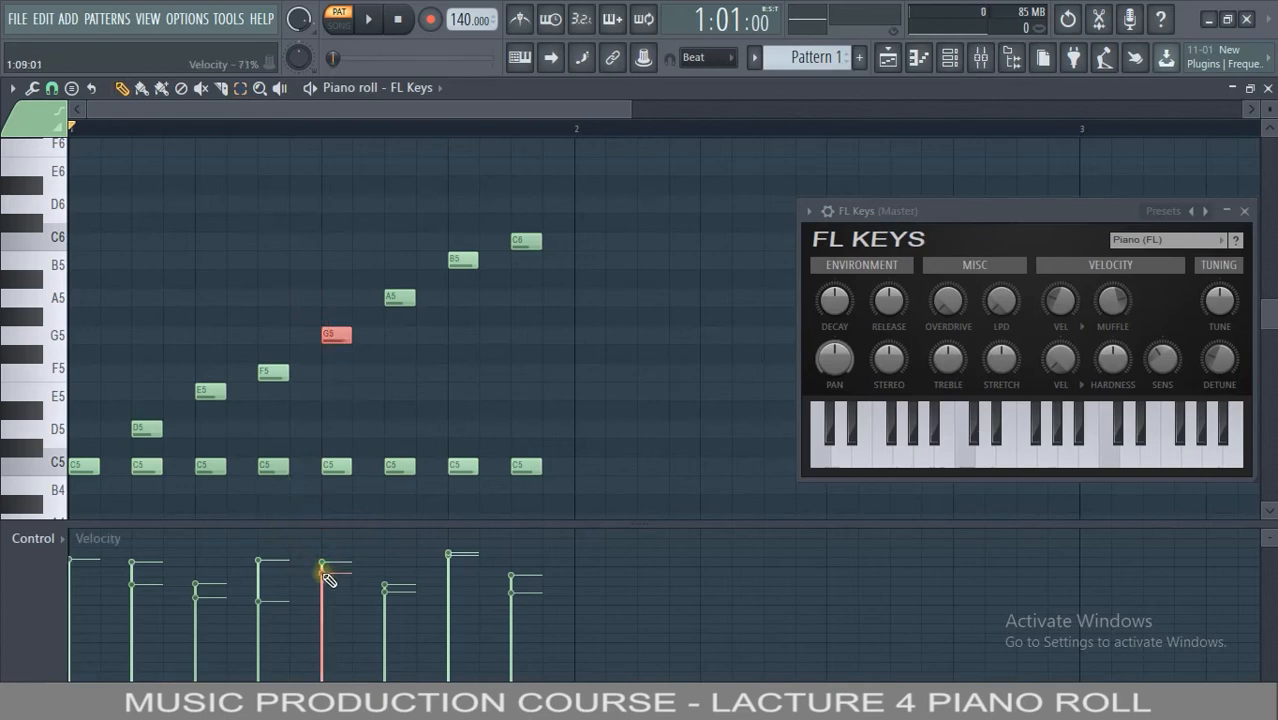
pyautogui.click(330, 437)
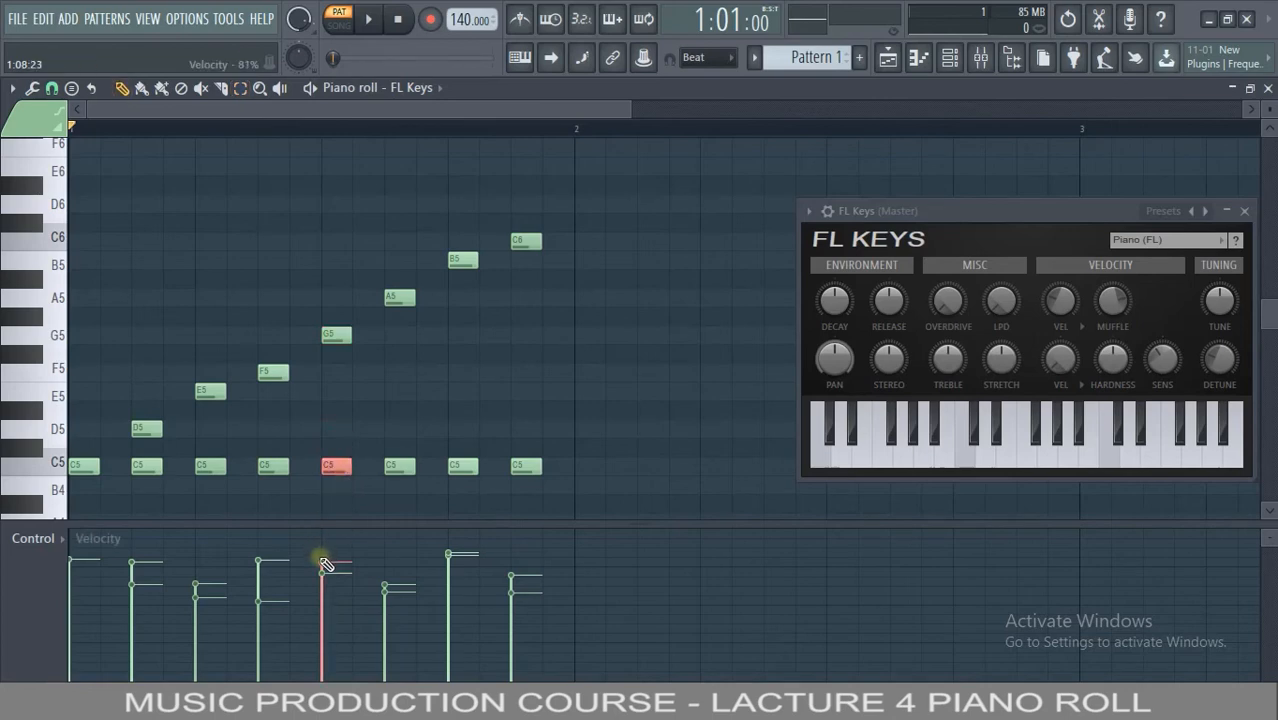
pyautogui.moveTo(325, 568); pyautogui.dragTo(295, 569)
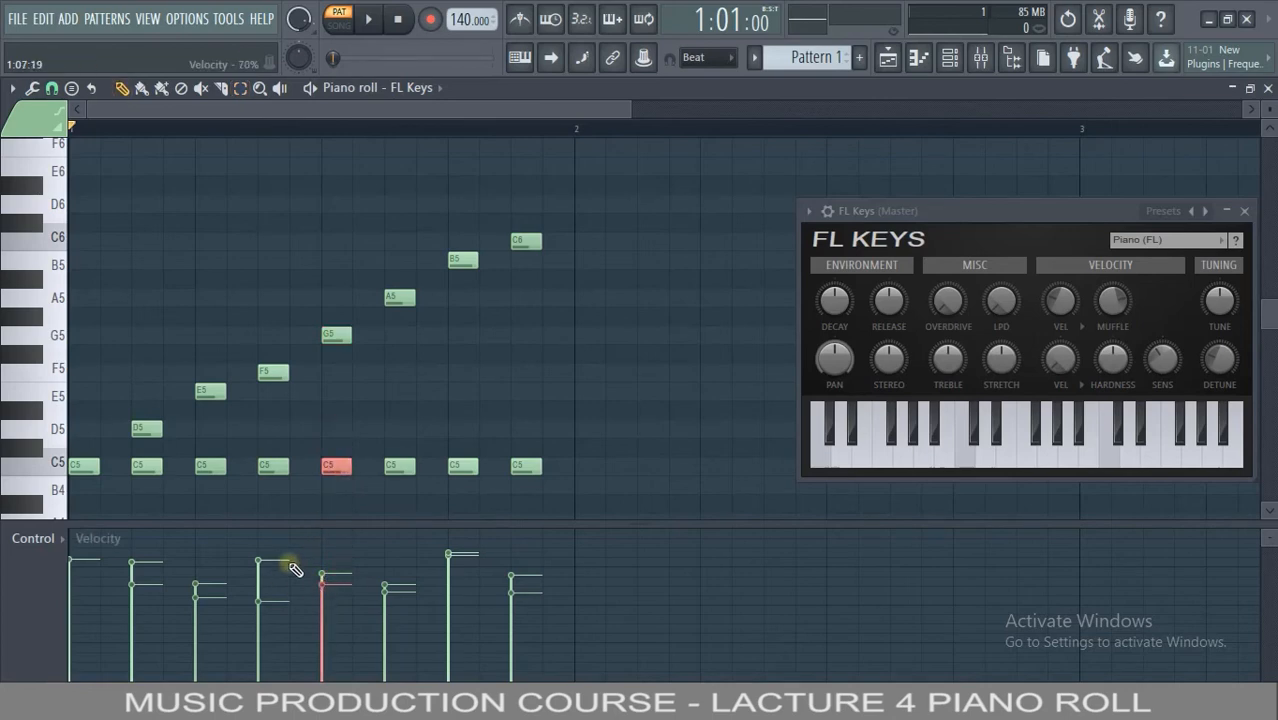
pyautogui.press('space')
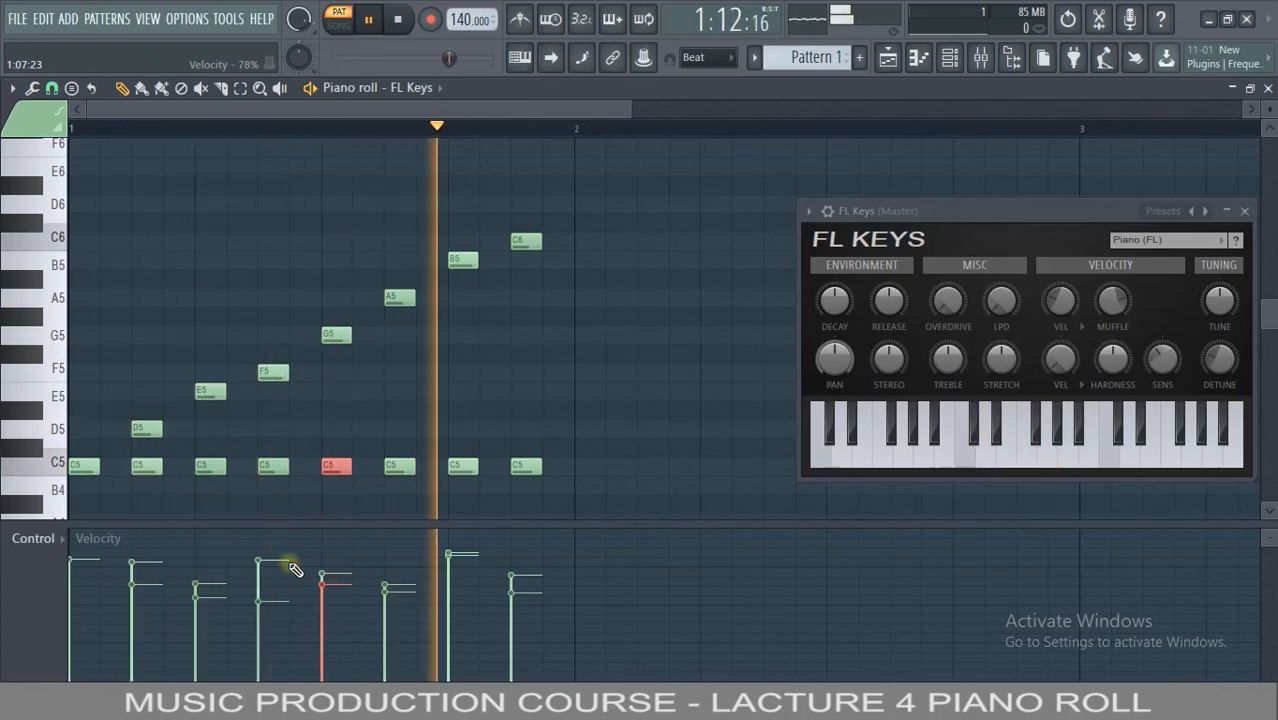
pyautogui.press('space')
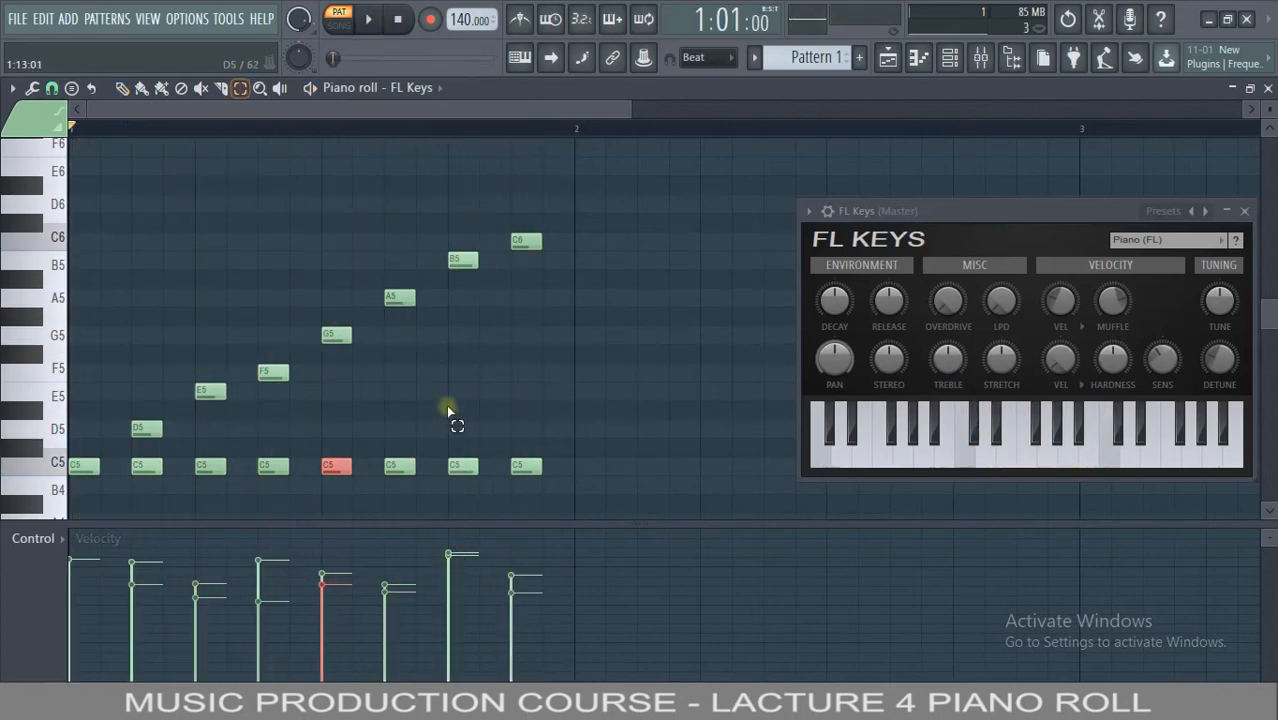
# Lower the velocities of the B5 note and the C5 note beneath it individually, and play the pattern
pyautogui.moveTo(441, 330); pyautogui.dragTo(464, 505)
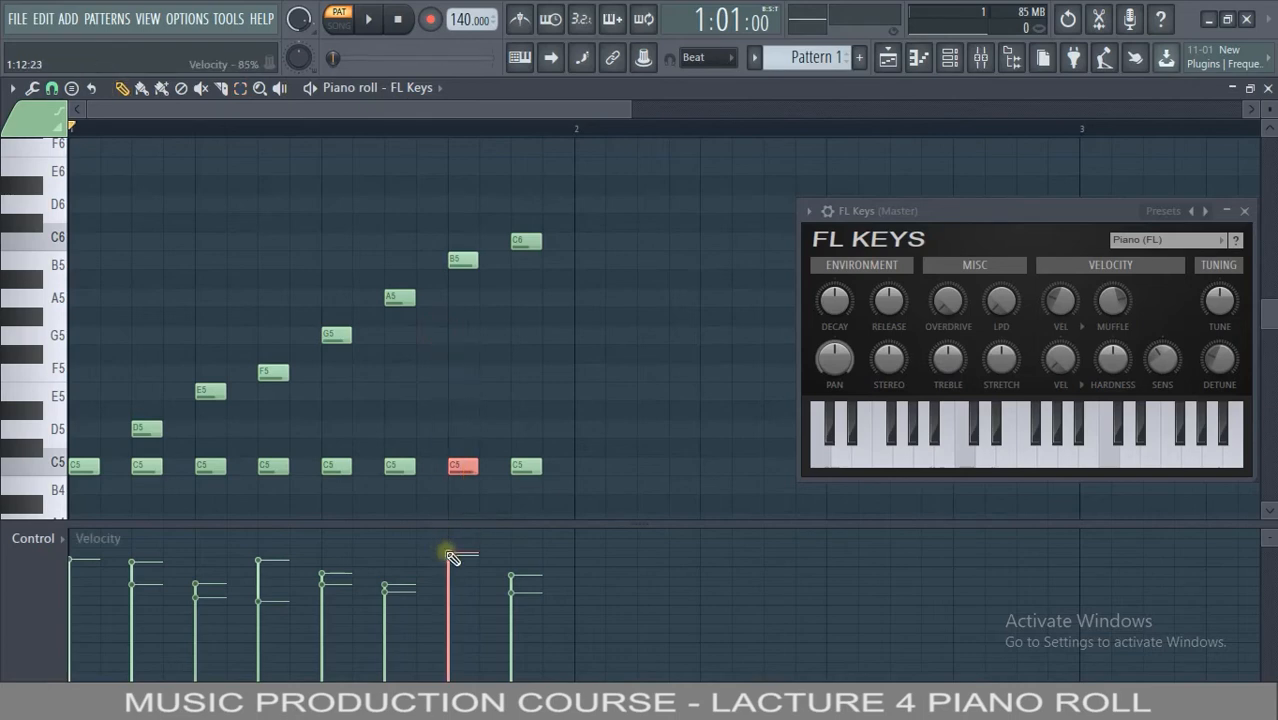
pyautogui.moveTo(448, 553); pyautogui.dragTo(447, 580)
pyautogui.moveTo(446, 222); pyautogui.dragTo(470, 296)
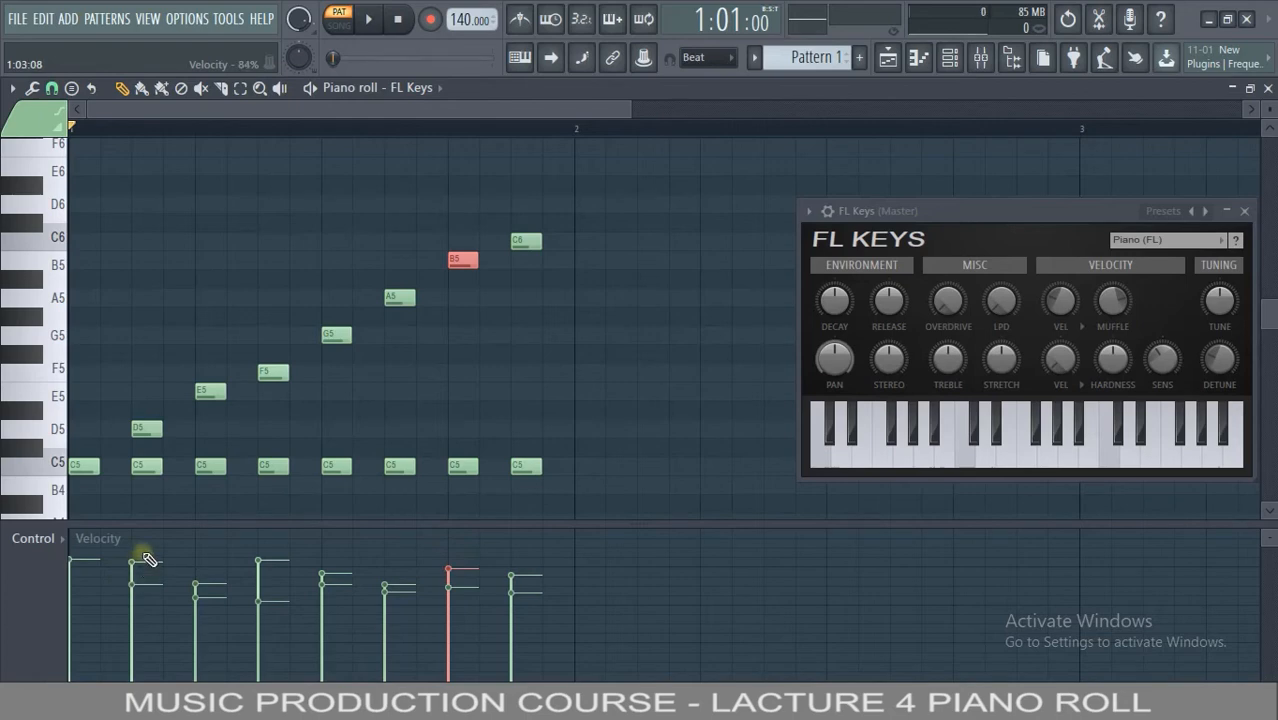
pyautogui.press('space')
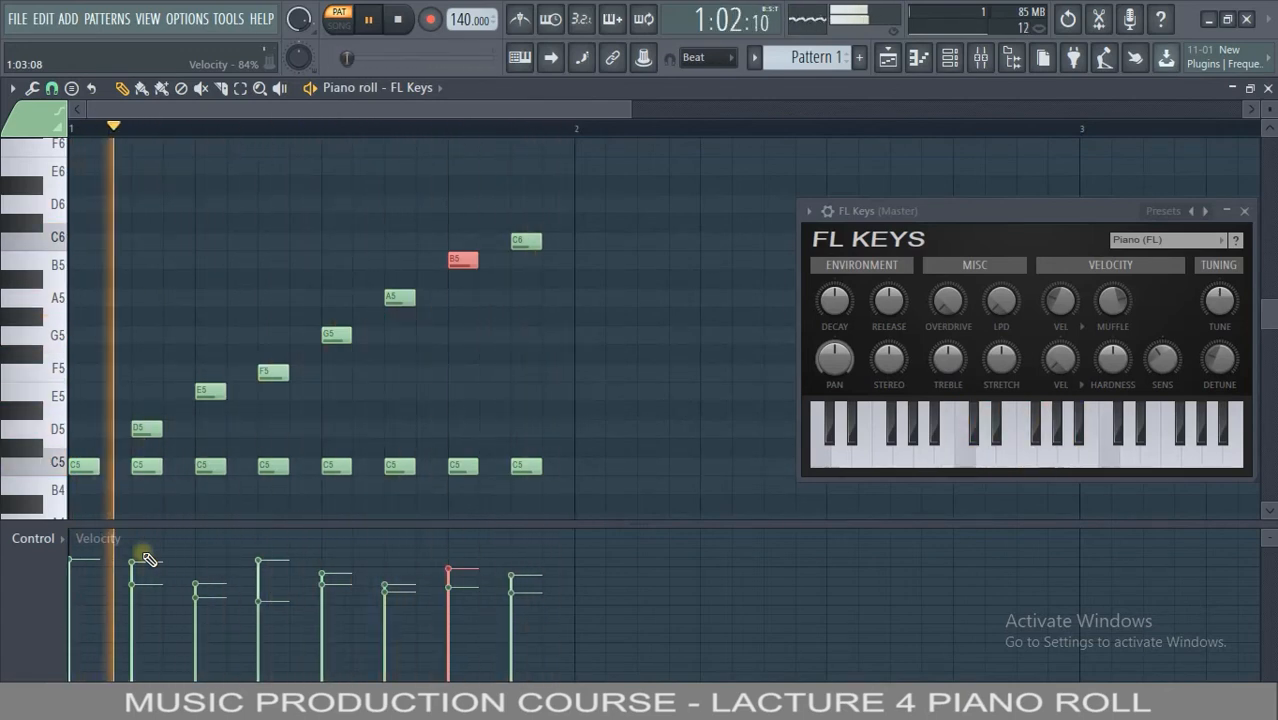
pyautogui.press('space')
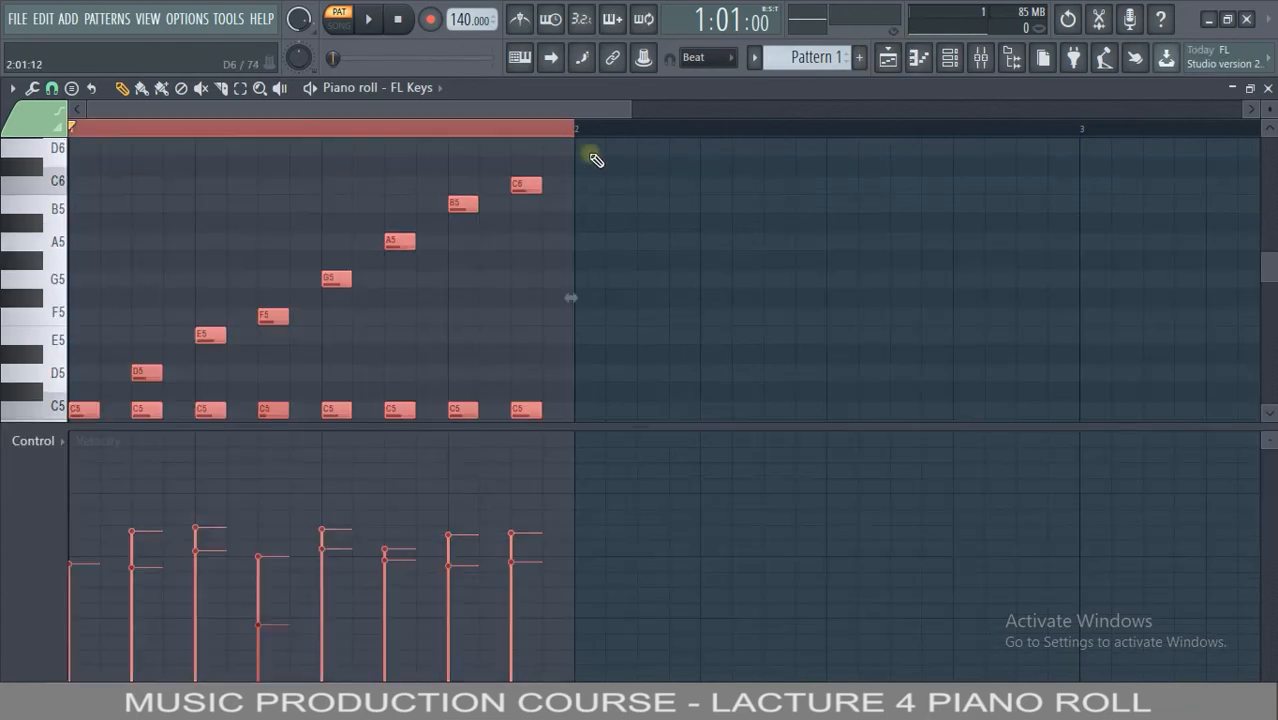
# Delete all notes in the first bar and draw a single C5 note spanning the whole bar
pyautogui.press('Delete')
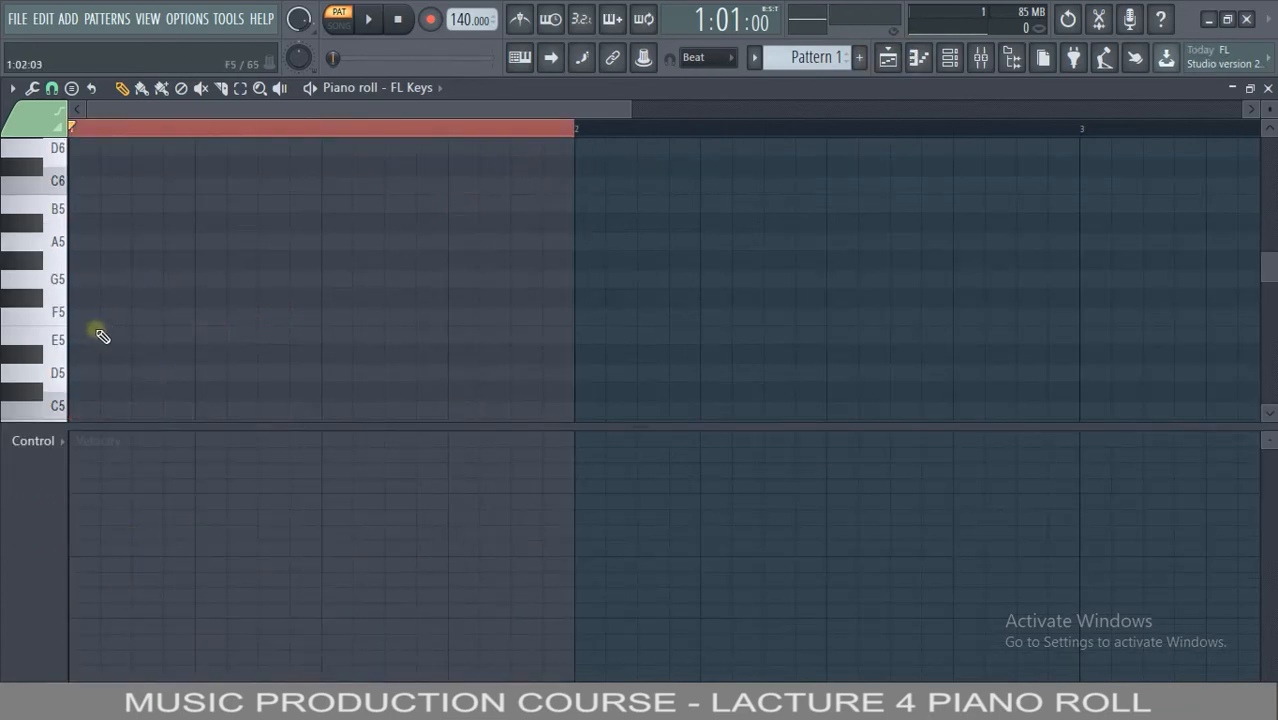
pyautogui.click(78, 406)
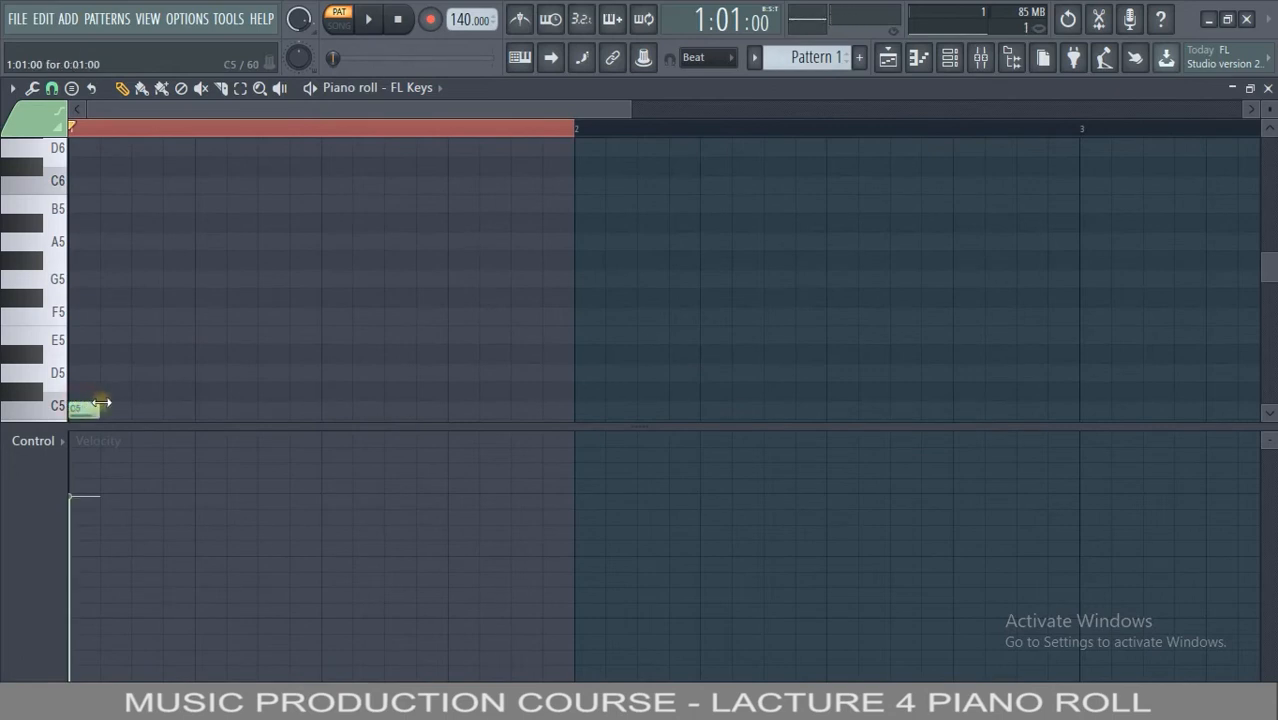
pyautogui.moveTo(100, 405); pyautogui.dragTo(568, 410)
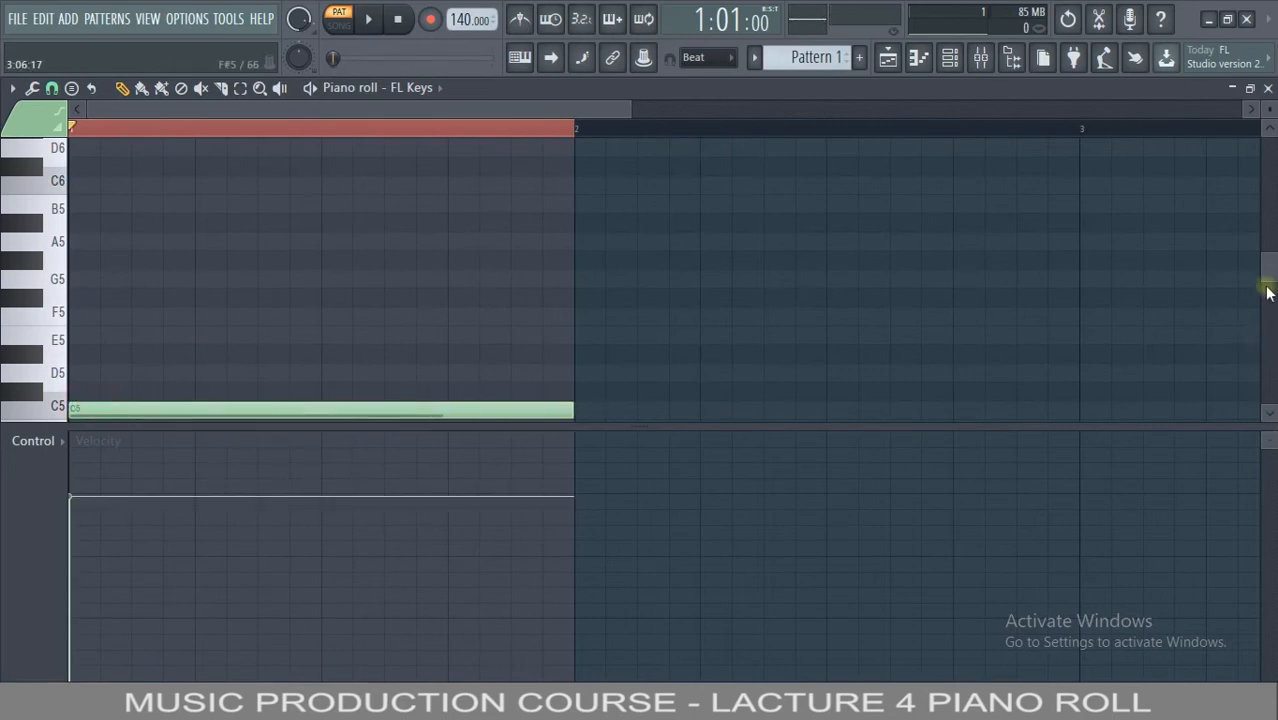
pyautogui.moveTo(1269, 273); pyautogui.dragTo(1268, 278)
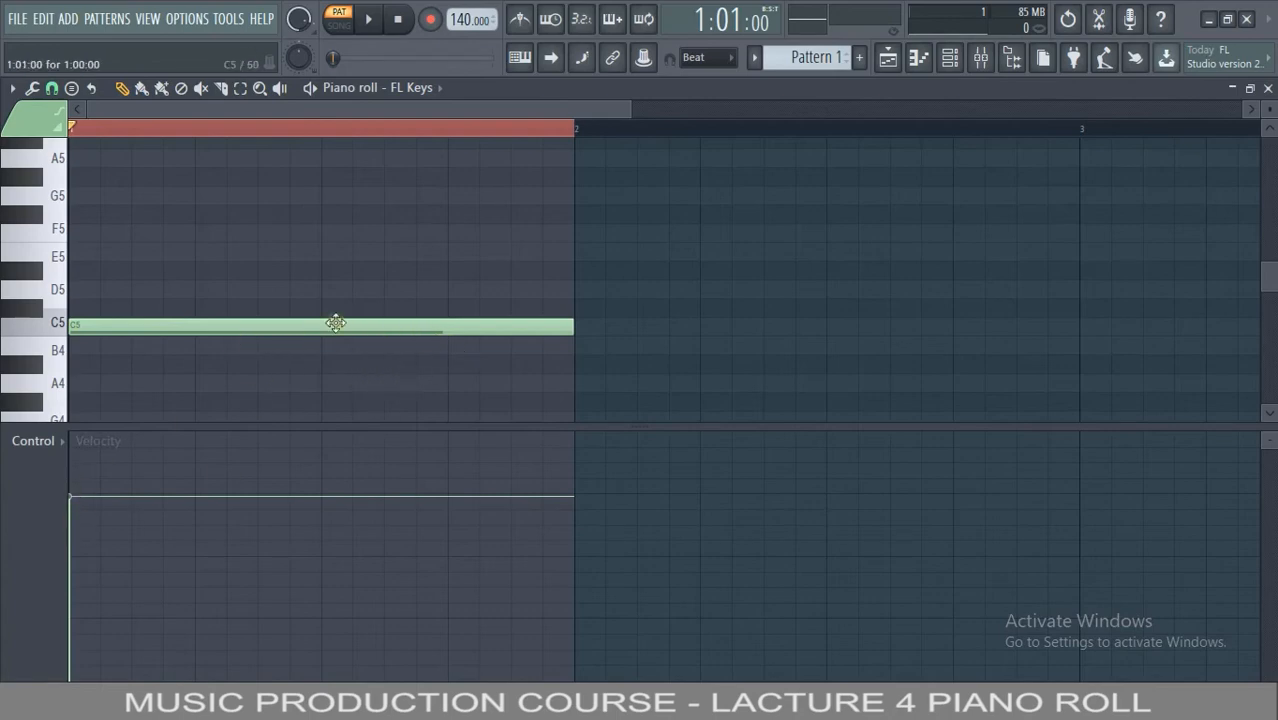
# Try the long C5 note at a low velocity, raise it to 100%, and play it
pyautogui.moveTo(78, 506); pyautogui.dragTo(86, 601)
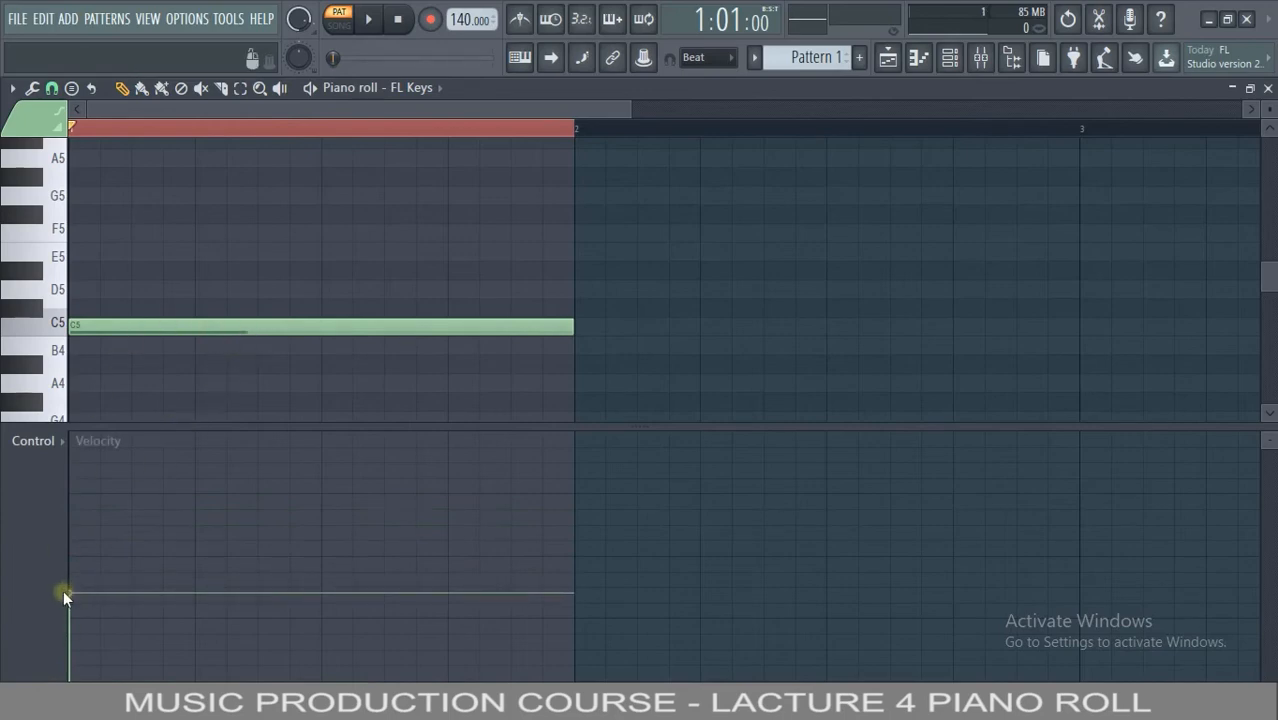
pyautogui.moveTo(73, 595); pyautogui.dragTo(94, 440)
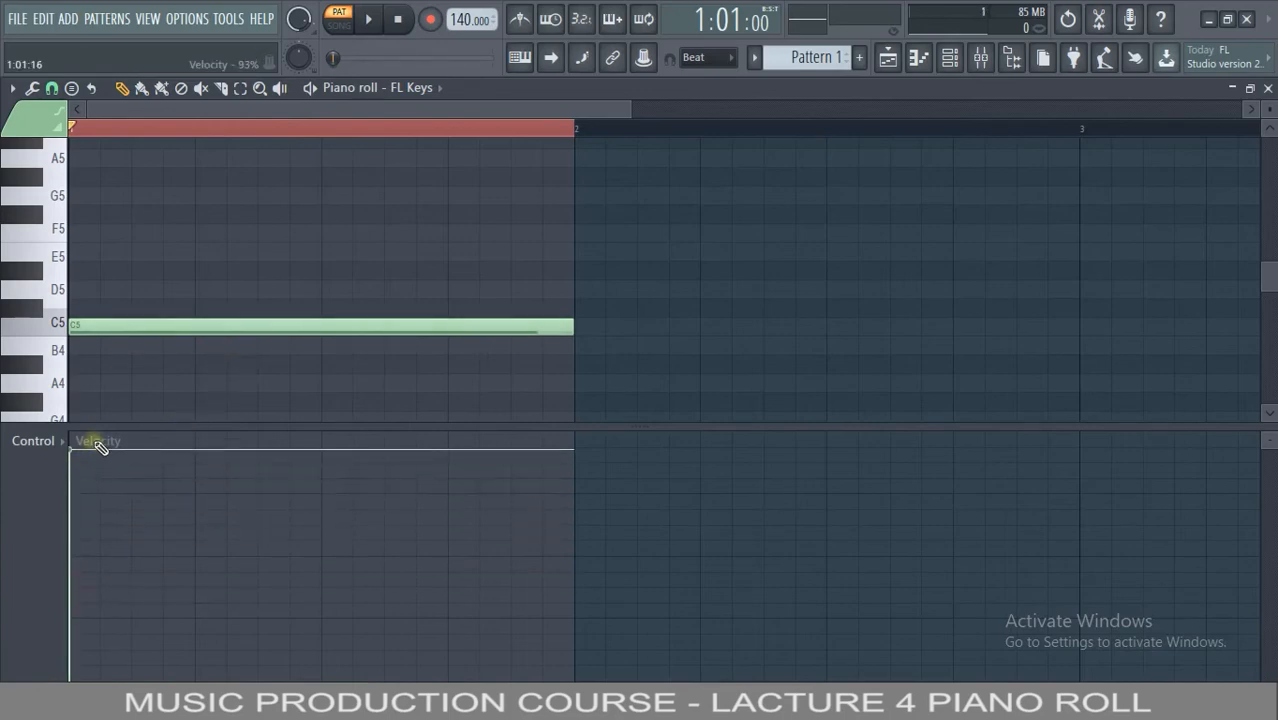
pyautogui.press('space')
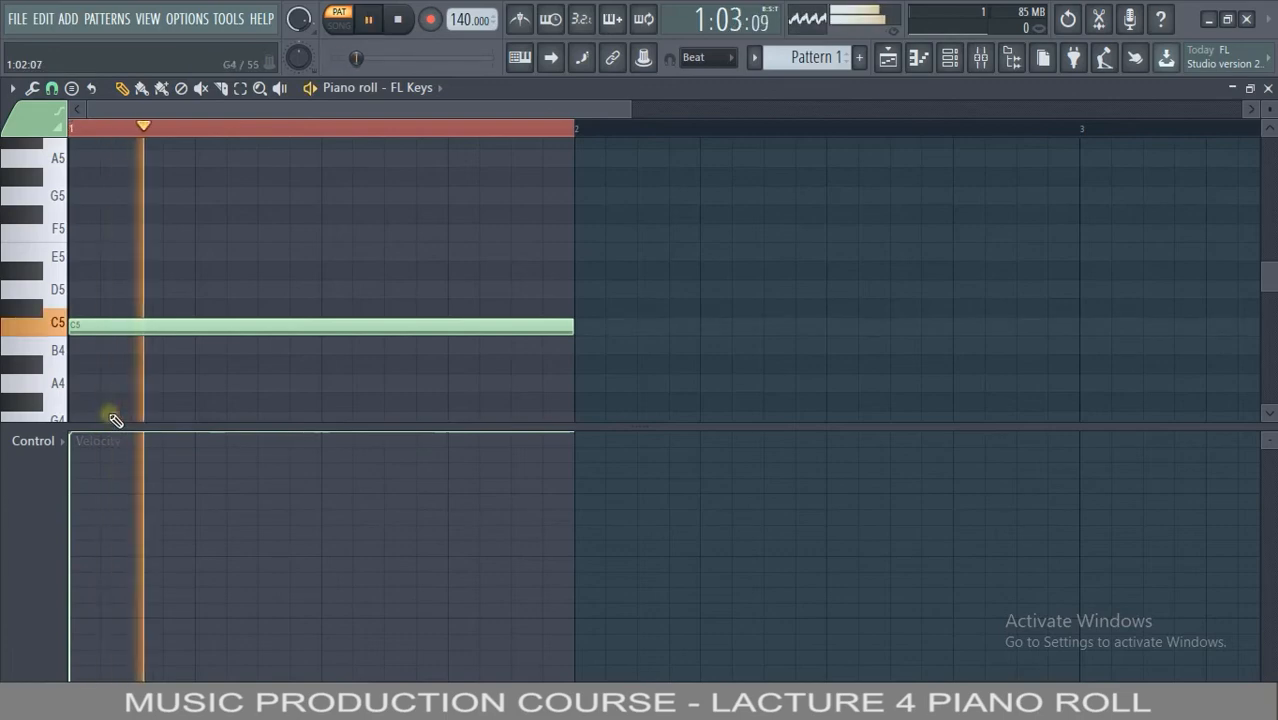
pyautogui.press('space')
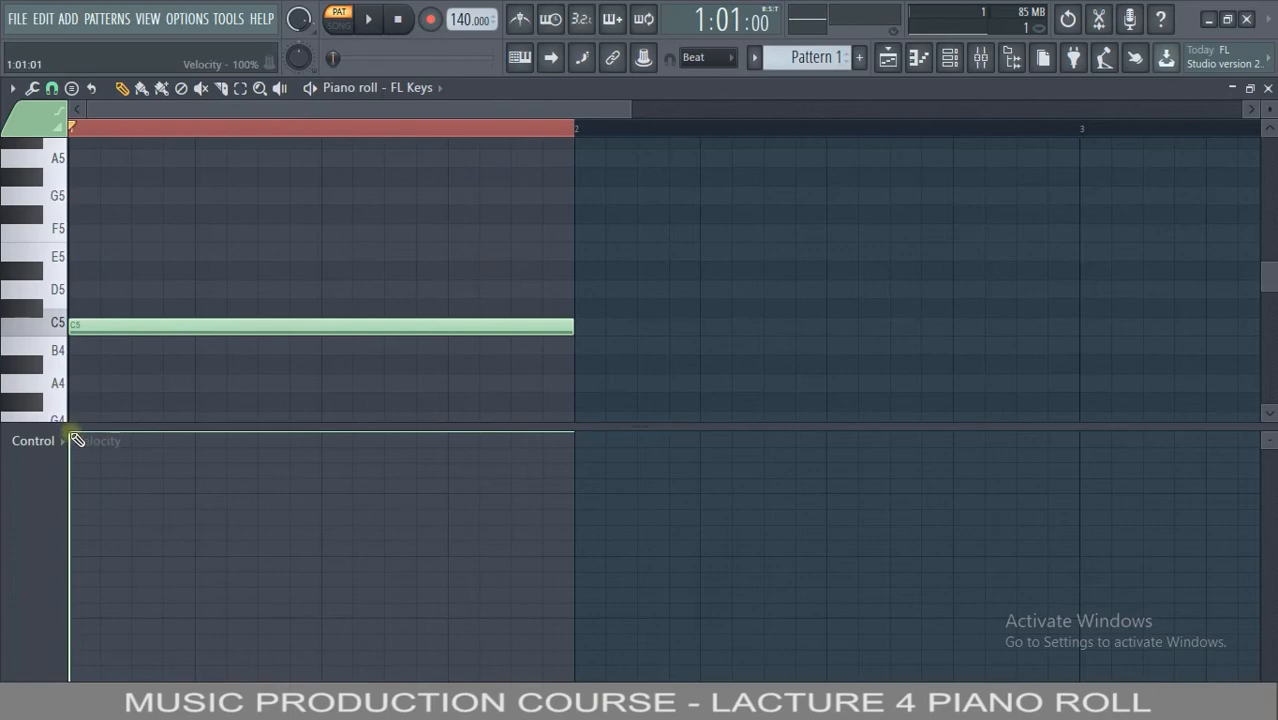
# Play the long C5 note at 25% velocity, and raise its velocity to about three quarters of the range
pyautogui.moveTo(75, 438); pyautogui.dragTo(78, 621)
pyautogui.press('space')
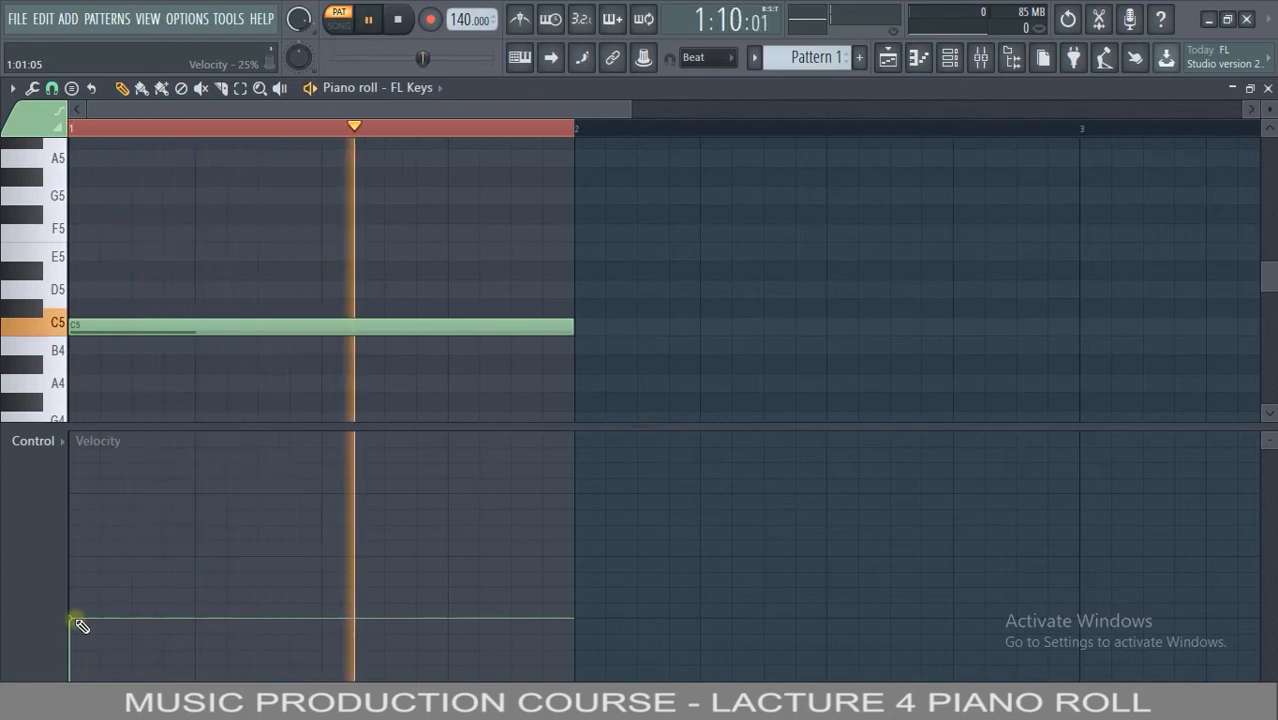
pyautogui.press('space')
pyautogui.moveTo(77, 620); pyautogui.dragTo(117, 499)
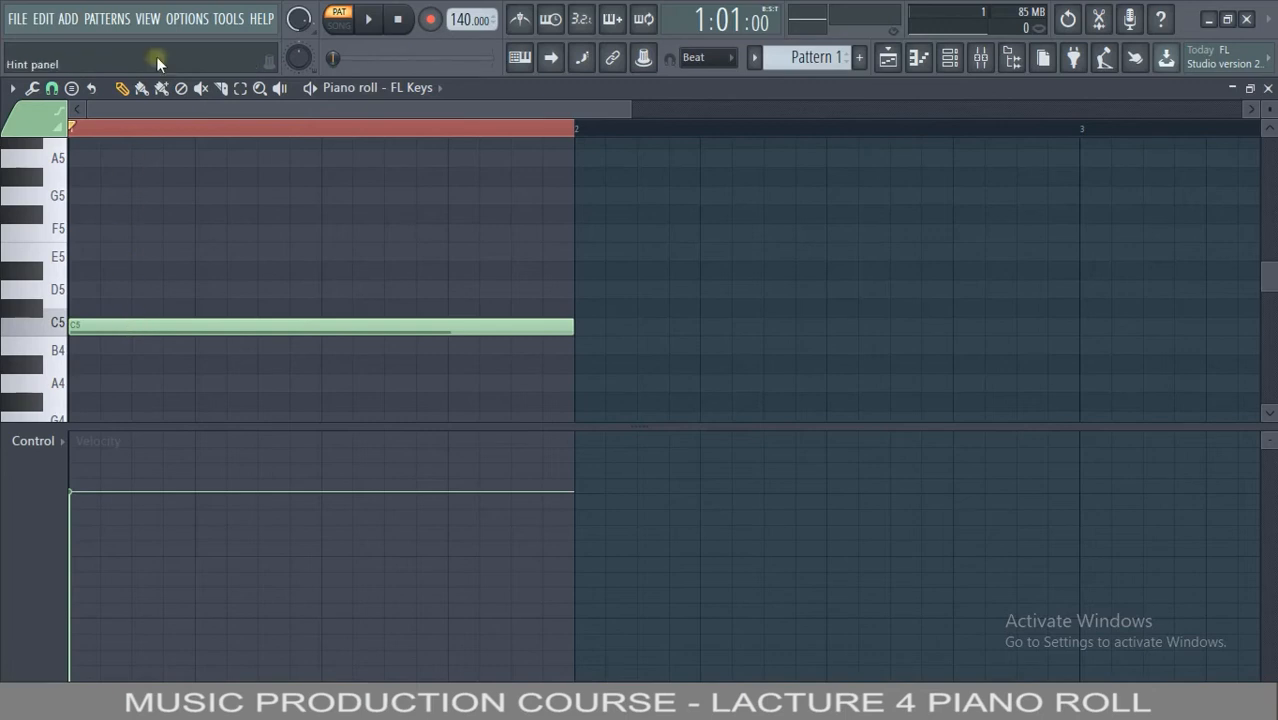
# Slice the long C5 note at the fourth beat and at the third beat, deleting the piece after each cut
pyautogui.click(231, 95)
pyautogui.moveTo(450, 295); pyautogui.dragTo(458, 385)
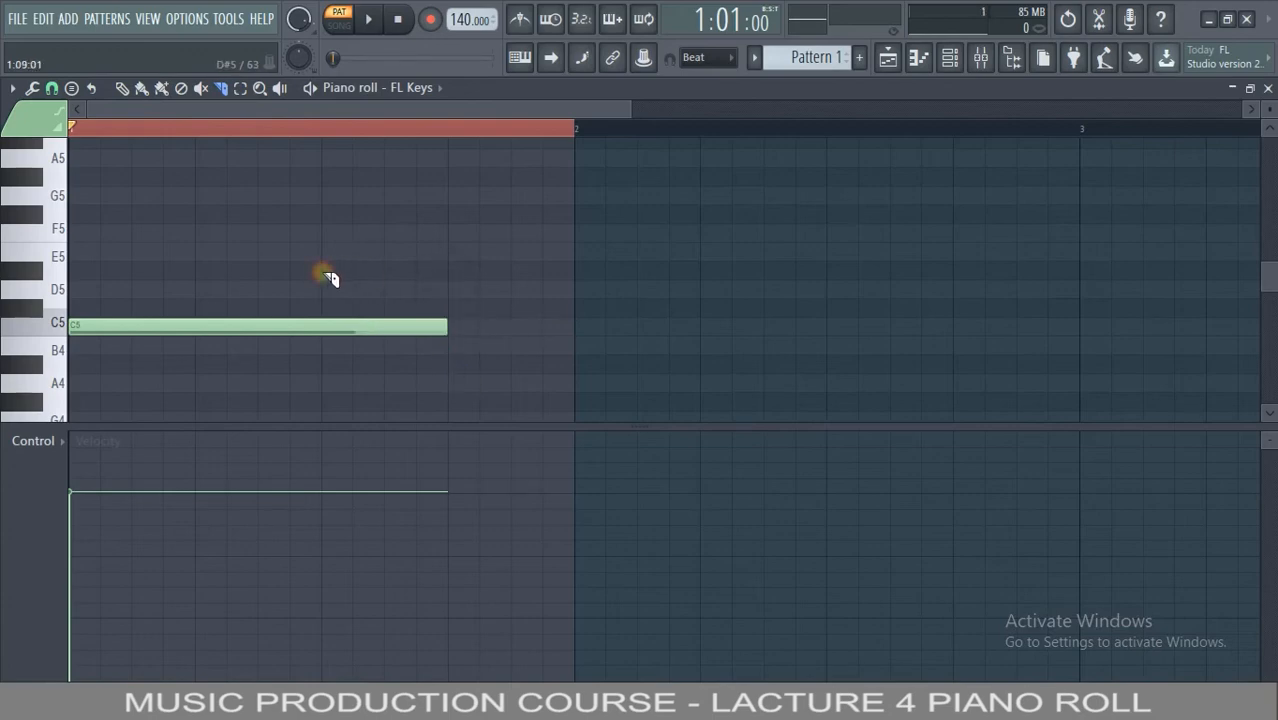
pyautogui.moveTo(330, 278); pyautogui.dragTo(335, 370)
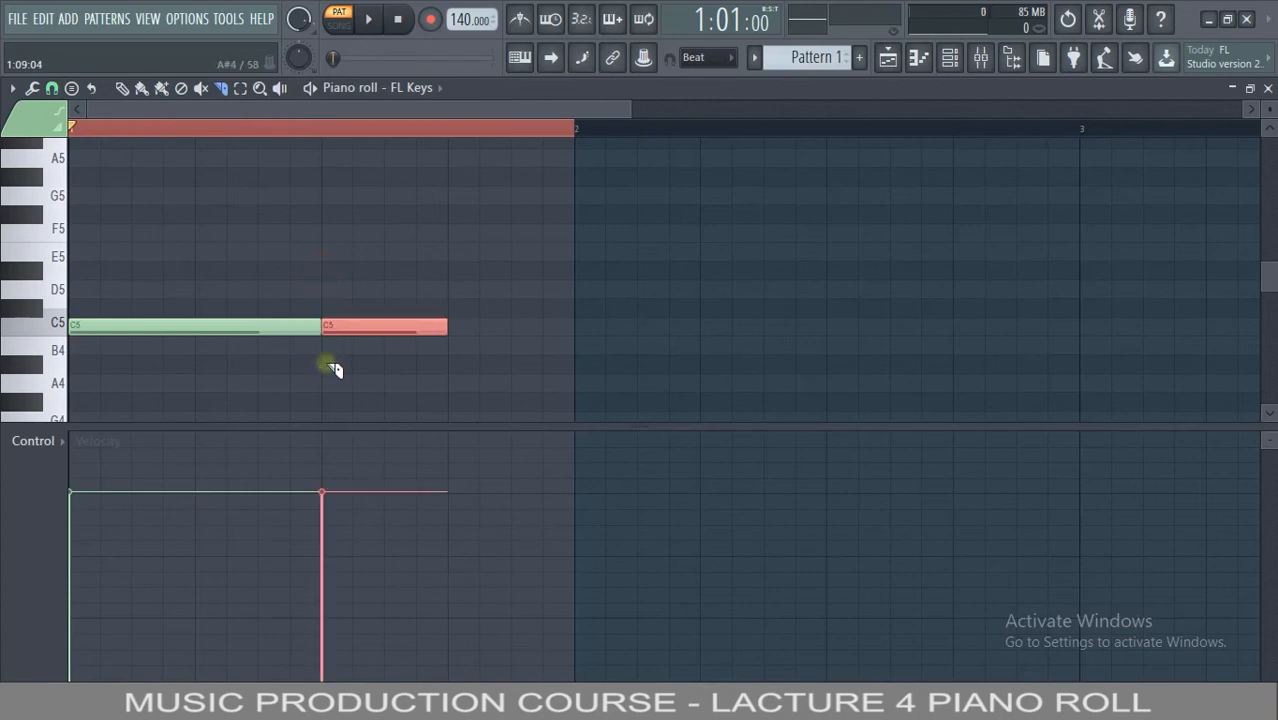
pyautogui.press('p')
pyautogui.moveTo(348, 326)
pyautogui.mouseDown()
pyautogui.moveTo(371, 243)
pyautogui.moveTo(366, 343)
pyautogui.moveTo(368, 317)
pyautogui.mouseUp()
pyautogui.rightClick(363, 323)
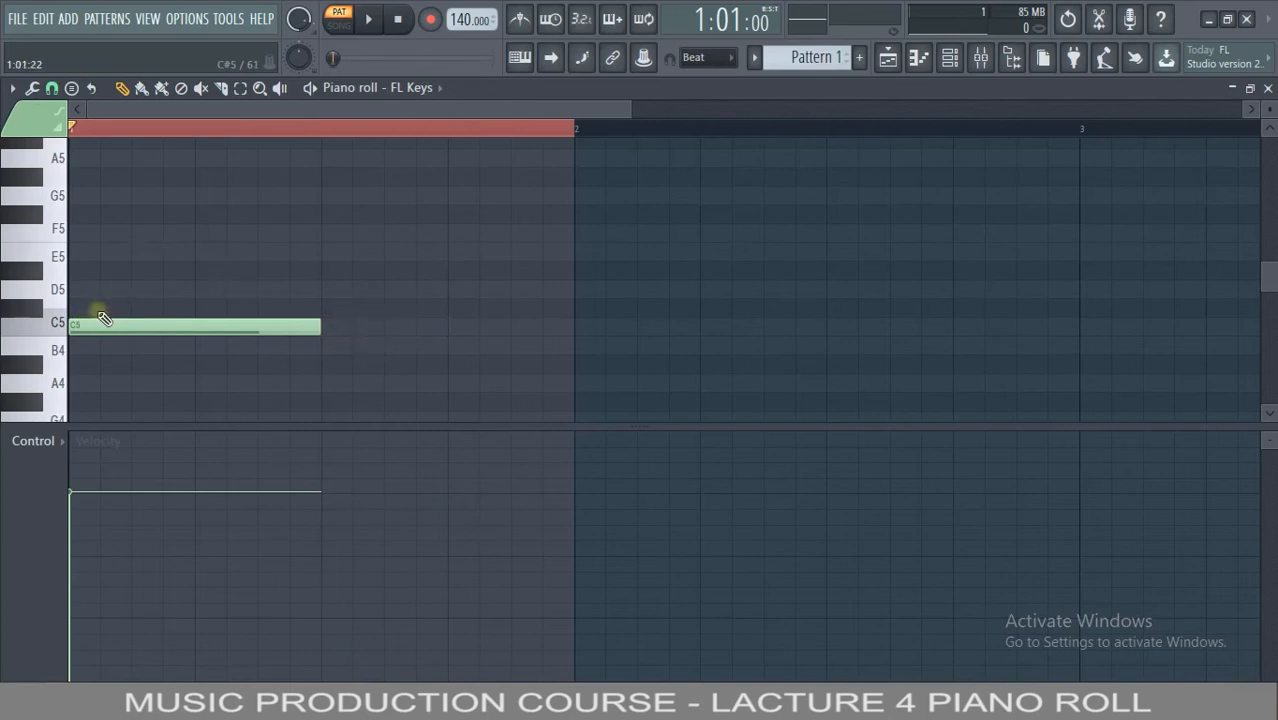
# Slice the two-beat C5 note at each sixteenth step through the second beat, and delete the remaining long piece
pyautogui.press('c')
pyautogui.moveTo(100, 314); pyautogui.dragTo(144, 357)
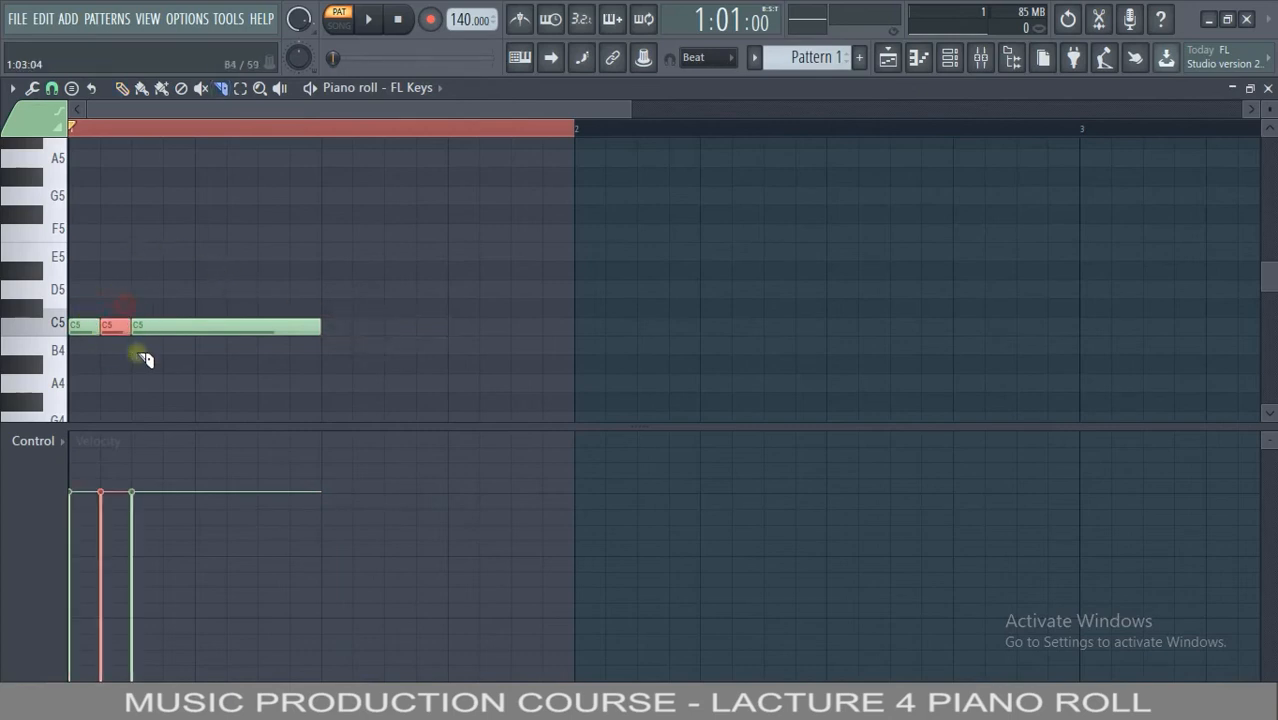
pyautogui.moveTo(163, 303); pyautogui.dragTo(171, 359)
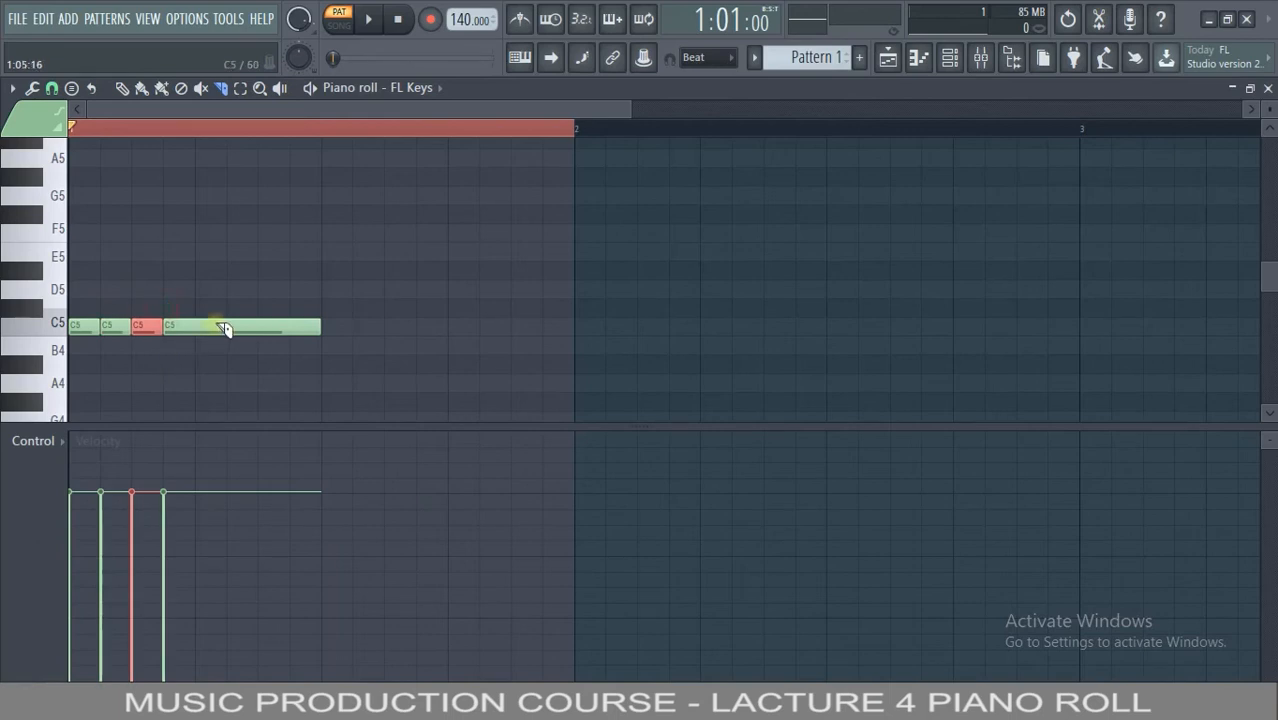
pyautogui.moveTo(197, 314); pyautogui.dragTo(205, 353)
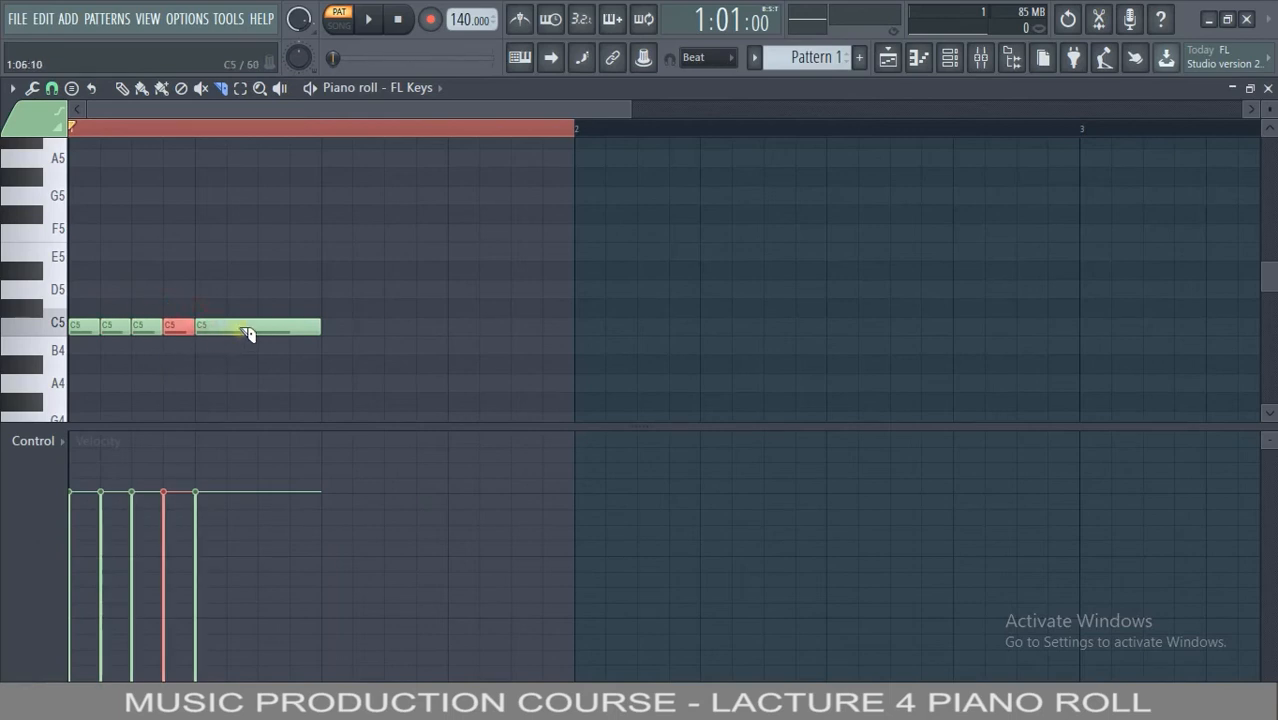
pyautogui.rightClick(246, 325)
pyautogui.press('p')
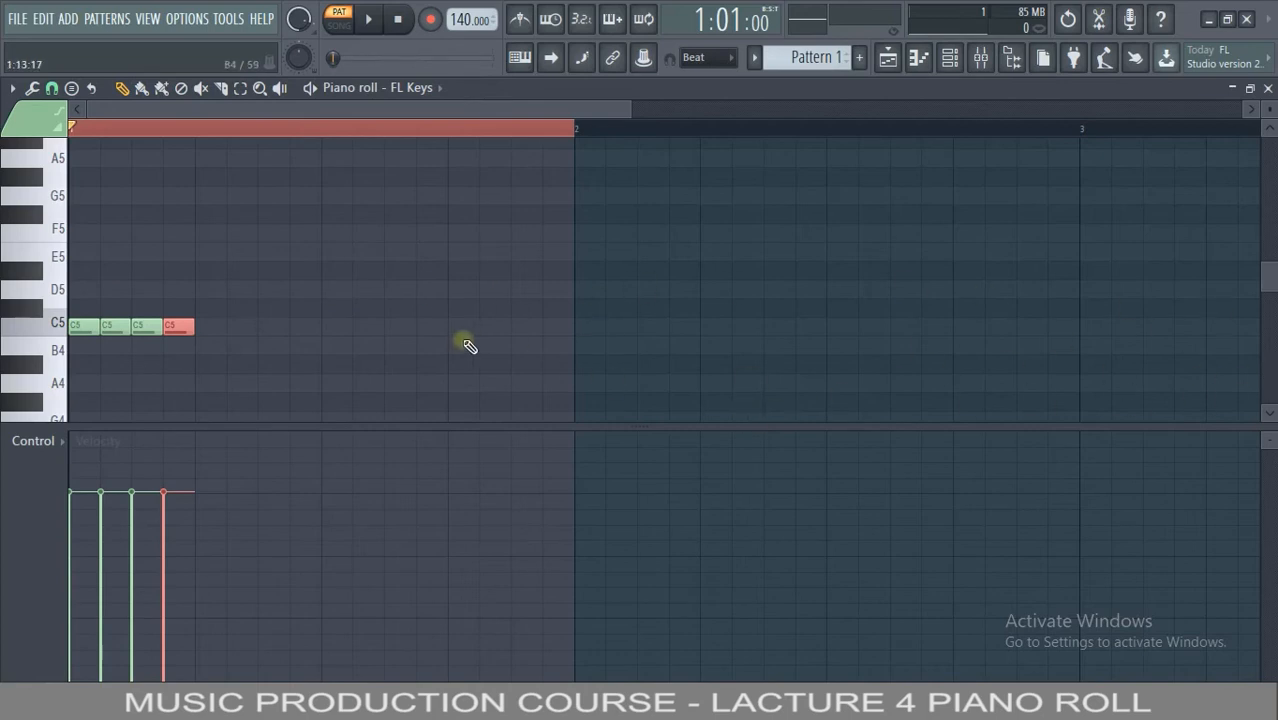
# Undo the recent slices and the deletion on the C5 note
pyautogui.hotkey('ctrl', 'z')
pyautogui.hotkey('ctrl', 'z')
pyautogui.hotkey('ctrl', 'z')
pyautogui.hotkey('ctrl', 'z')
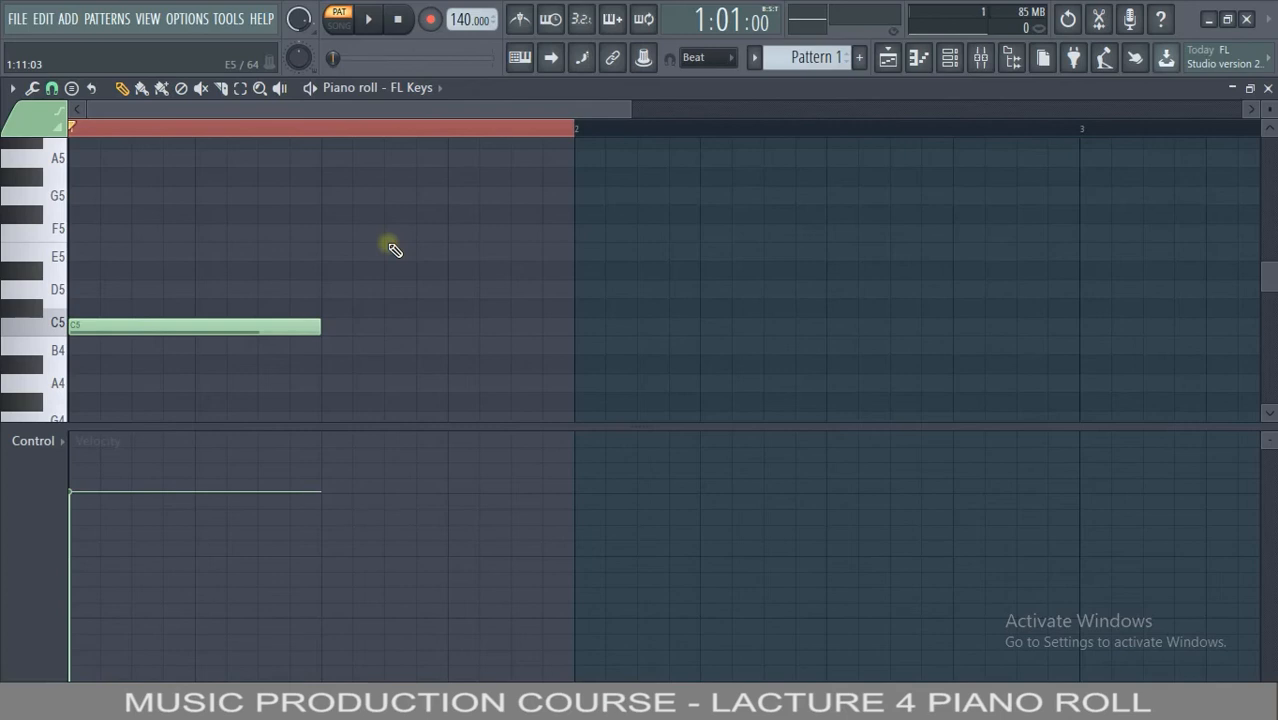
# Chop the two-beat C5 note into sixteenth-step notes with the chopper's Default pattern
pyautogui.hotkey('alt', 'u')
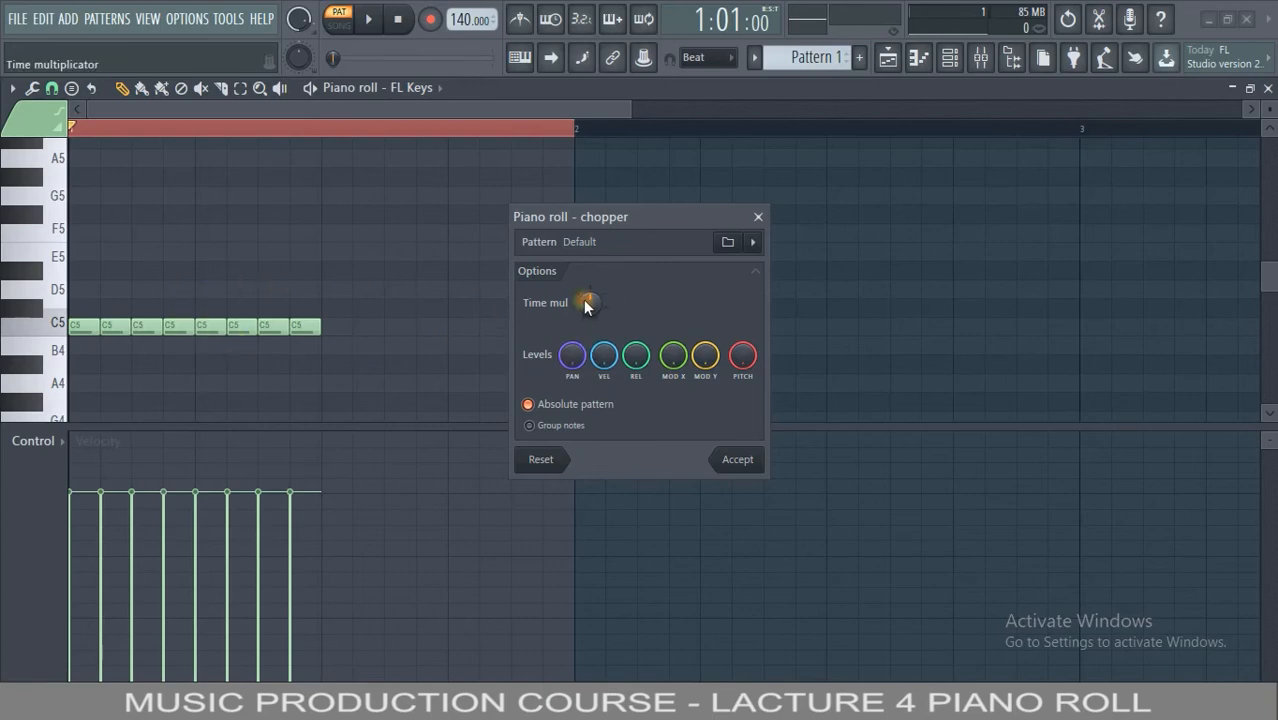
pyautogui.moveTo(583, 299); pyautogui.dragTo(572, 354)
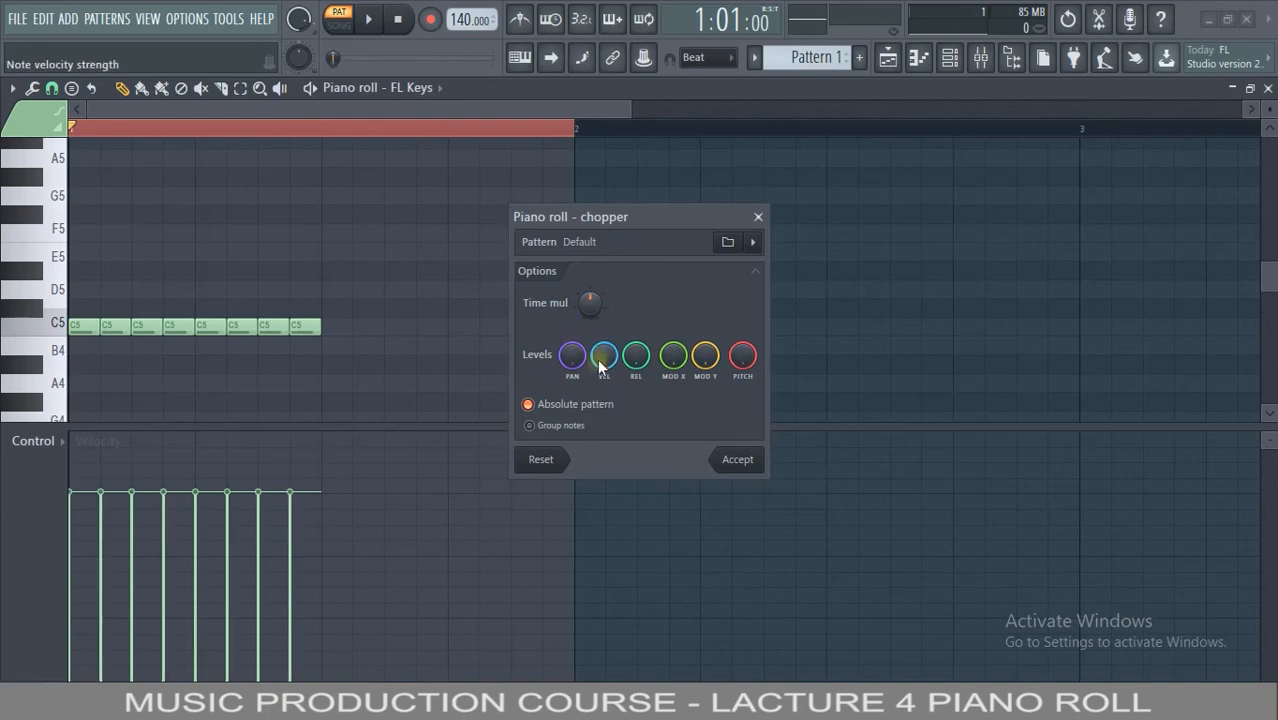
pyautogui.press('Return')
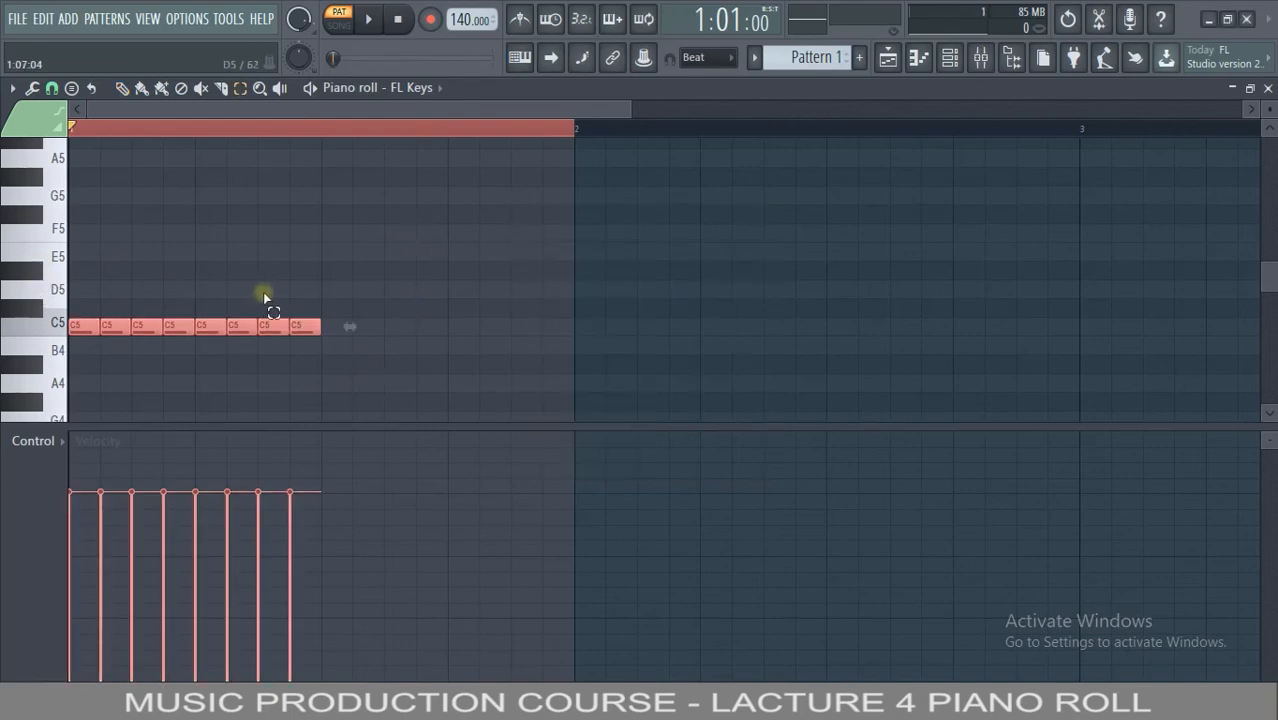
# Try other time multiplier settings in the chopper on the already chopped C5 notes, dismissing it each time
pyautogui.hotkey('alt', 'u')
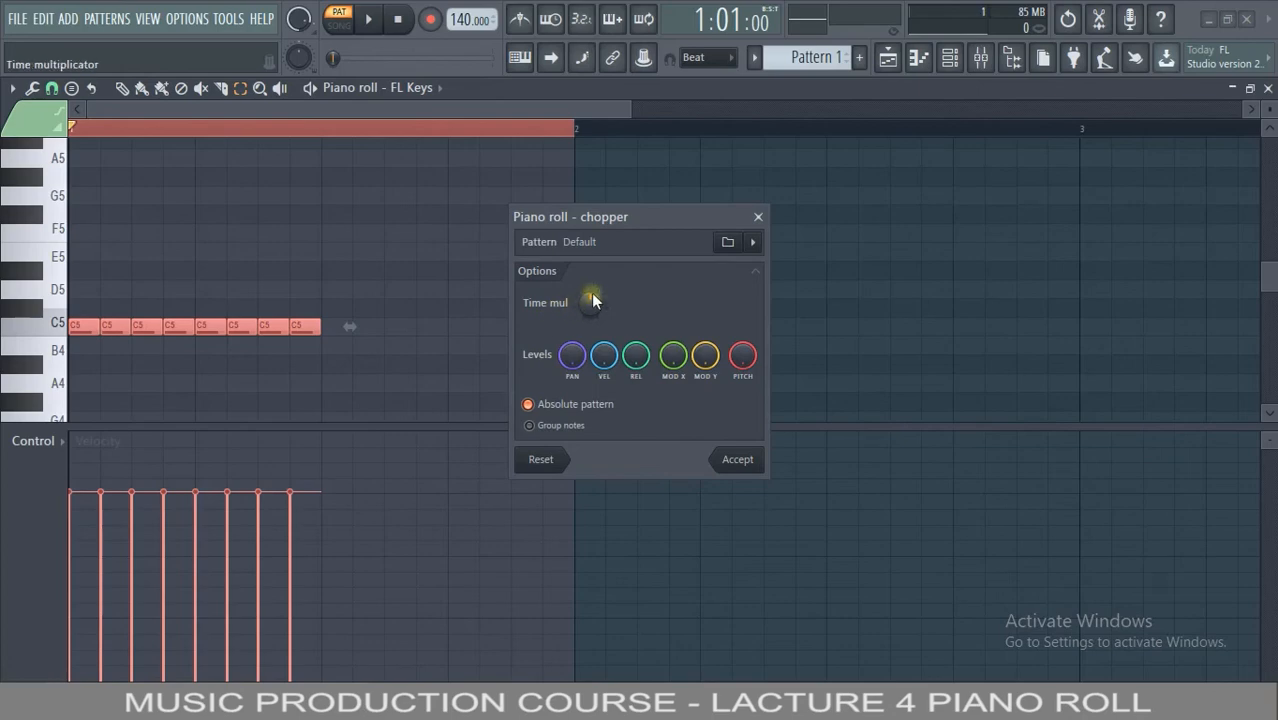
pyautogui.moveTo(591, 293); pyautogui.dragTo(535, 234)
pyautogui.click(757, 217)
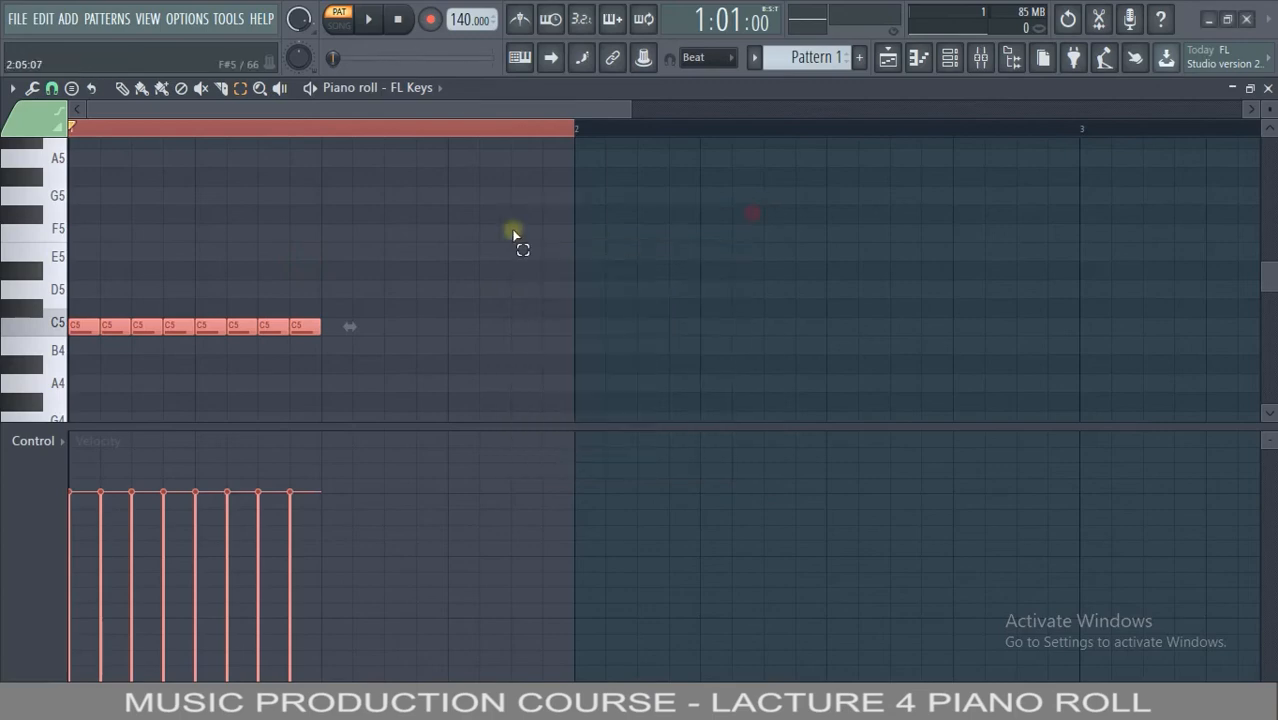
pyautogui.click(442, 237)
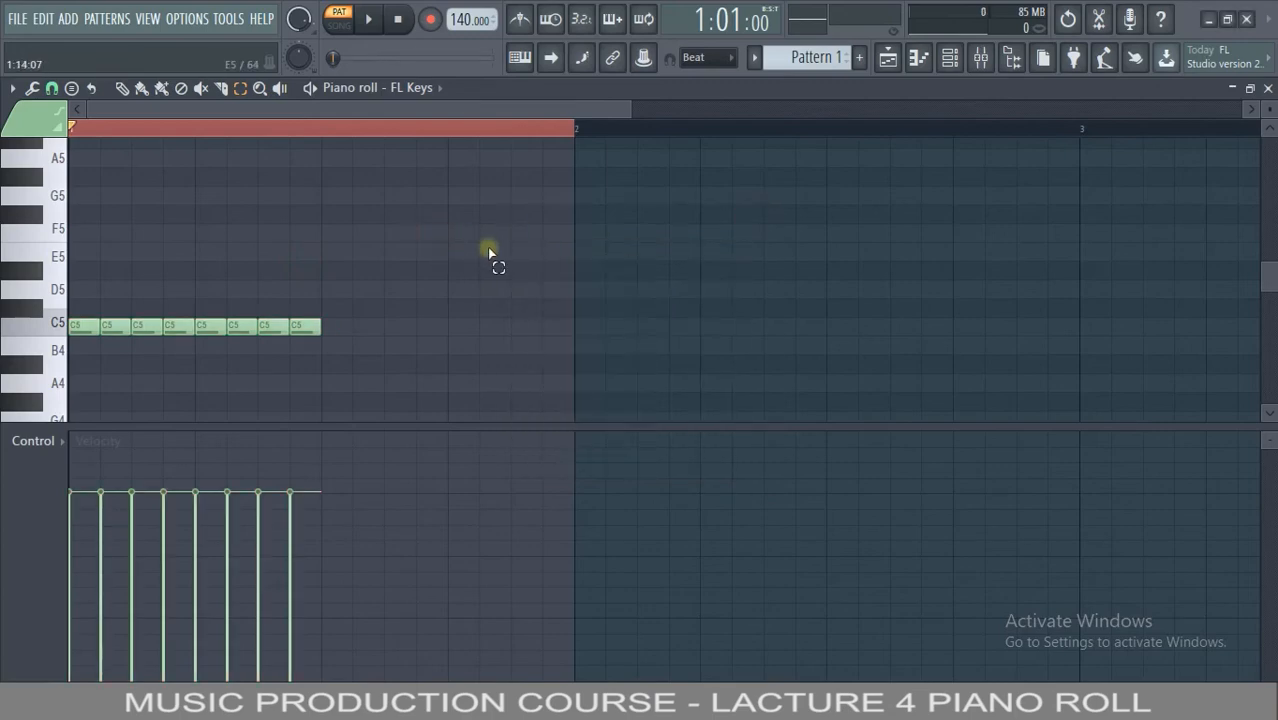
pyautogui.hotkey('alt', 'u')
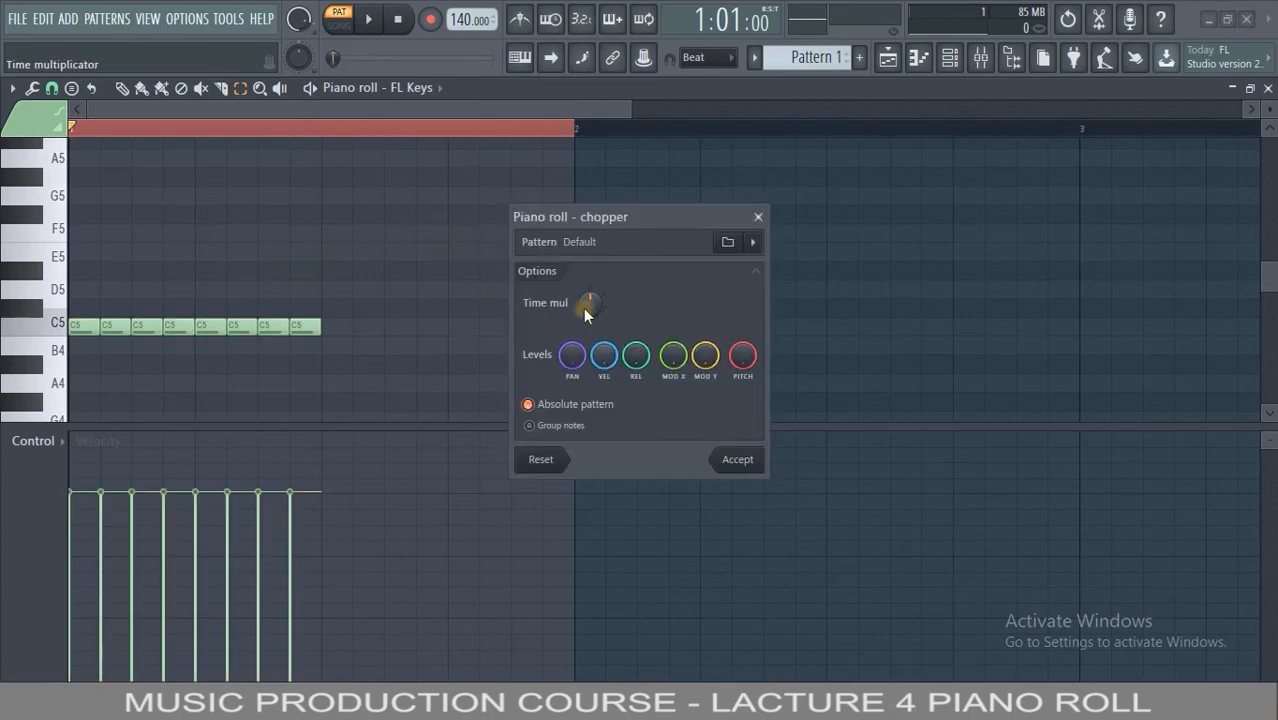
pyautogui.moveTo(589, 304); pyautogui.dragTo(589, 278)
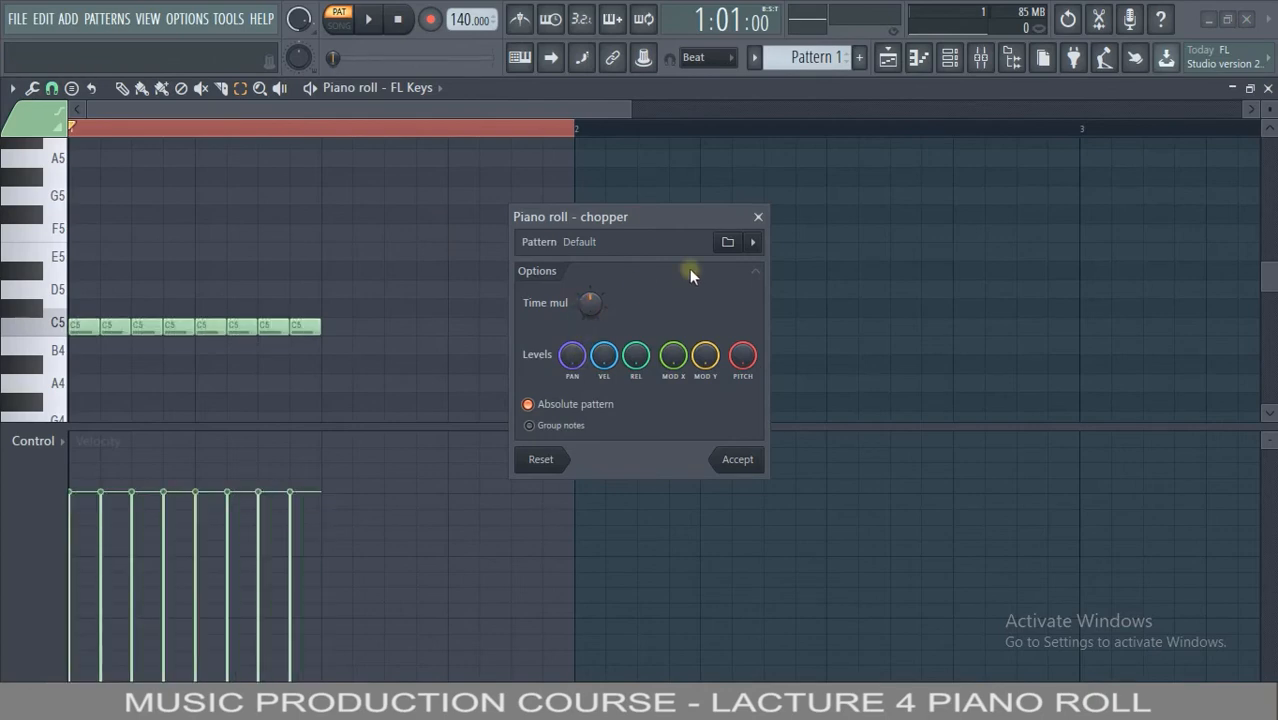
pyautogui.click(757, 217)
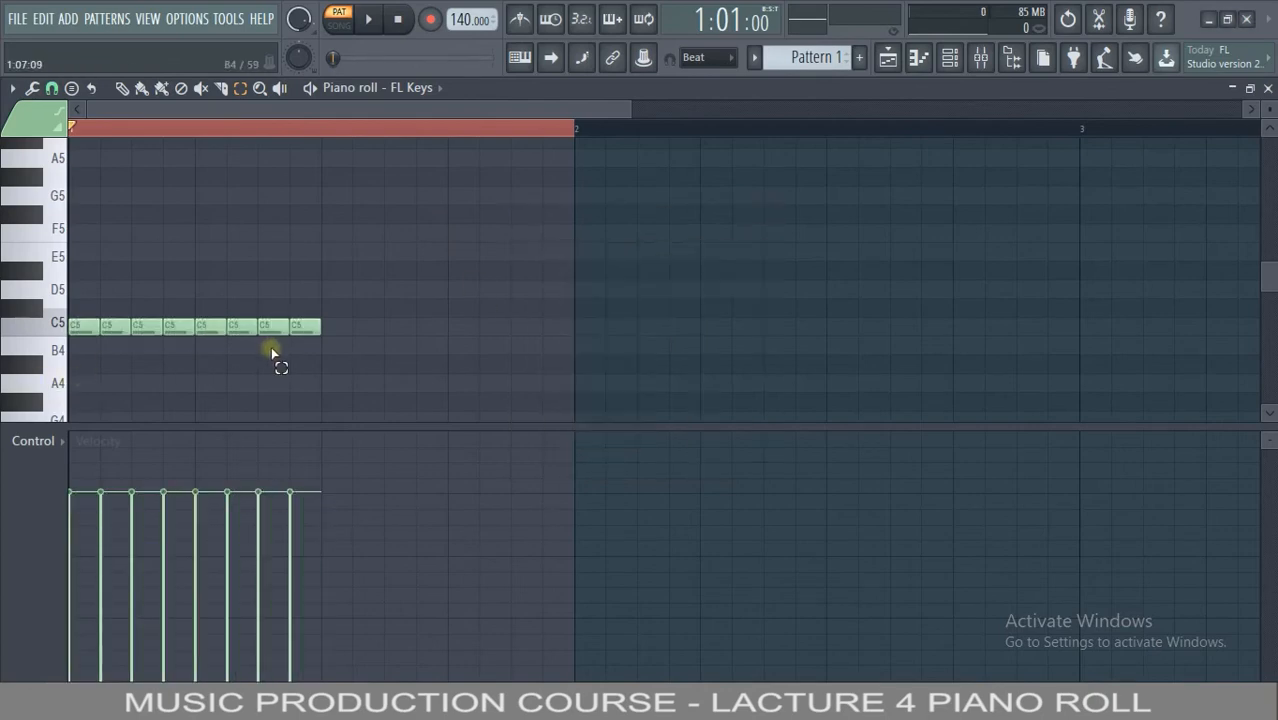
# Replace the chopped notes with four one-beat notes across the first bar: C5, D5, E5 and D5
pyautogui.hotkey('ctrl', 'z')
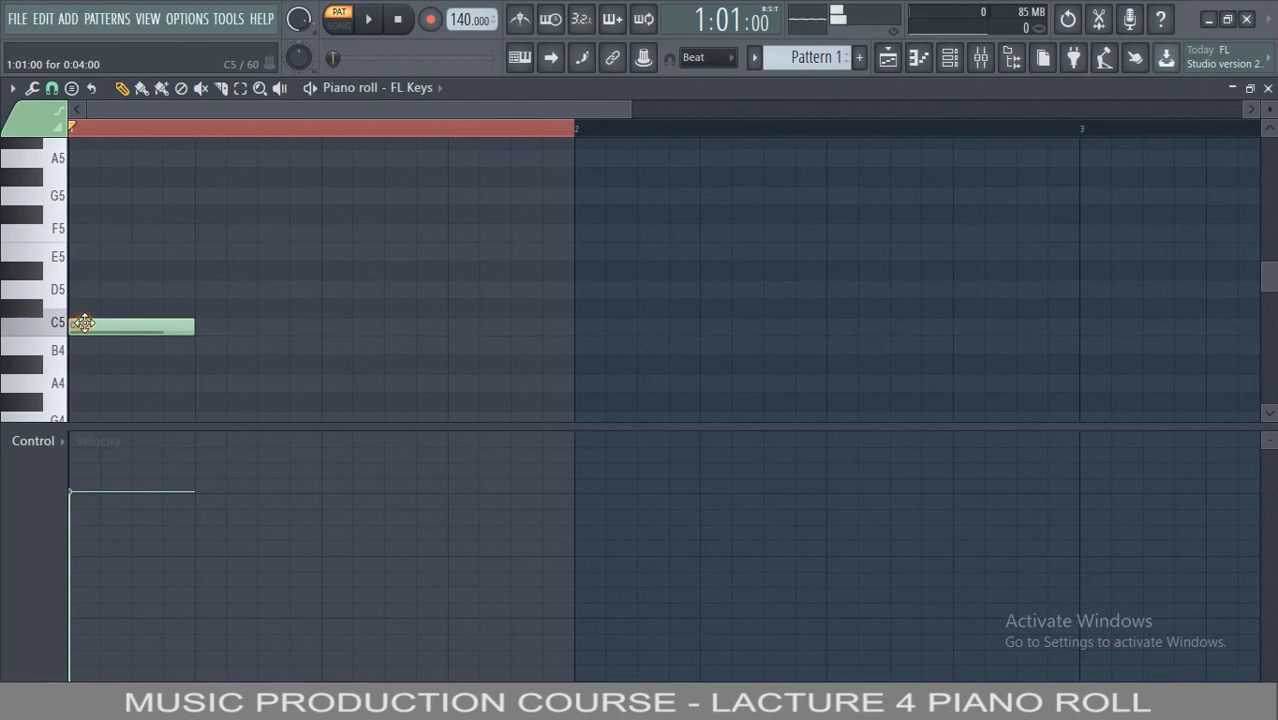
pyautogui.click(210, 291)
pyautogui.click(323, 250)
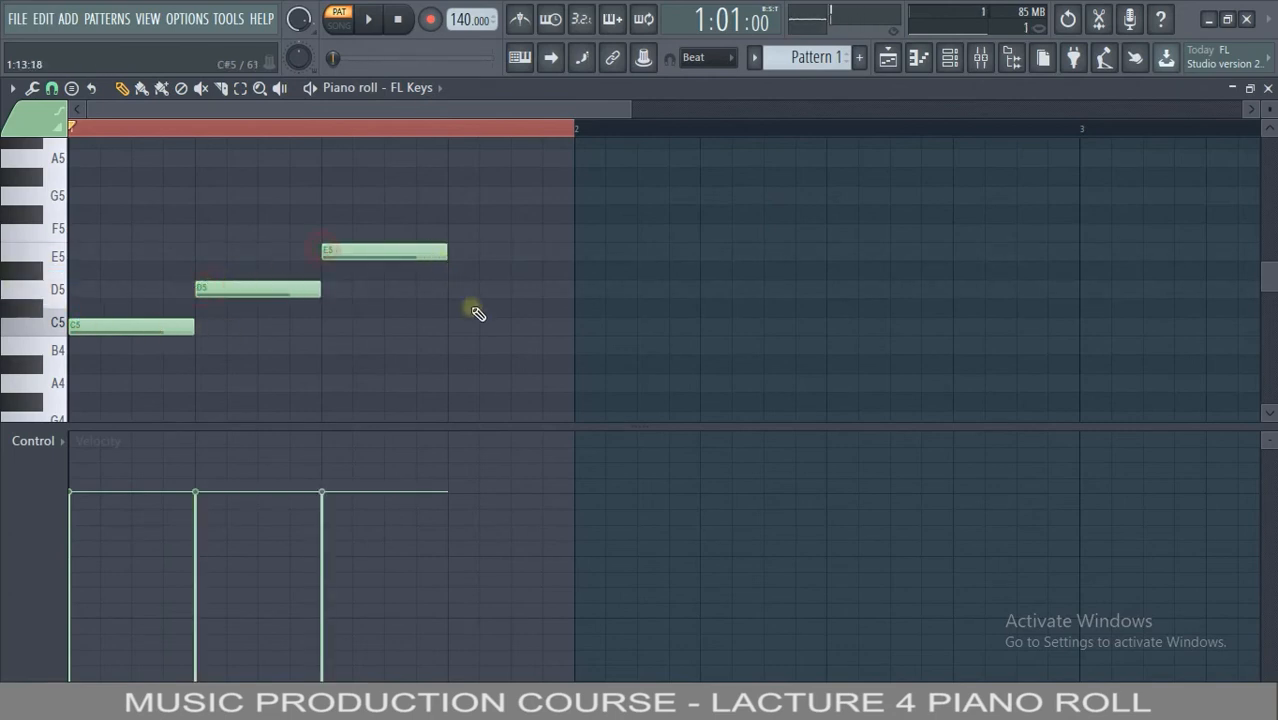
pyautogui.click(448, 289)
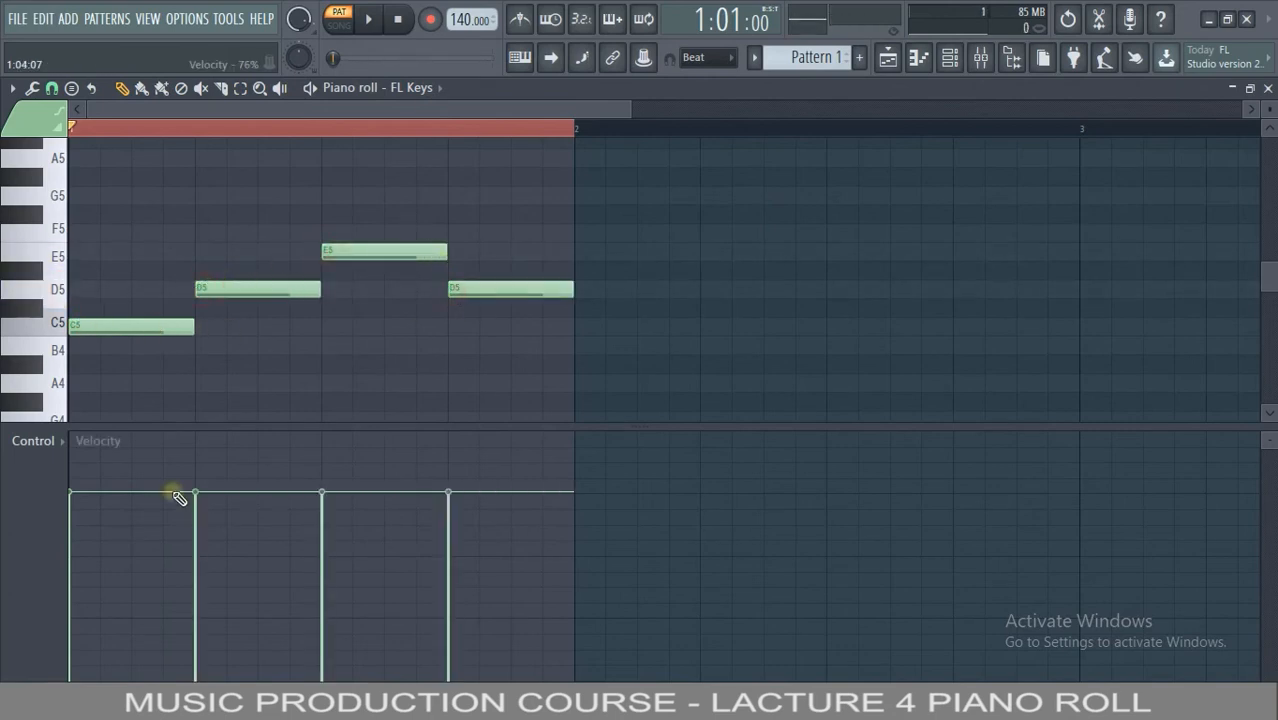
# Try chopping all four notes into shorter pieces with the chopper's time multiplier, then reset and dismiss it
pyautogui.hotkey('alt', 'u')
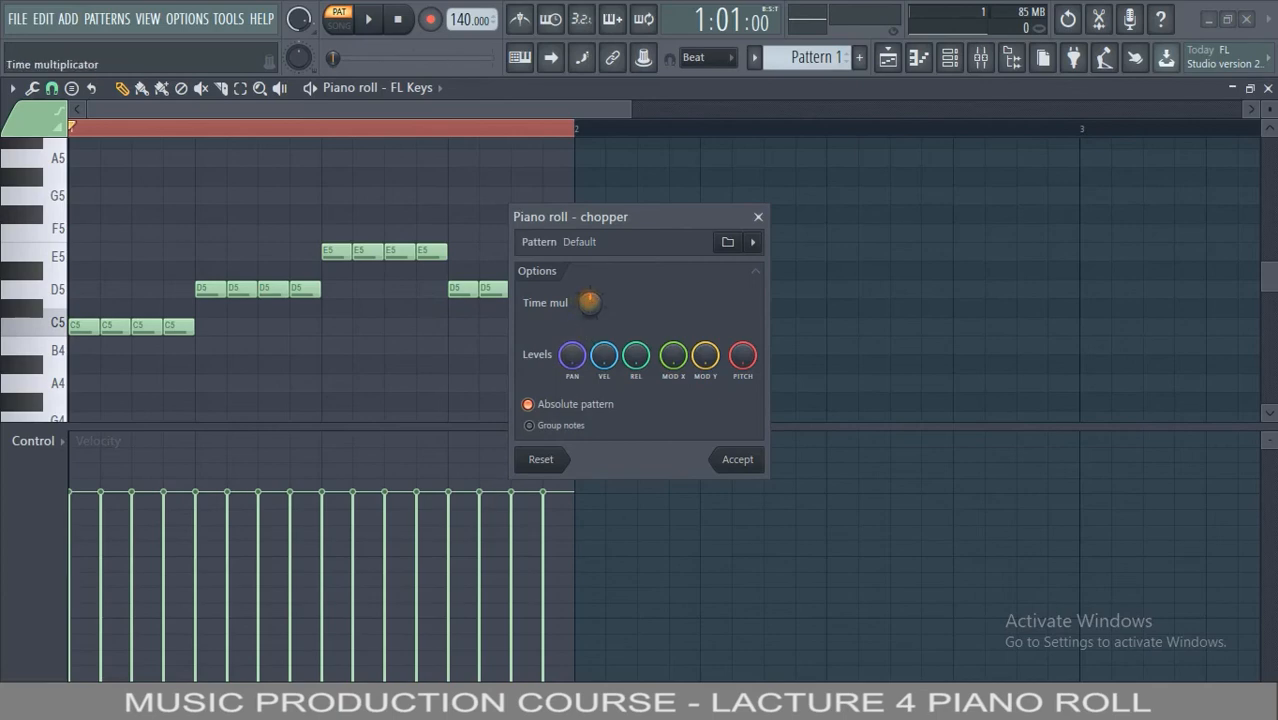
pyautogui.moveTo(587, 297); pyautogui.dragTo(588, 316)
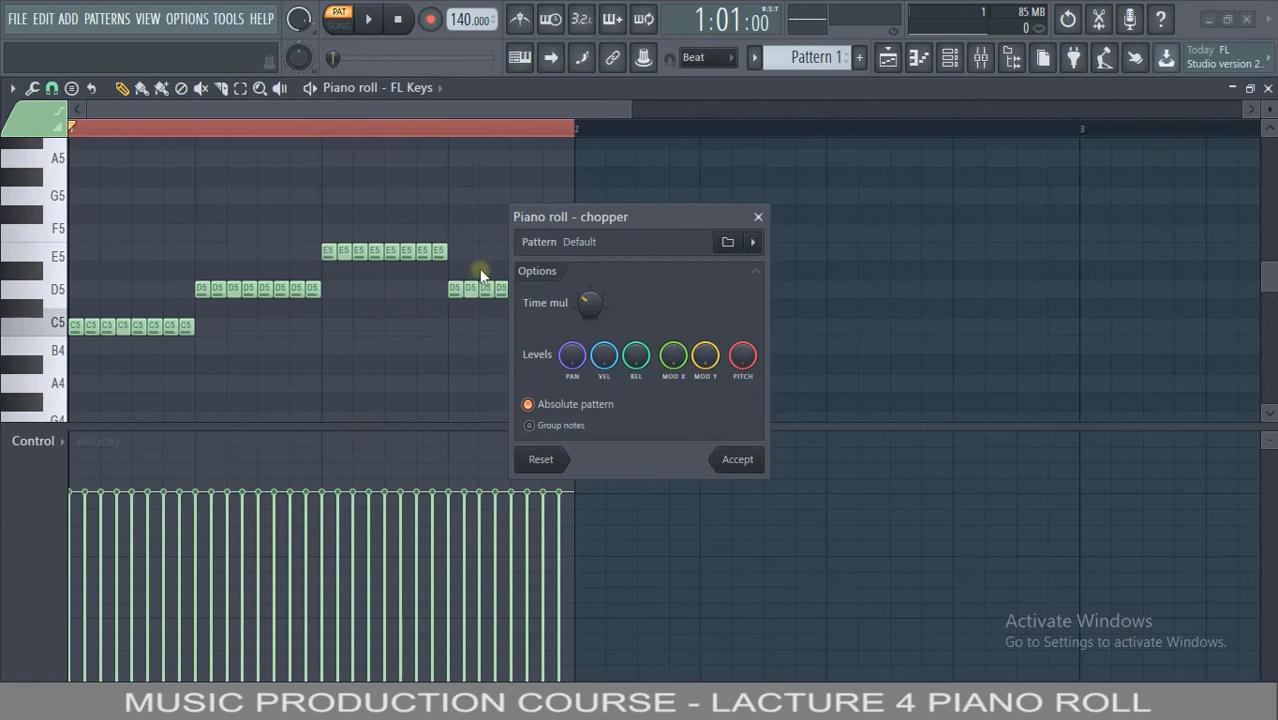
pyautogui.moveTo(684, 212); pyautogui.dragTo(963, 224)
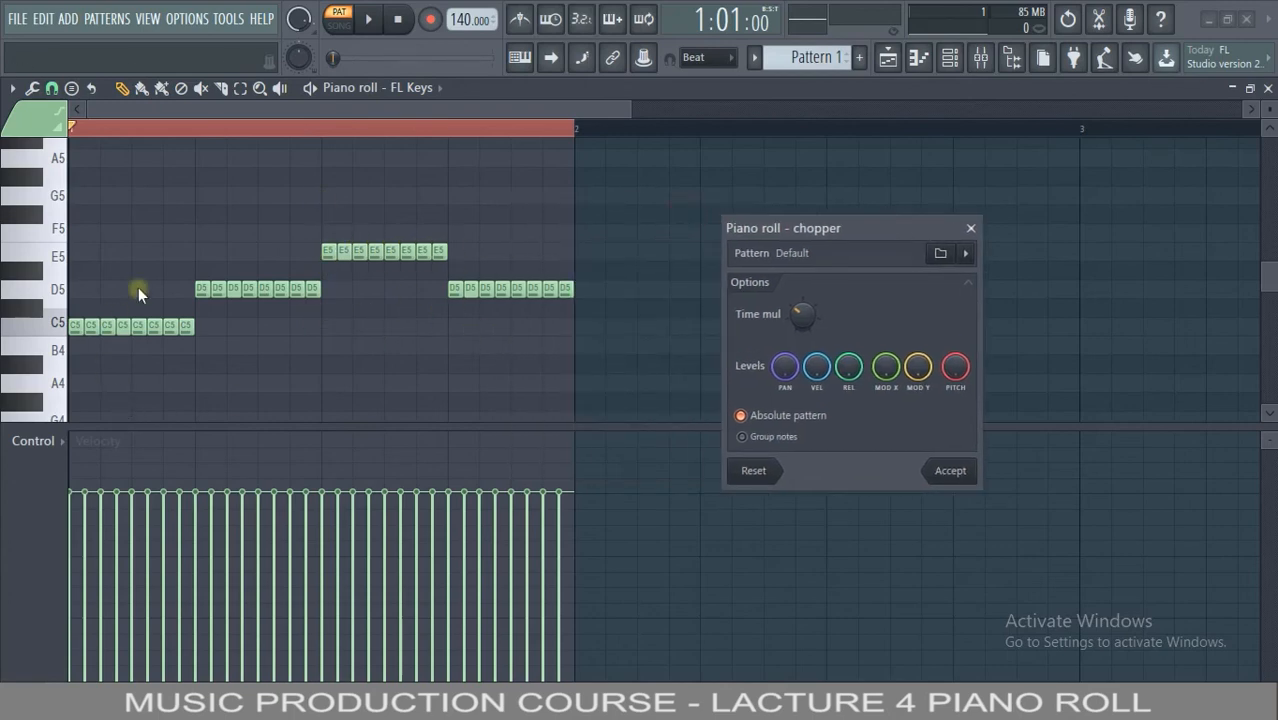
pyautogui.click(768, 467)
pyautogui.click(970, 228)
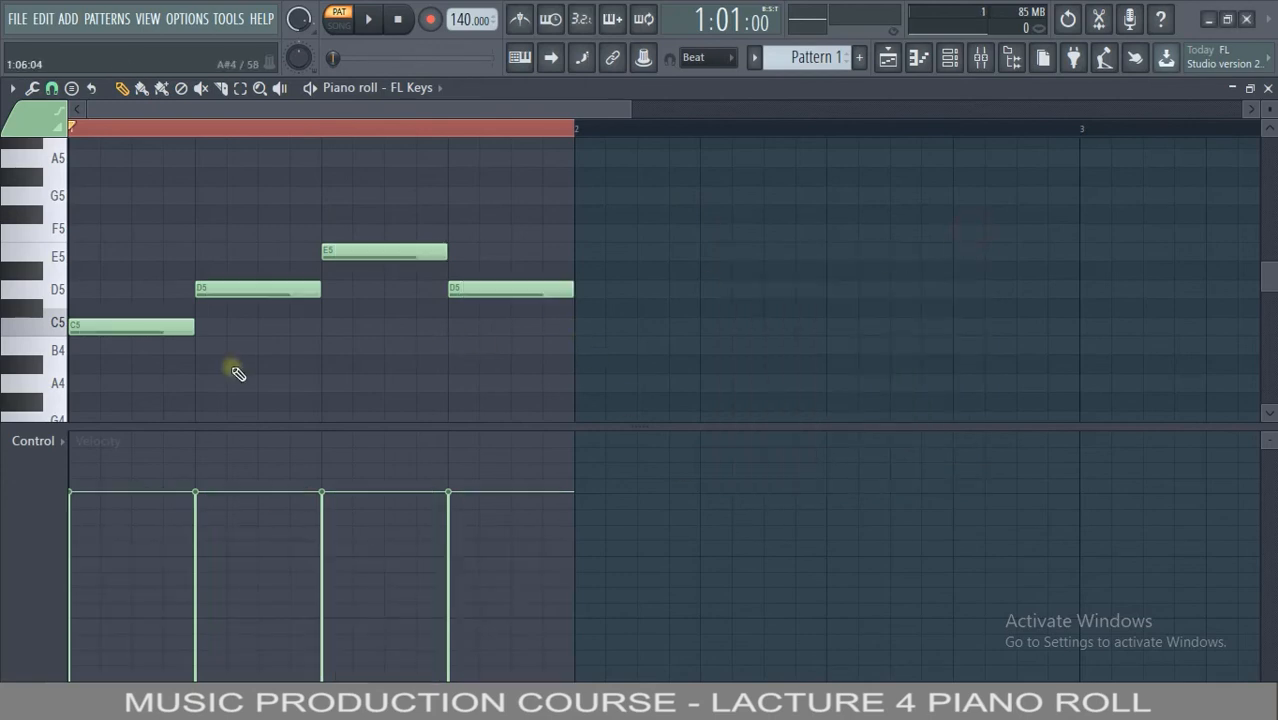
# Chop only the E5 note into four equal notes with the chopper's Default pattern
pyautogui.moveTo(333, 208); pyautogui.dragTo(376, 290)
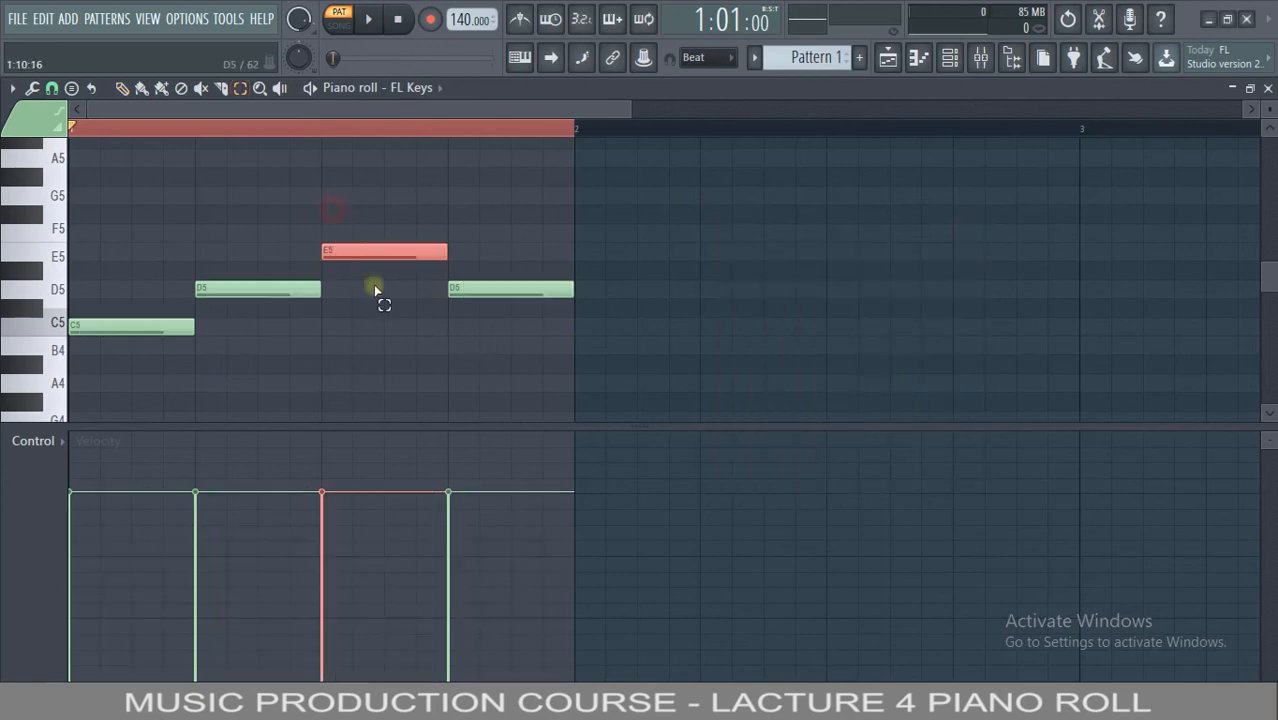
pyautogui.hotkey('alt', 'u')
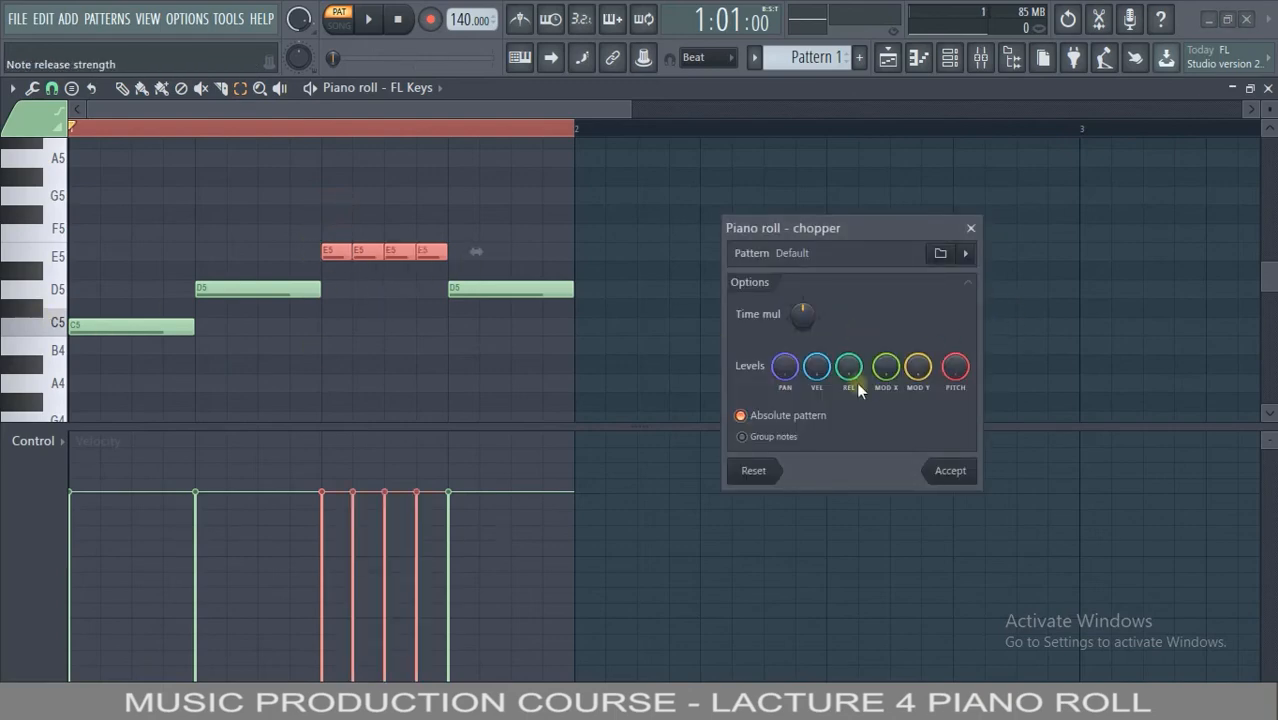
pyautogui.moveTo(802, 316); pyautogui.dragTo(802, 300)
pyautogui.moveTo(801, 333); pyautogui.dragTo(801, 342)
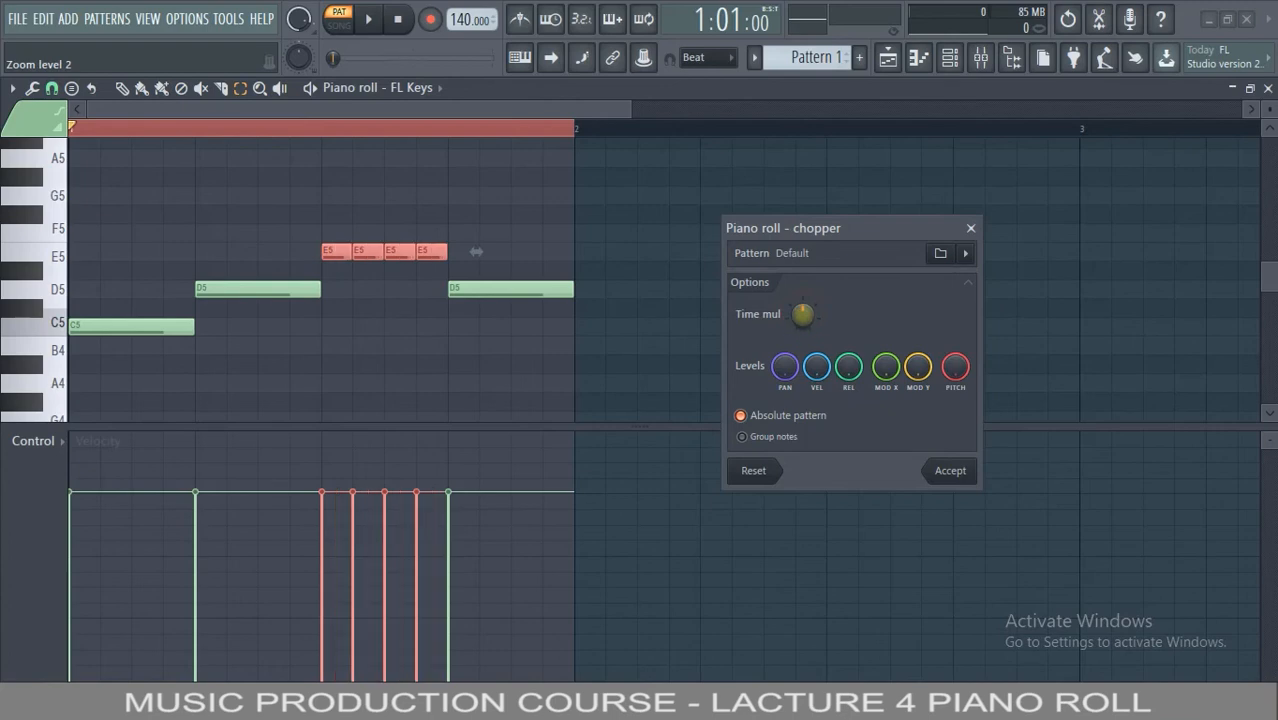
pyautogui.click(950, 471)
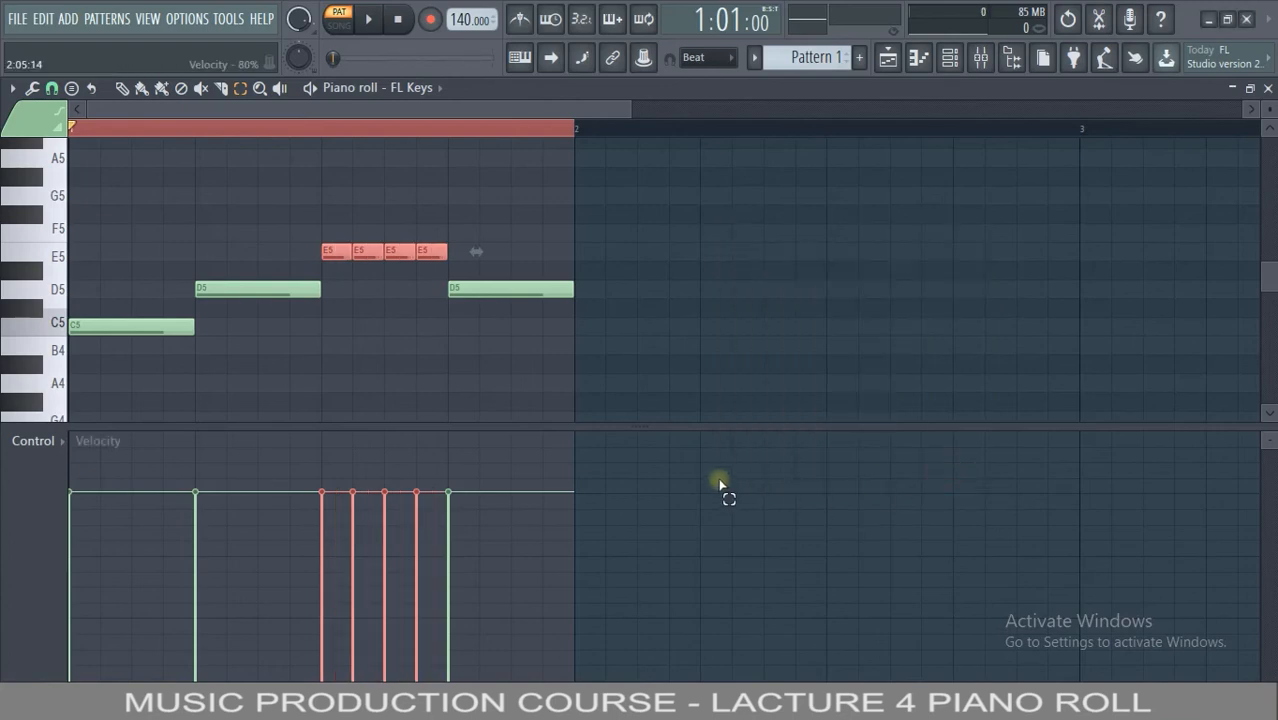
# Randomize the velocities of the four E5 notes with a stronger velocity level and Bipolar off, and play the pattern
pyautogui.hotkey('alt', 'r')
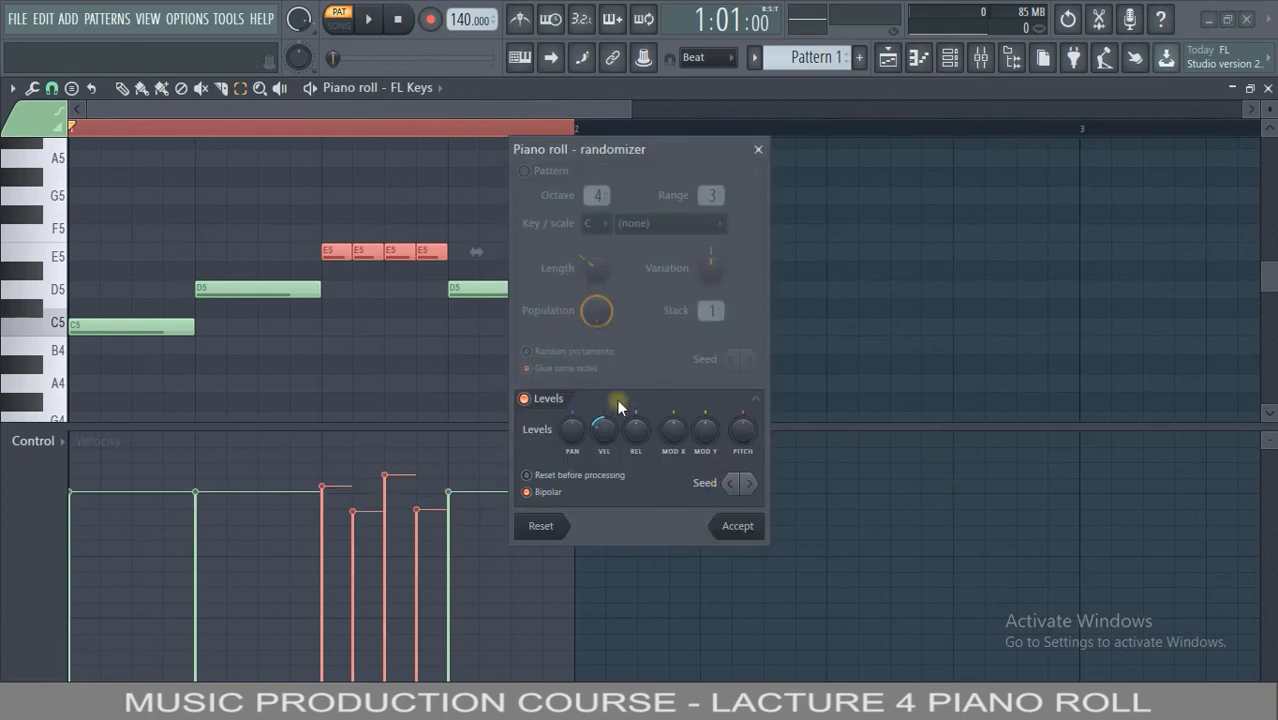
pyautogui.moveTo(599, 428); pyautogui.dragTo(576, 470)
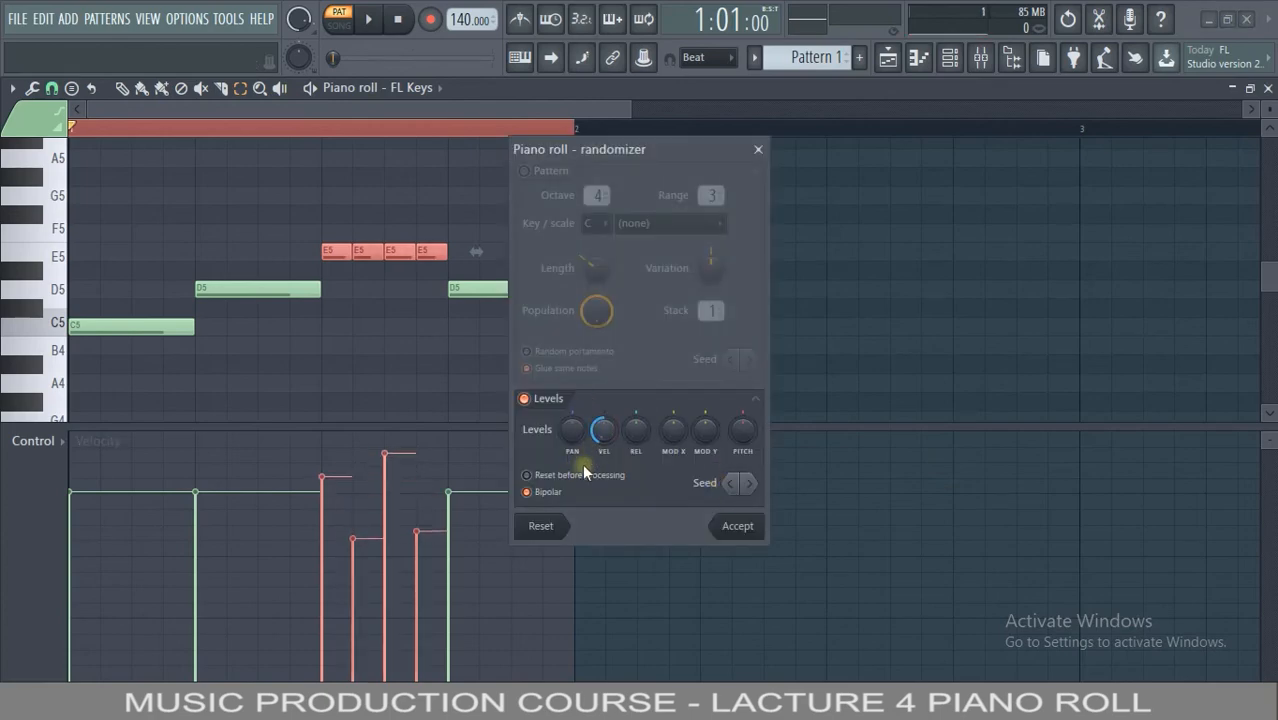
pyautogui.click(538, 494)
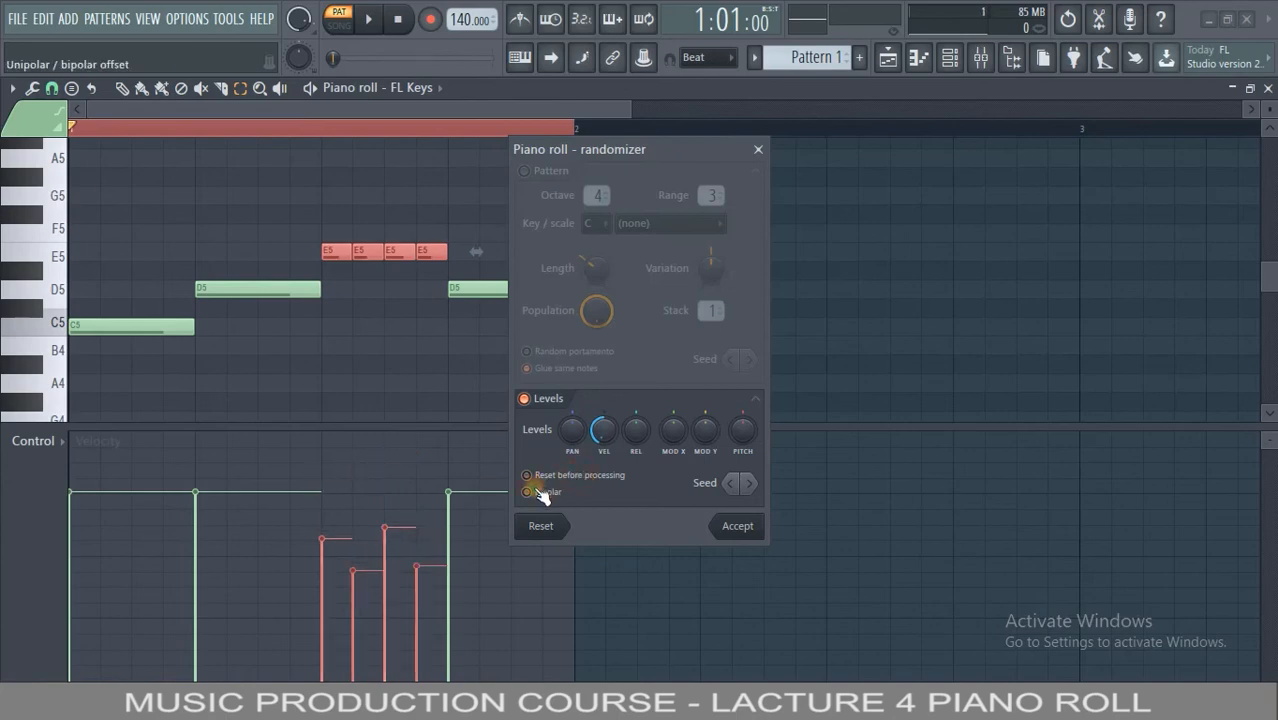
pyautogui.click(736, 527)
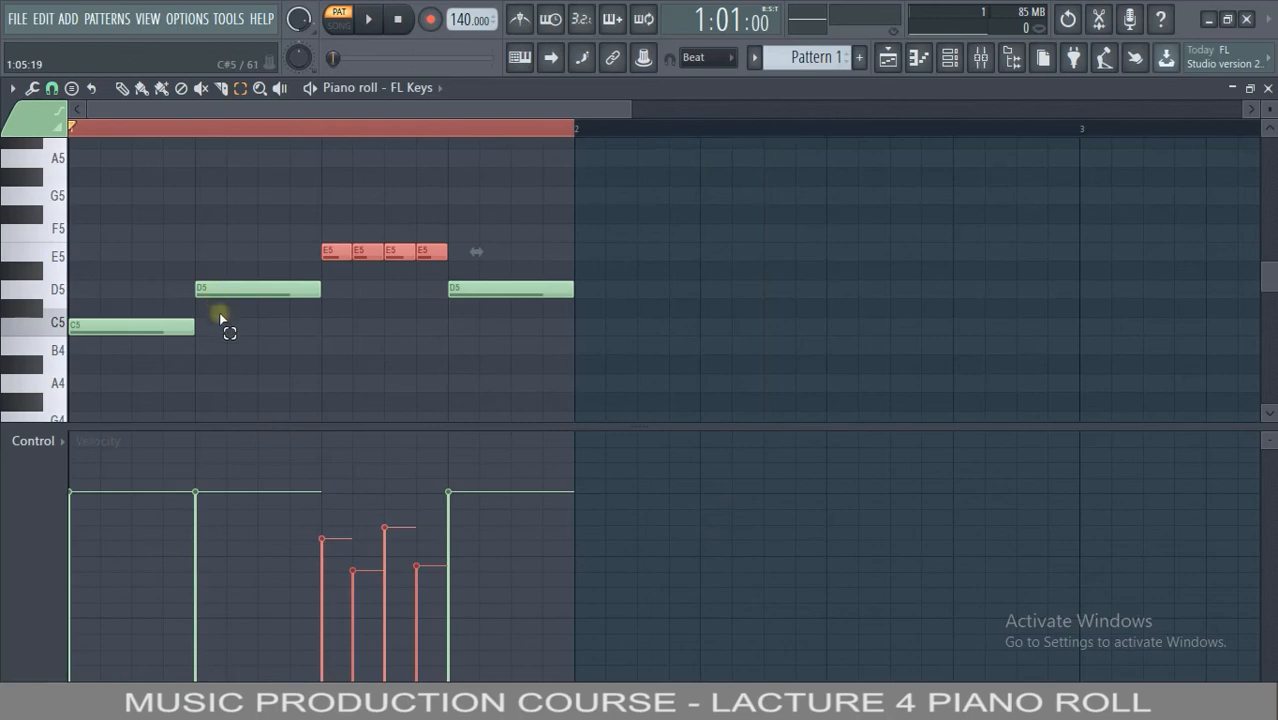
pyautogui.press('space')
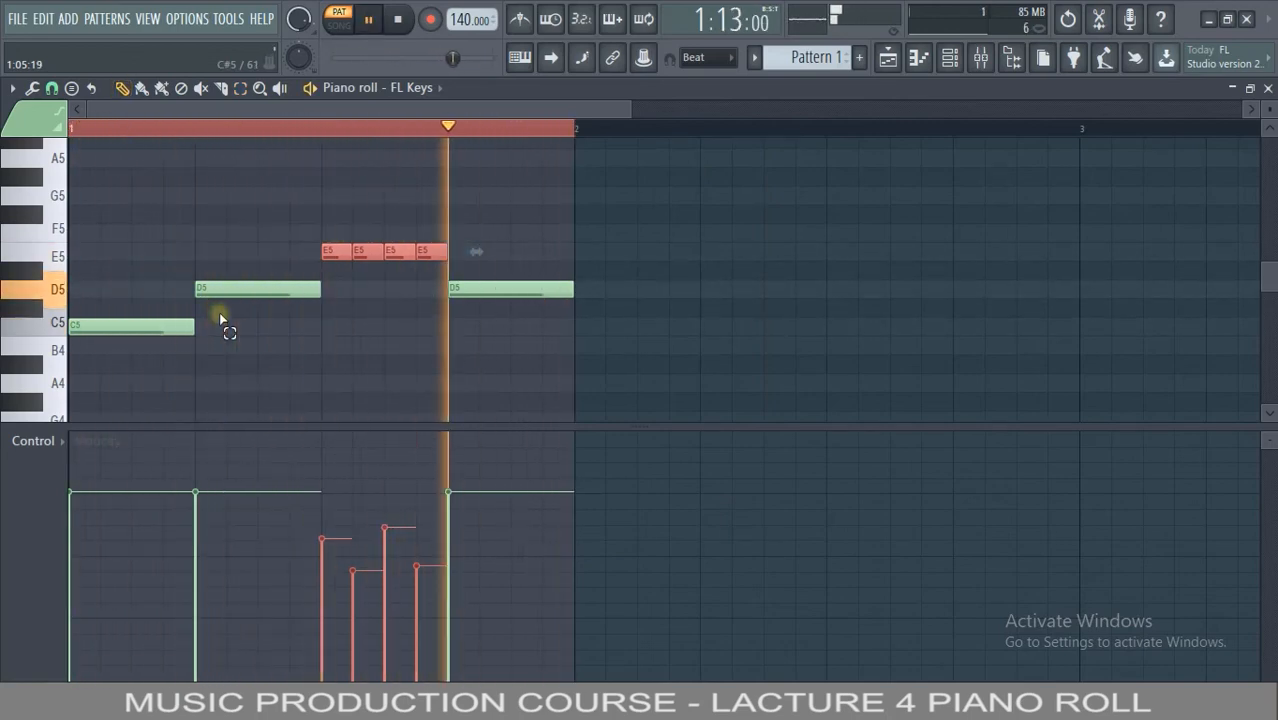
pyautogui.press('space')
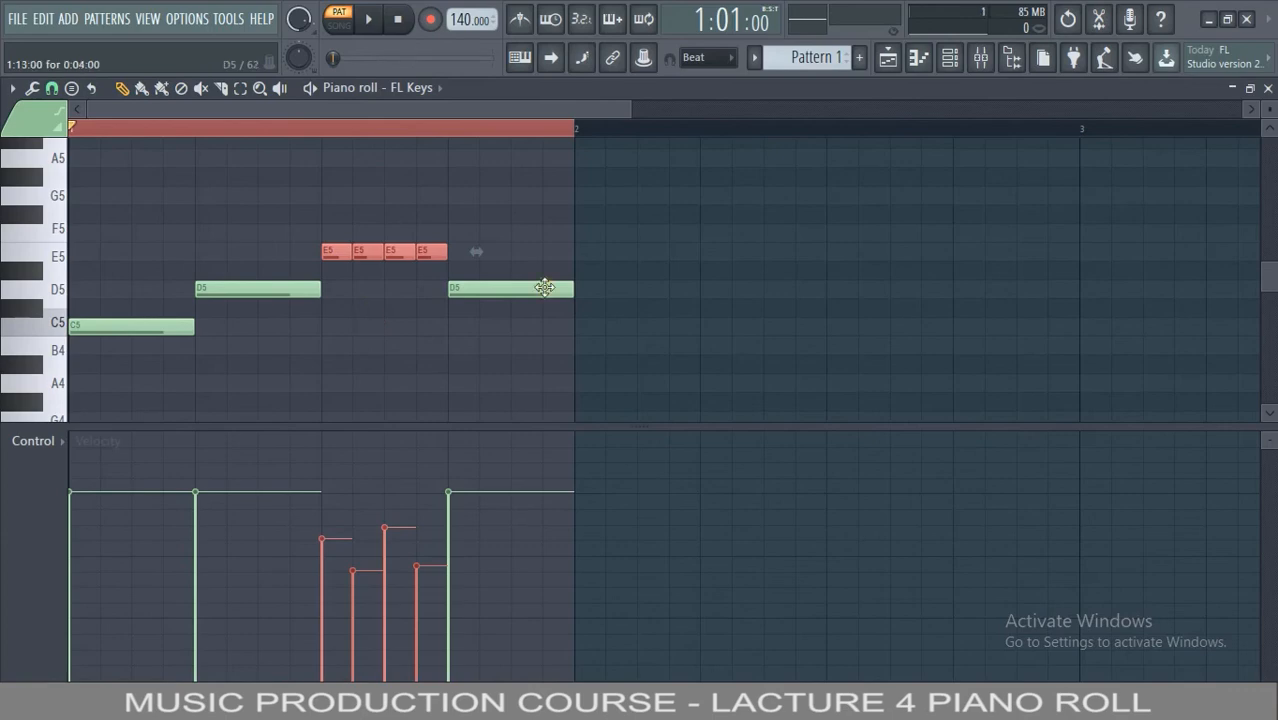
# Clear all notes and draw one C5 note stretched across the entire first bar
pyautogui.hotkey('ctrl', 'a')
pyautogui.press('Delete')
pyautogui.click(80, 326)
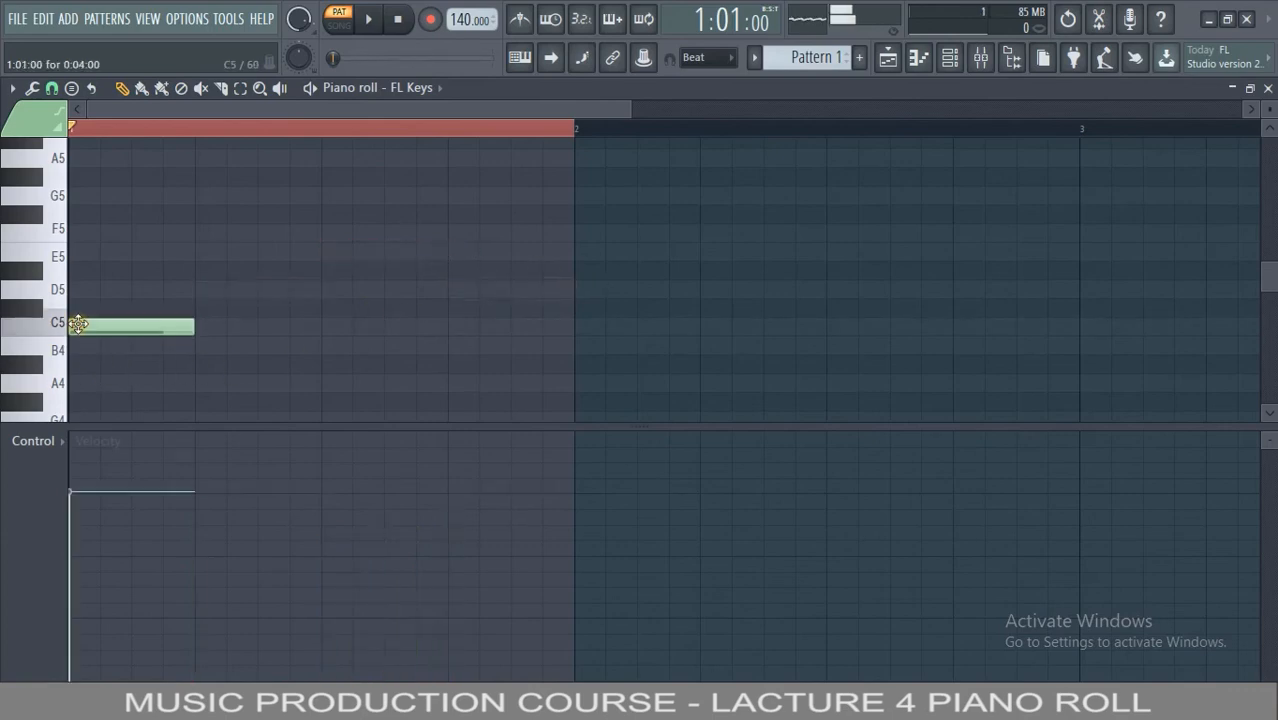
pyautogui.moveTo(188, 322); pyautogui.dragTo(580, 352)
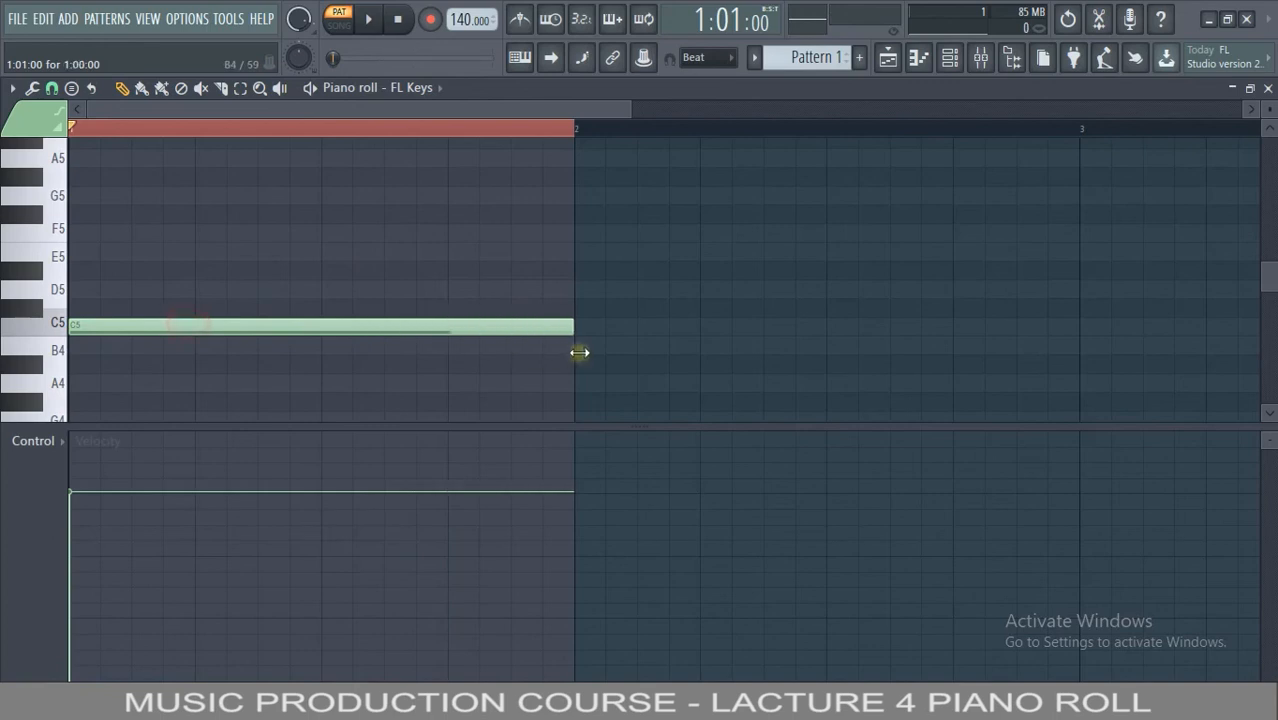
# Enlarge the note area above the control lane and show Note pan in that lane
pyautogui.moveTo(556, 422); pyautogui.dragTo(491, 451)
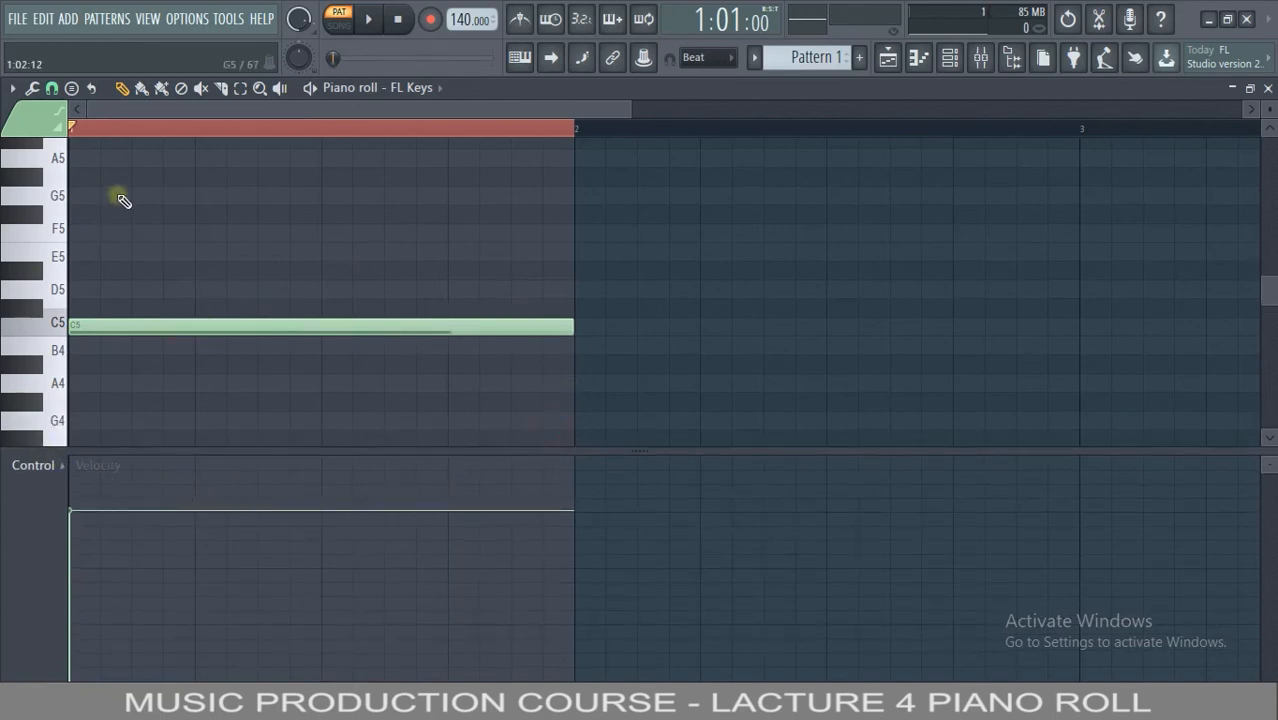
pyautogui.click(58, 466)
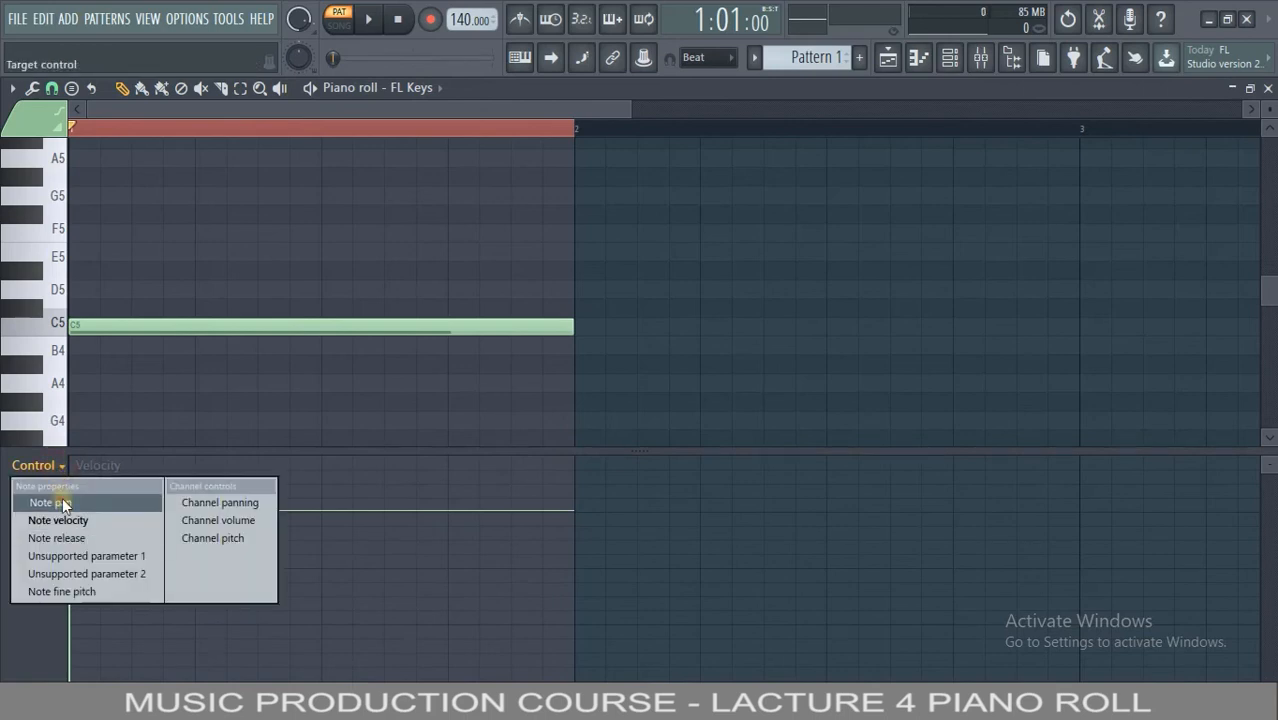
pyautogui.click(62, 502)
# Chop the notes with the chopper's Default pattern and pan the first four C5 notes about halfway, alternating left and right
pyautogui.hotkey('ctrl', 'u')
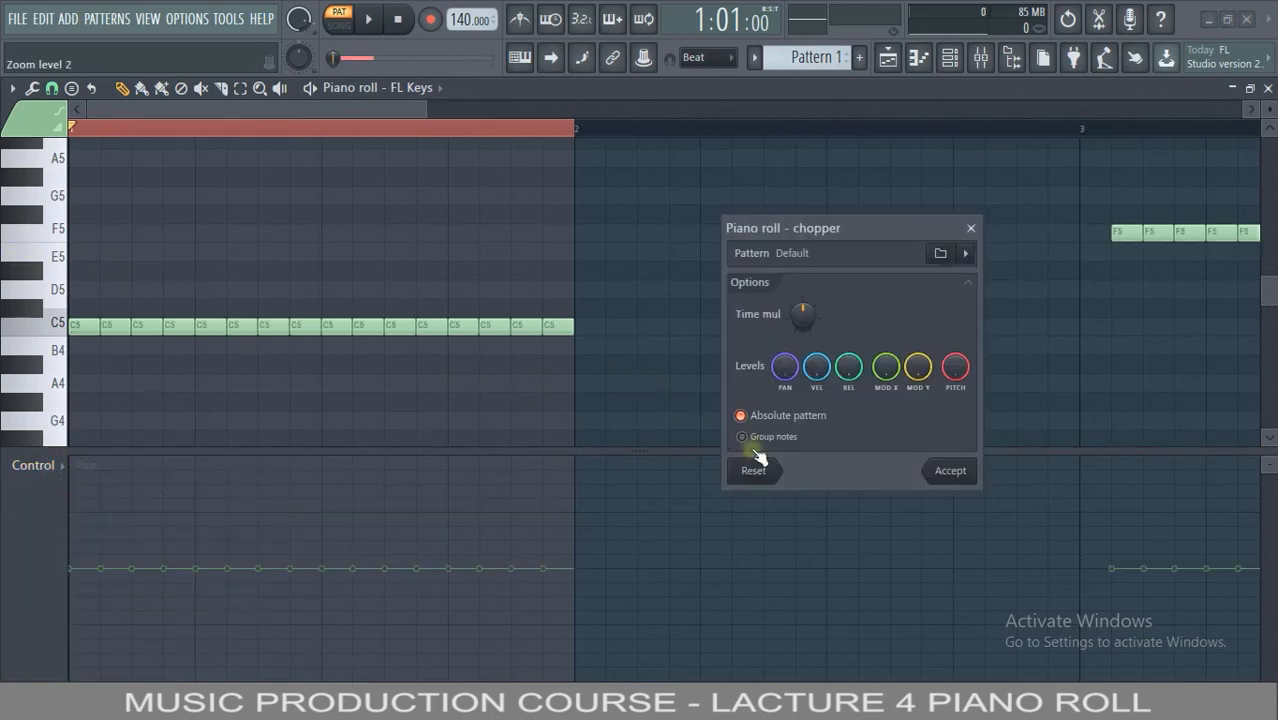
pyautogui.click(948, 472)
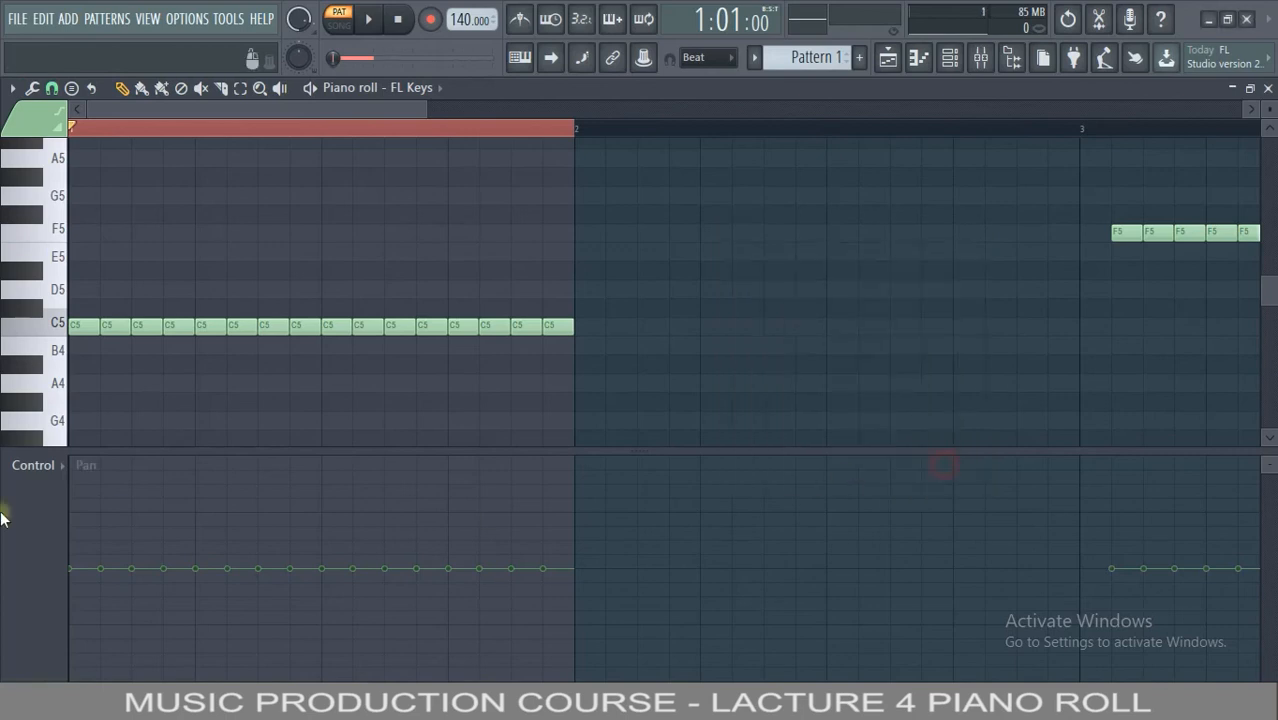
pyautogui.moveTo(74, 588)
pyautogui.mouseDown()
pyautogui.moveTo(87, 630)
pyautogui.moveTo(102, 582)
pyautogui.moveTo(95, 510)
pyautogui.mouseUp()
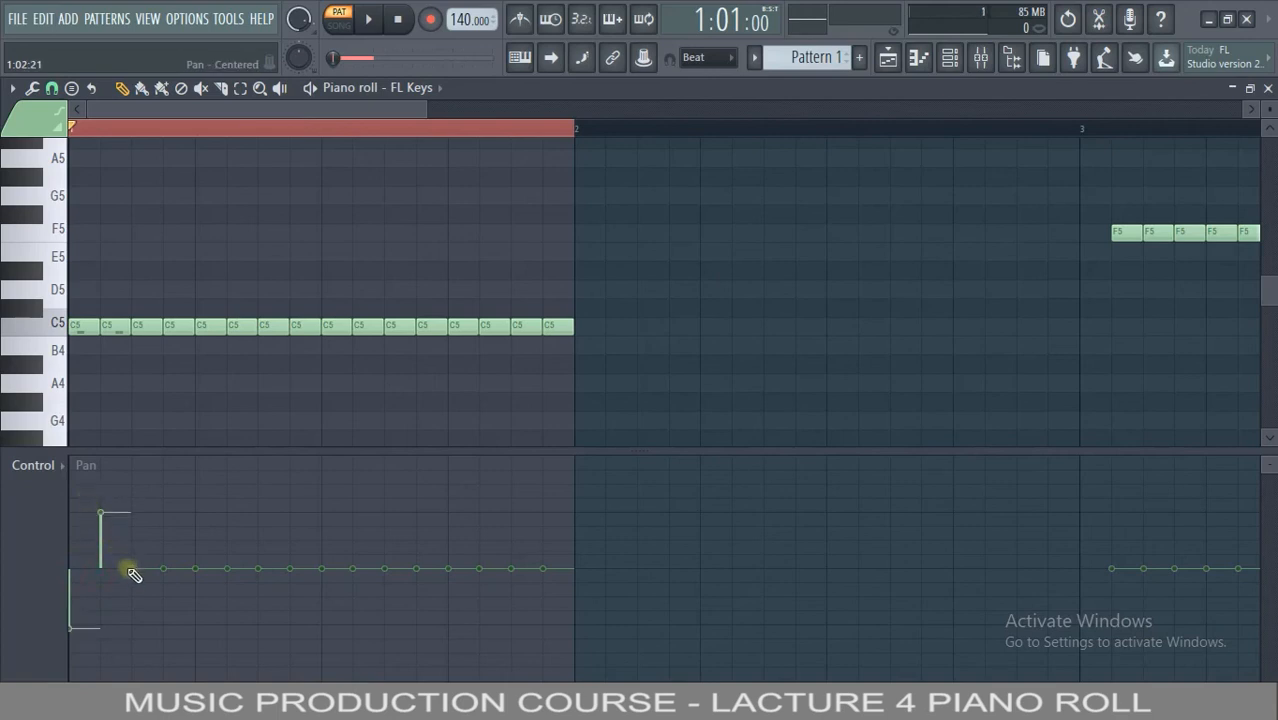
pyautogui.moveTo(133, 574)
pyautogui.mouseDown()
pyautogui.moveTo(137, 598)
pyautogui.moveTo(168, 524)
pyautogui.mouseUp()
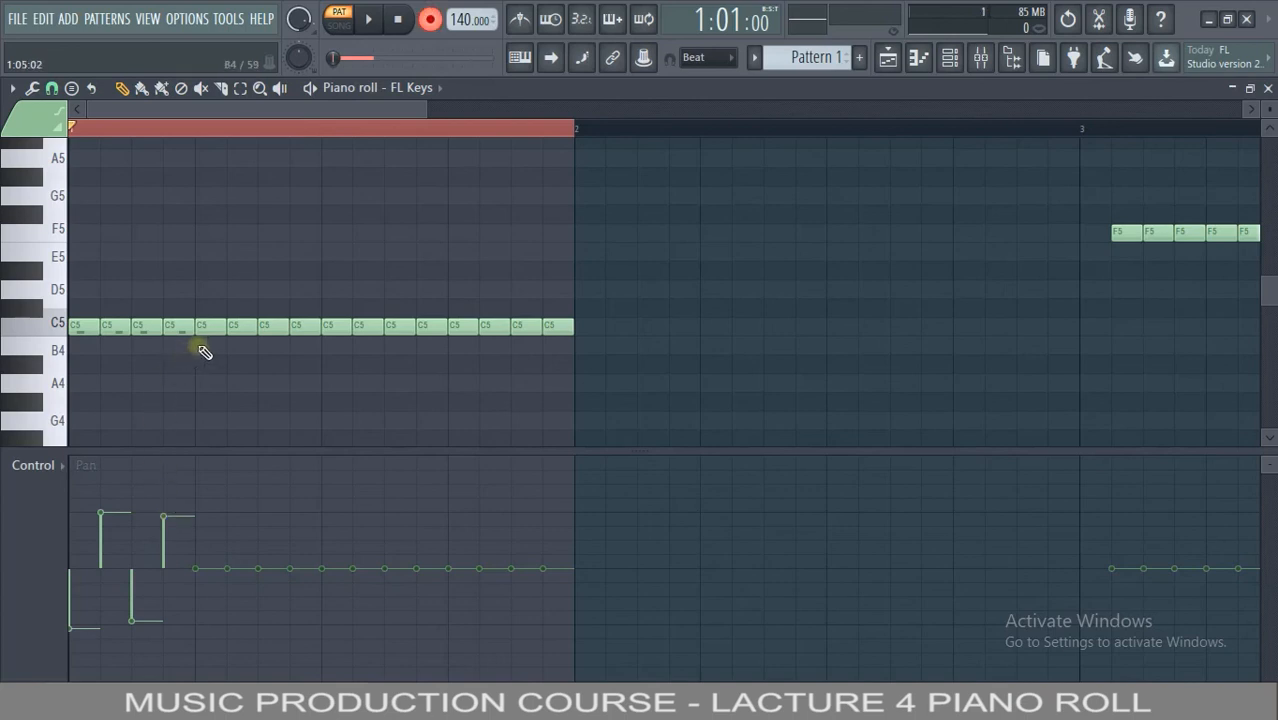
# Delete the remaining C5 notes in bar 1 and fill the bar with copies of the four panned notes
pyautogui.moveTo(201, 290); pyautogui.dragTo(577, 391)
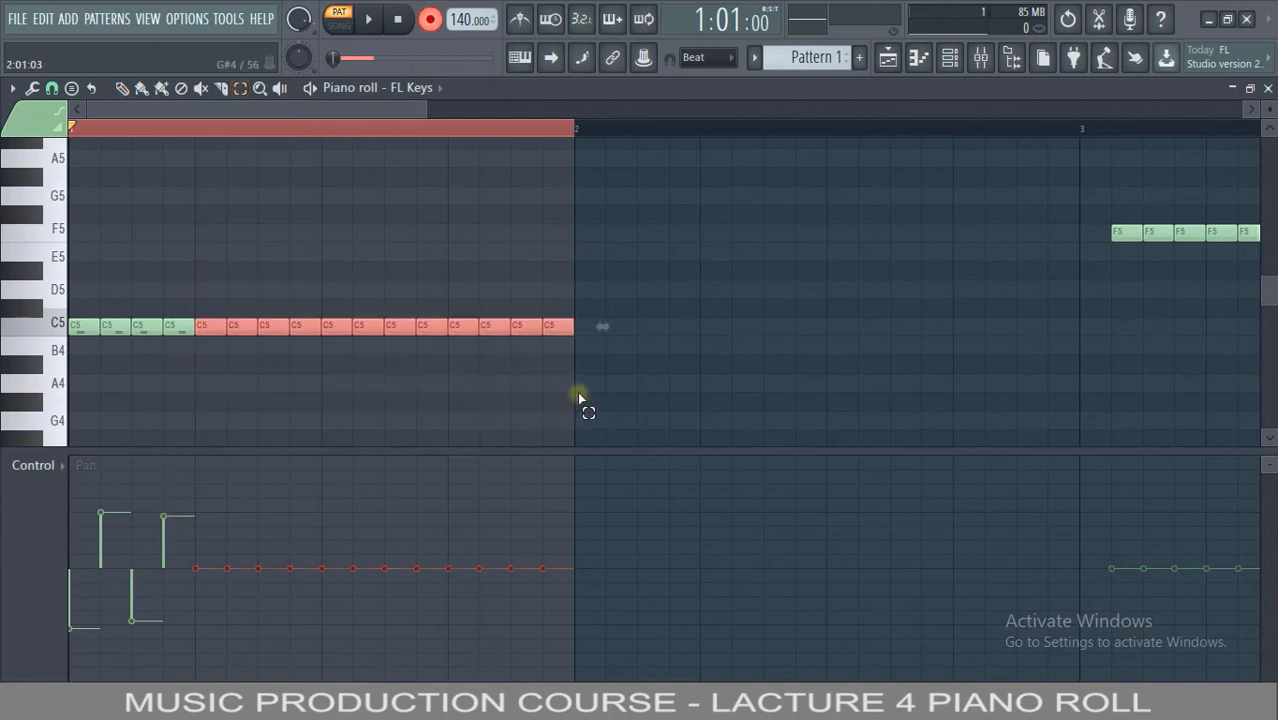
pyautogui.press('Delete')
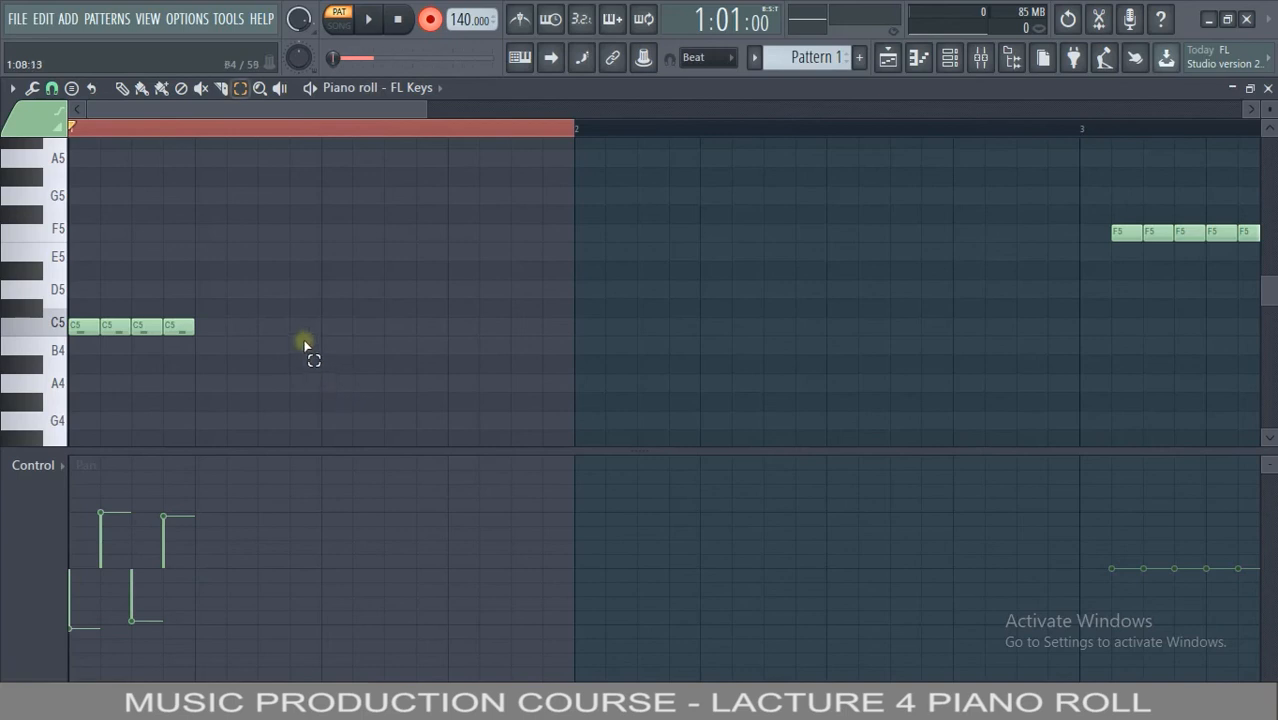
pyautogui.moveTo(262, 304); pyautogui.dragTo(72, 330)
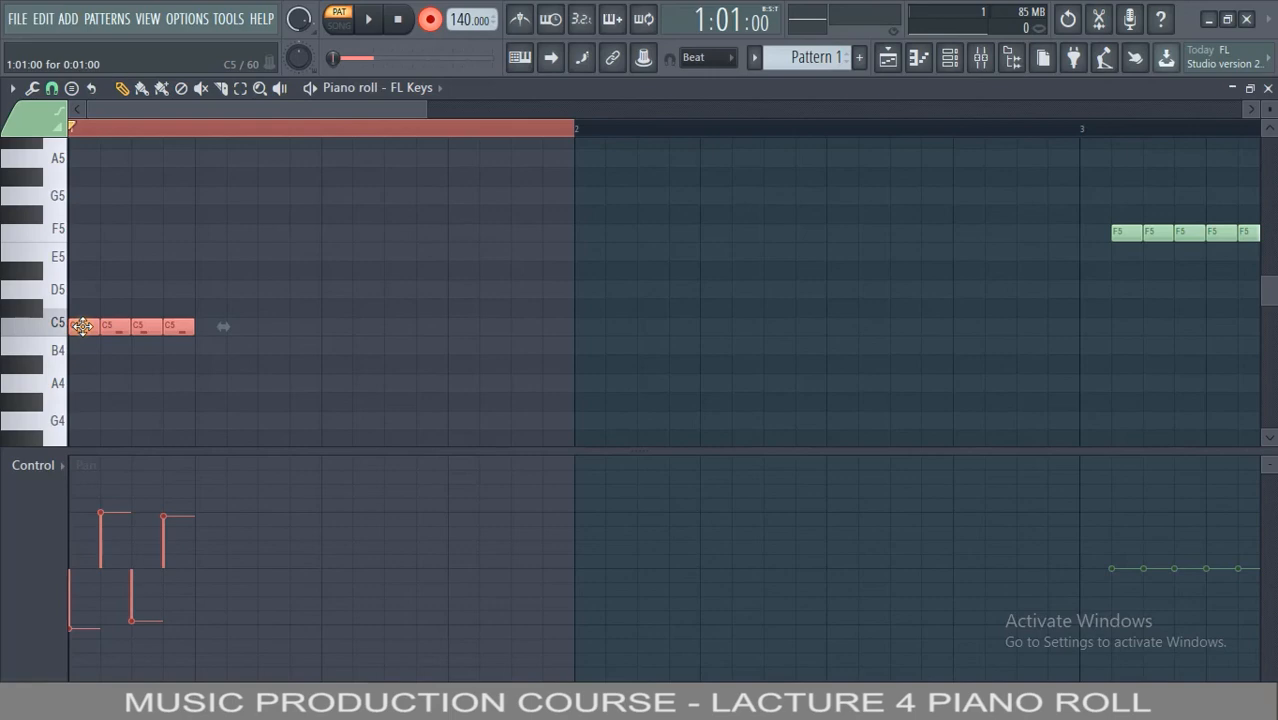
pyautogui.moveTo(82, 326); pyautogui.dragTo(456, 328)
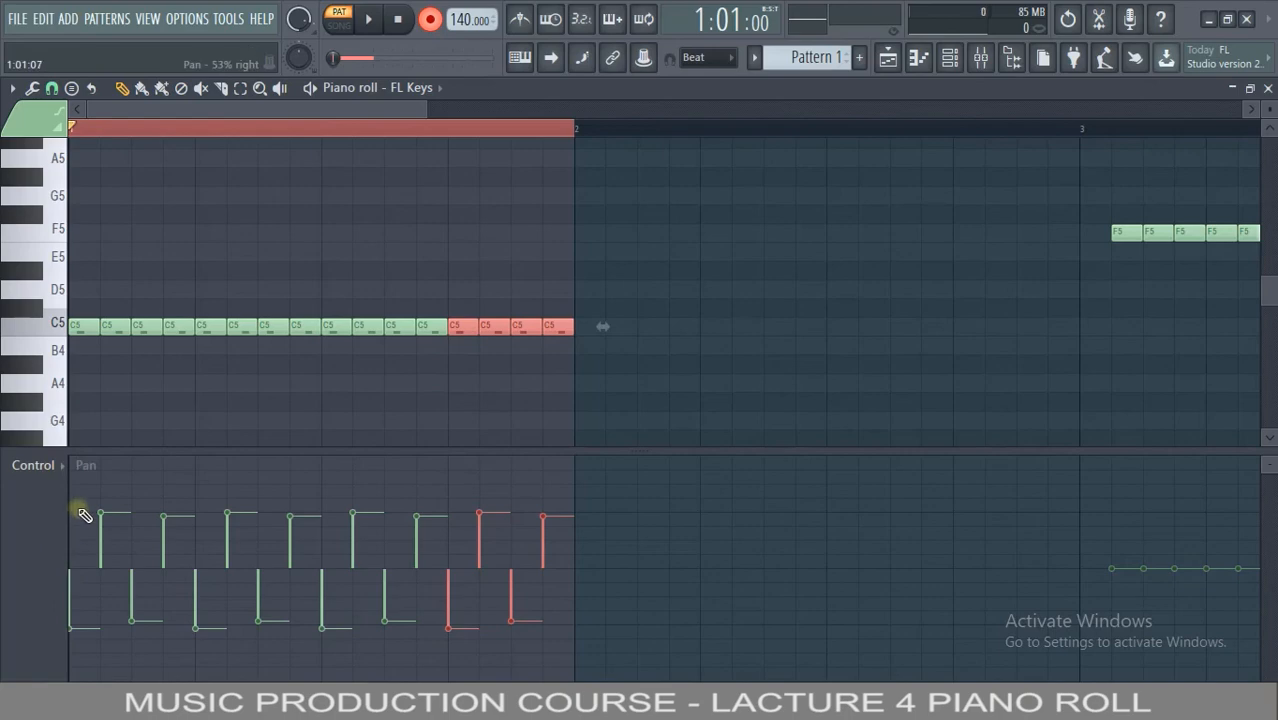
# Play the C5 pattern with alternating pan and stop playback
pyautogui.press('space')
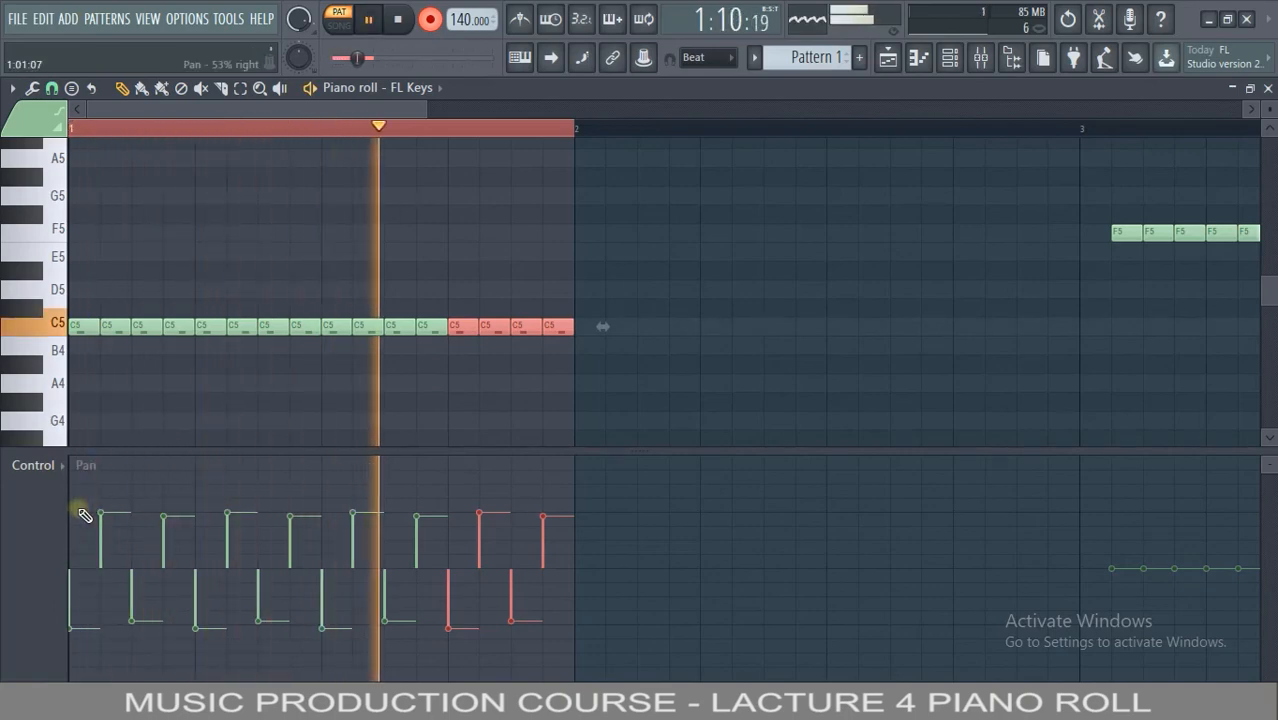
pyautogui.press('space')
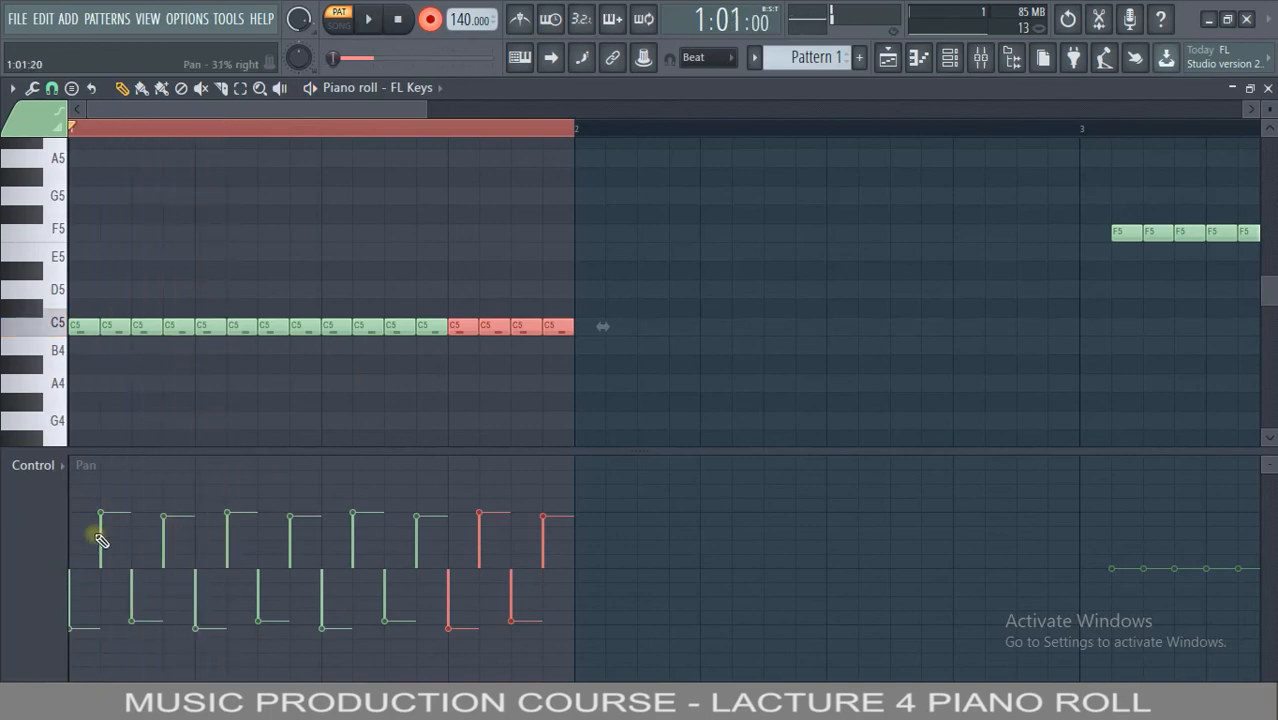
pyautogui.hotkey('ctrl', 'z')
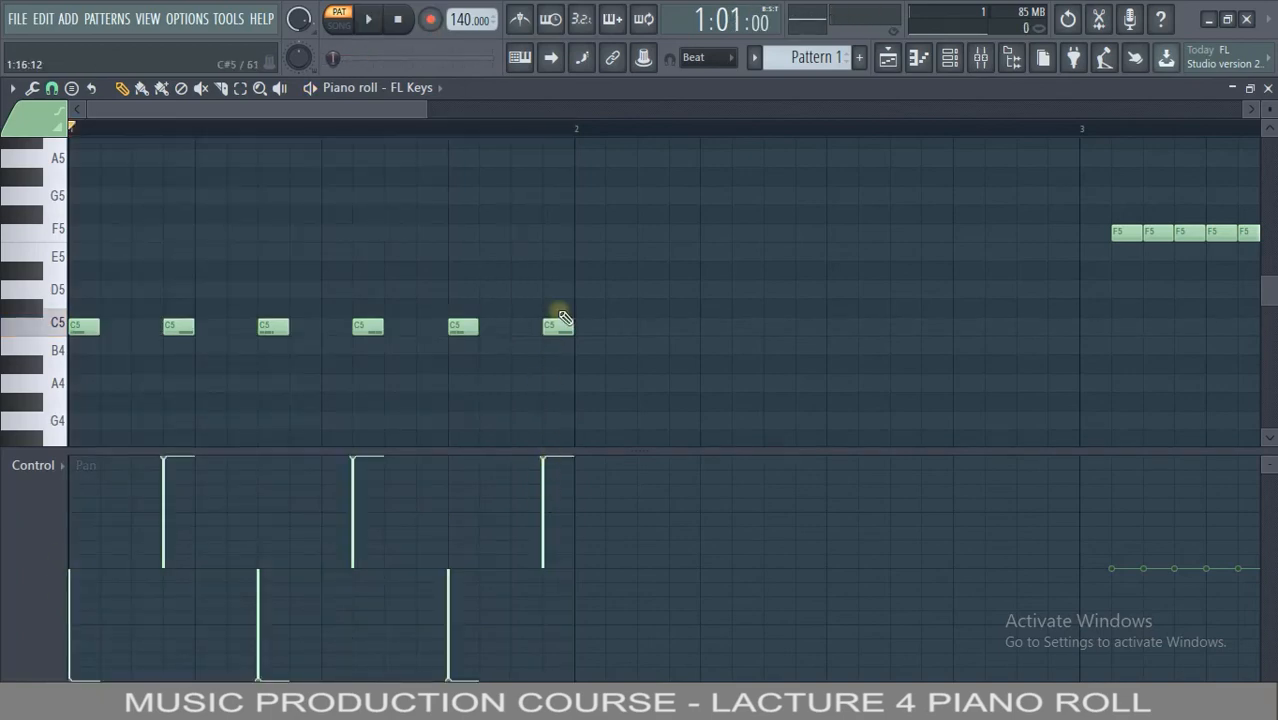
# Draw a right-panned E5 in bar 2, followed by centred C5, B4, B4 and A#4 notes across bars 2 and 3
pyautogui.click(735, 257)
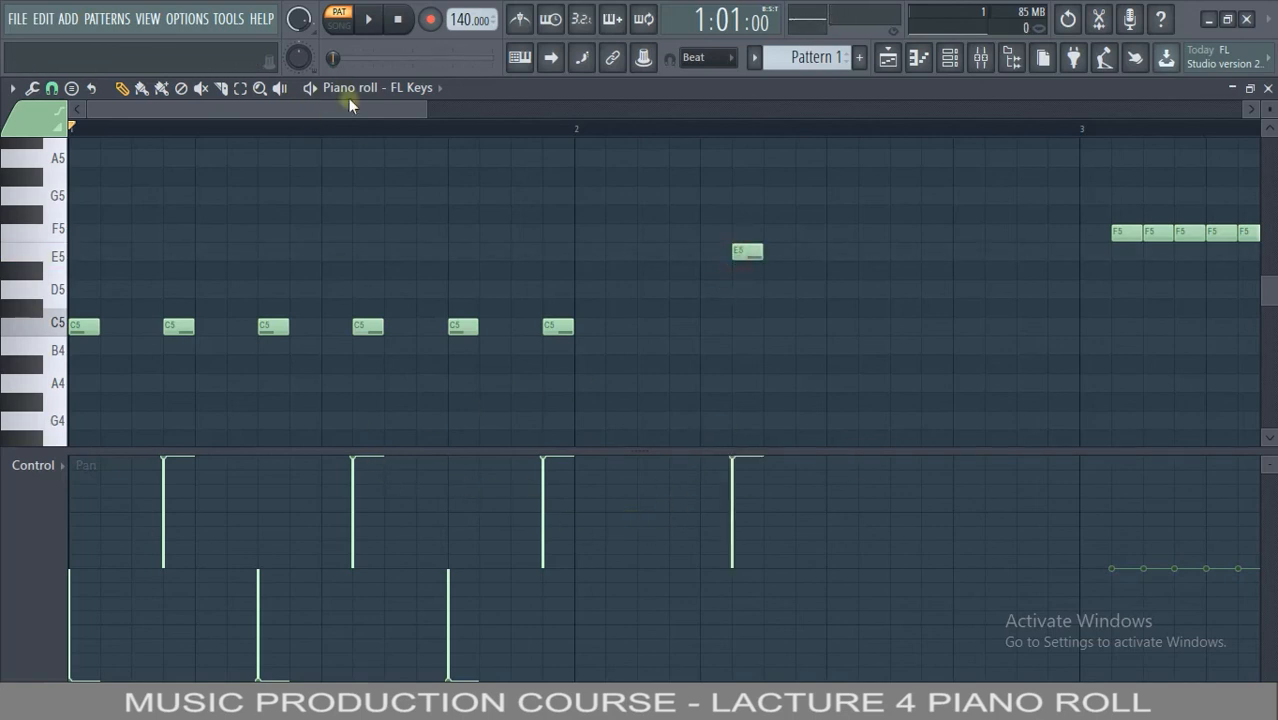
pyautogui.moveTo(413, 110); pyautogui.dragTo(538, 130)
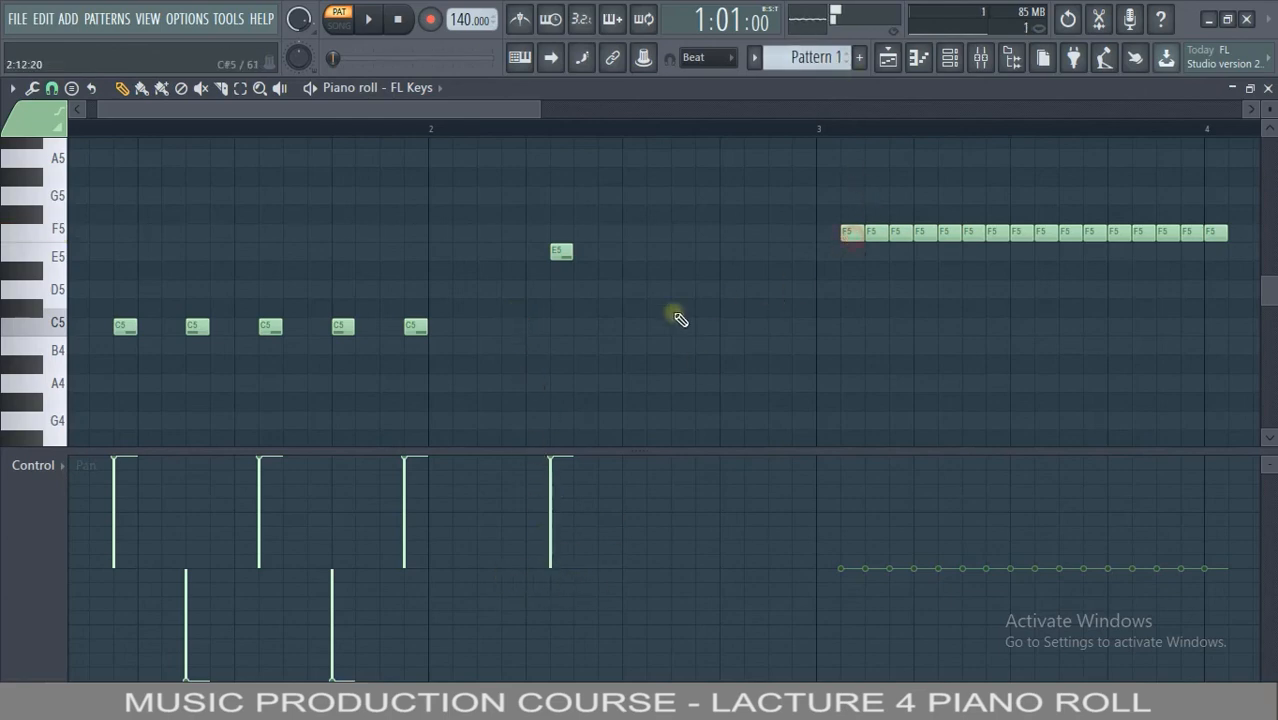
pyautogui.click(590, 325)
pyautogui.click(690, 343)
pyautogui.click(824, 344)
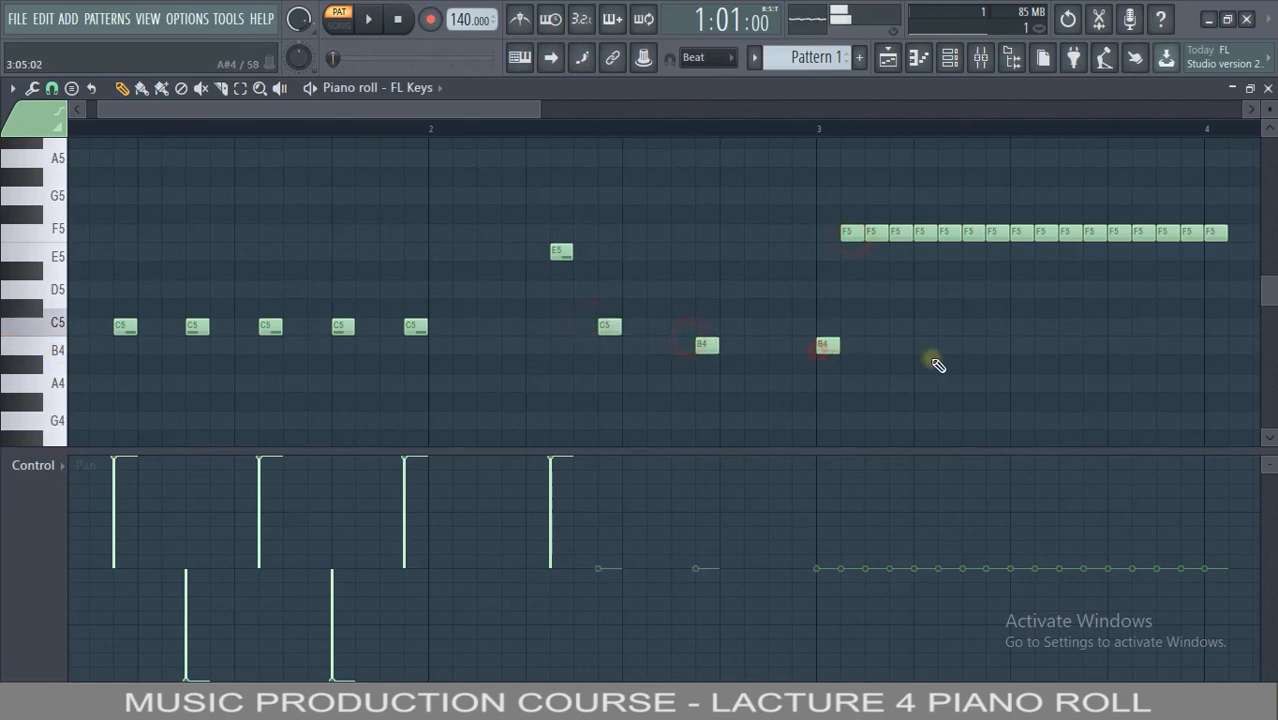
pyautogui.click(940, 363)
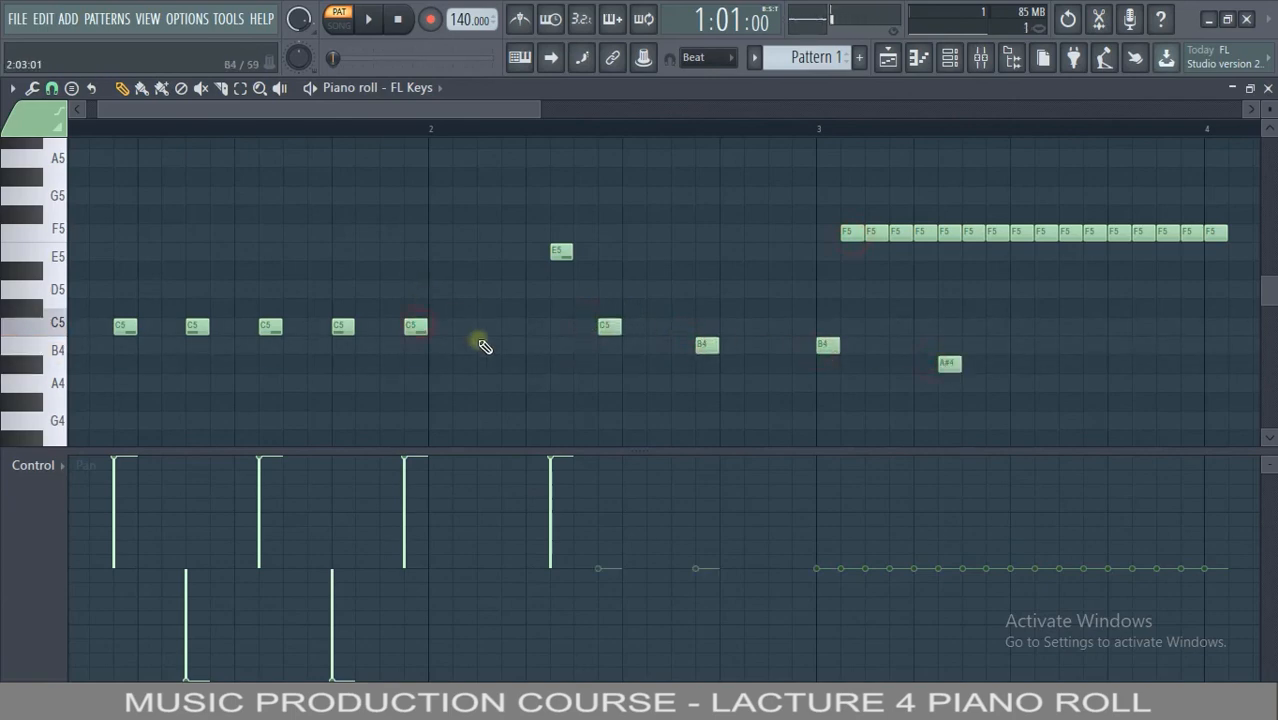
# Draw right-panned A4, G#4 and G4 notes in bar 2 and another G4 at the start of bar 3
pyautogui.click(468, 383)
pyautogui.click(568, 398)
pyautogui.click(722, 420)
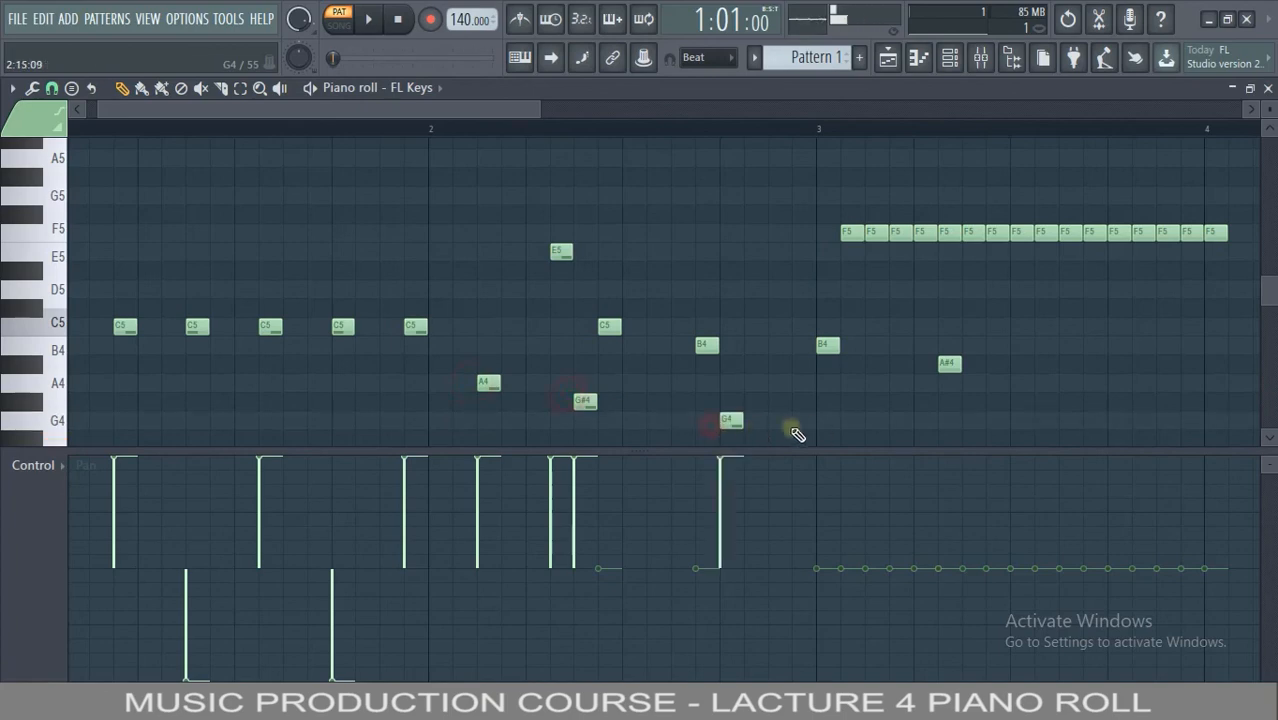
pyautogui.click(819, 420)
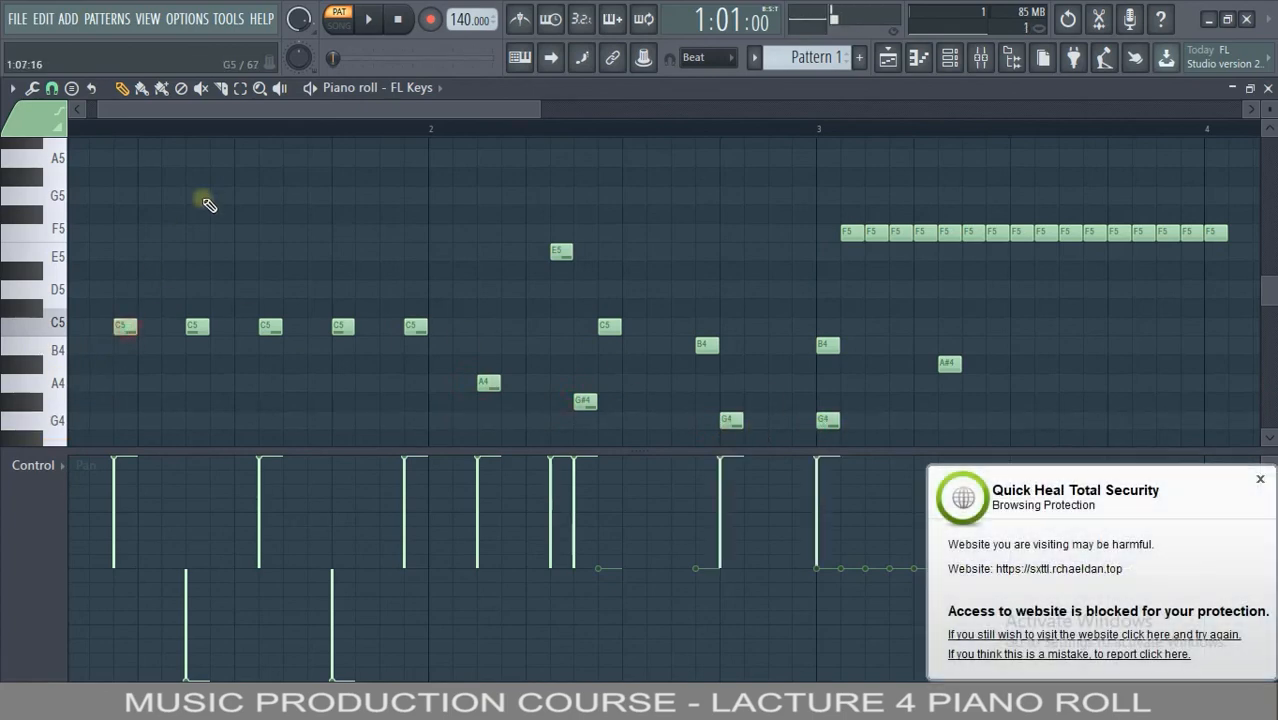
# Draw a right-panned G#5 in bar 1 and left-panned G5, G#5 and G#5 notes in bar 2, and dismiss the security notification
pyautogui.click(190, 176)
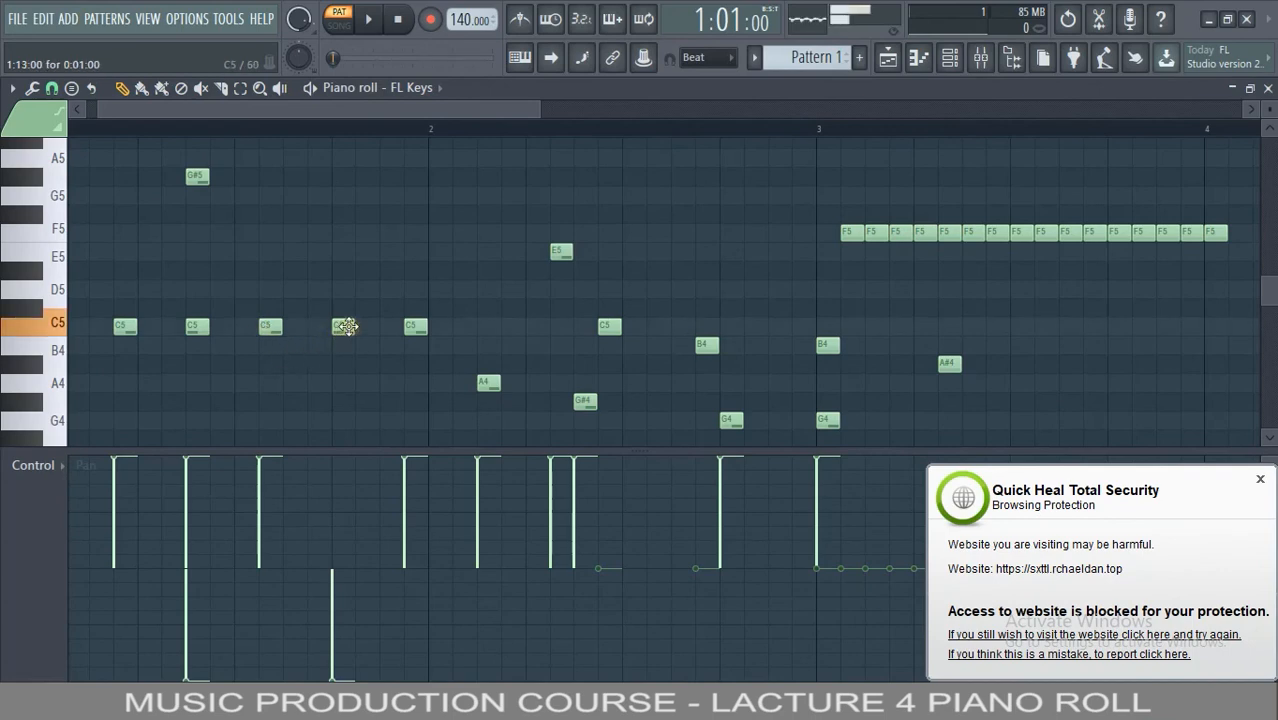
pyautogui.click(454, 194)
pyautogui.click(552, 176)
pyautogui.click(697, 176)
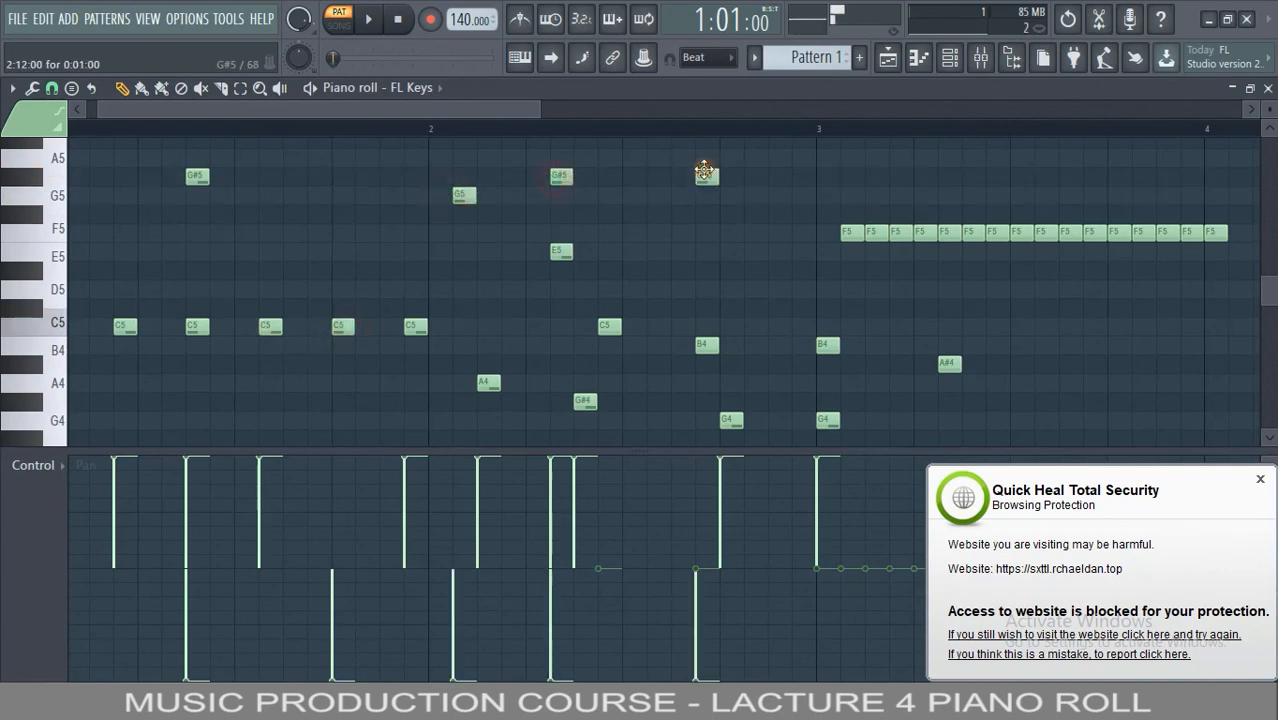
pyautogui.click(1261, 480)
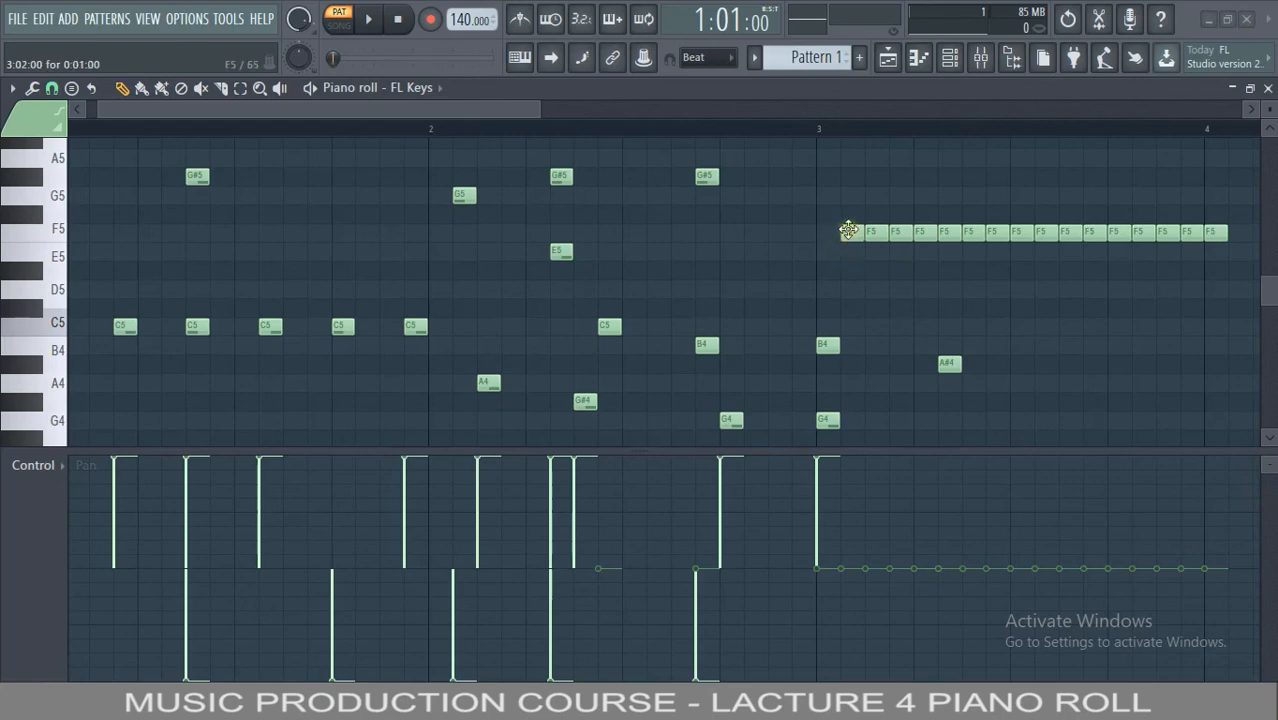
# Draw centred notes across bar 3 above the F5 row: one A5 followed by four G#5 notes, using the F5 note's properties
pyautogui.click(848, 230)
pyautogui.click(824, 157)
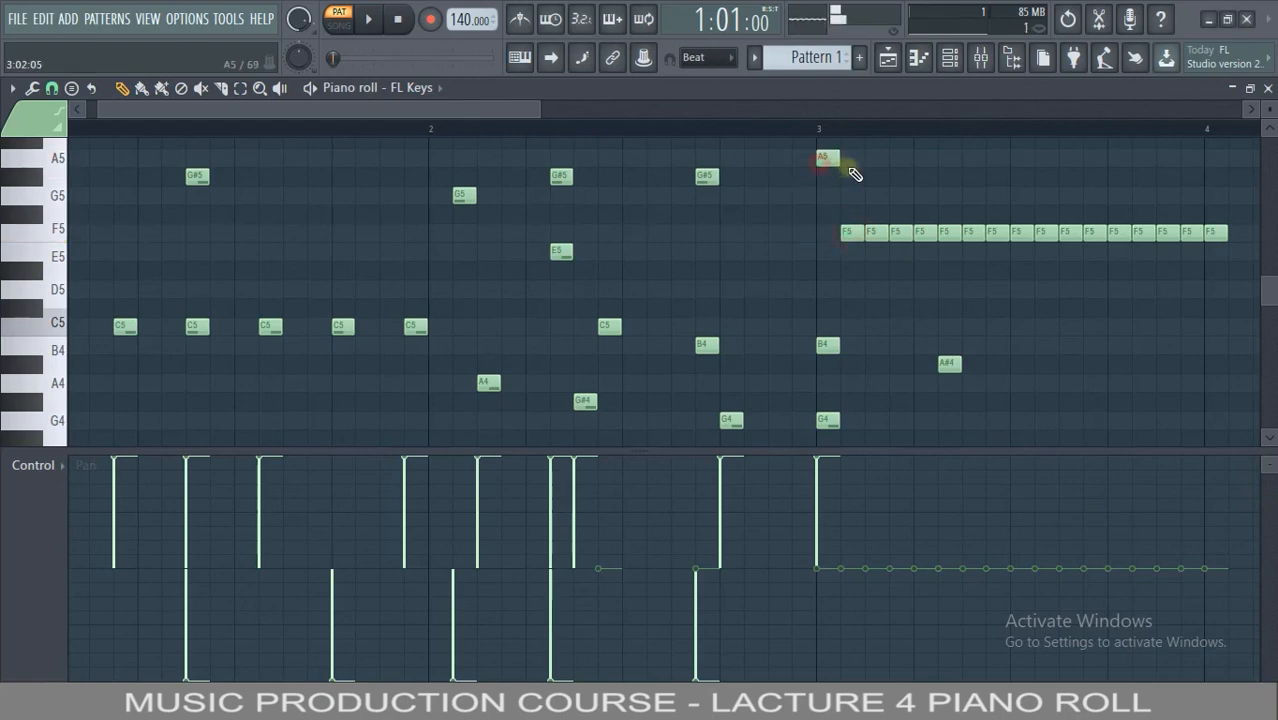
pyautogui.click(920, 175)
pyautogui.click(1042, 175)
pyautogui.click(1092, 176)
pyautogui.click(1163, 176)
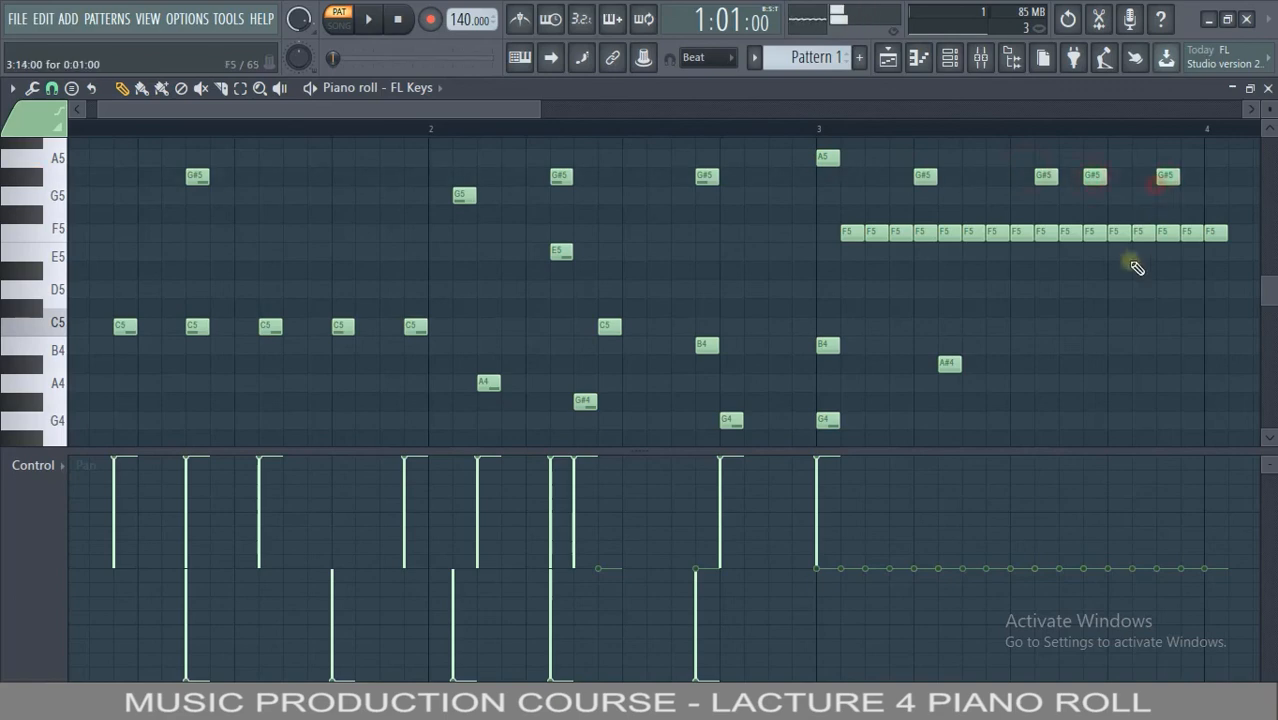
# Draw a scattered run of centred notes between C#5 and F#5, working back from bar 3 to bar 1
pyautogui.click(1116, 288)
pyautogui.click(1042, 306)
pyautogui.click(897, 269)
pyautogui.click(800, 251)
pyautogui.click(776, 269)
pyautogui.click(699, 270)
pyautogui.click(675, 270)
pyautogui.click(579, 268)
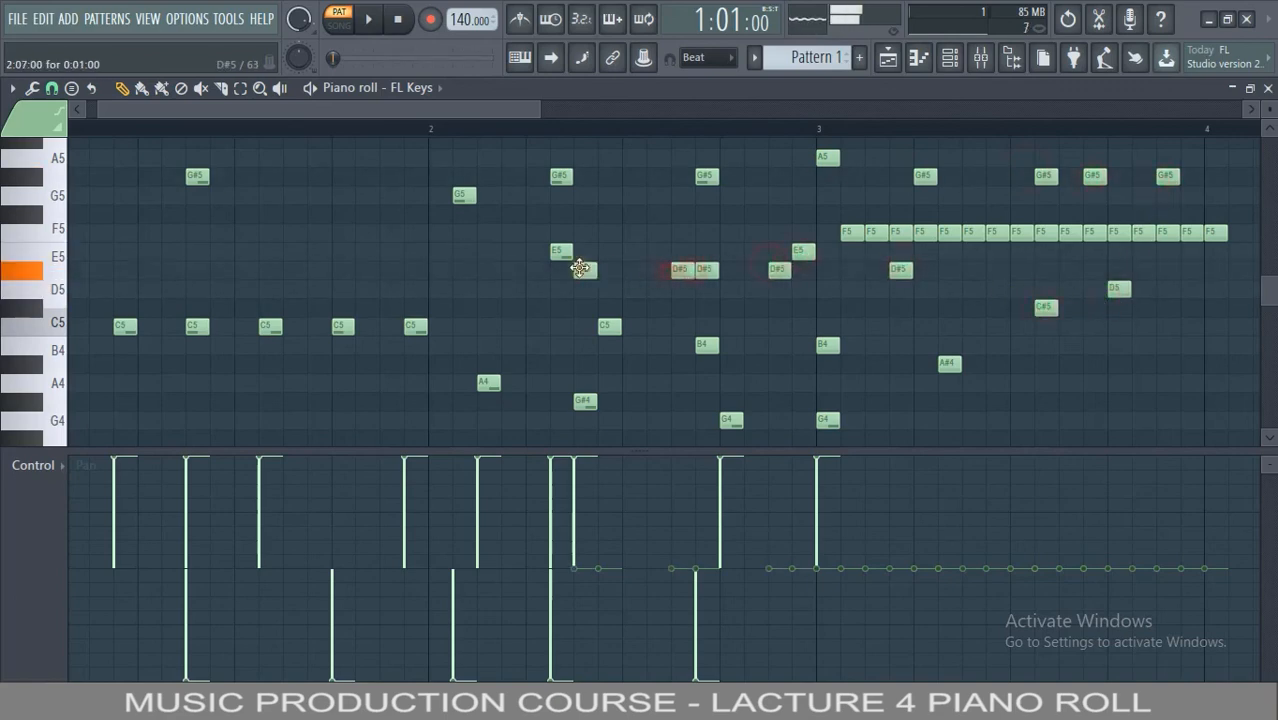
pyautogui.click(511, 271)
pyautogui.click(460, 270)
pyautogui.click(364, 252)
pyautogui.click(311, 232)
pyautogui.moveTo(235, 232); pyautogui.dragTo(185, 234)
pyautogui.click(92, 270)
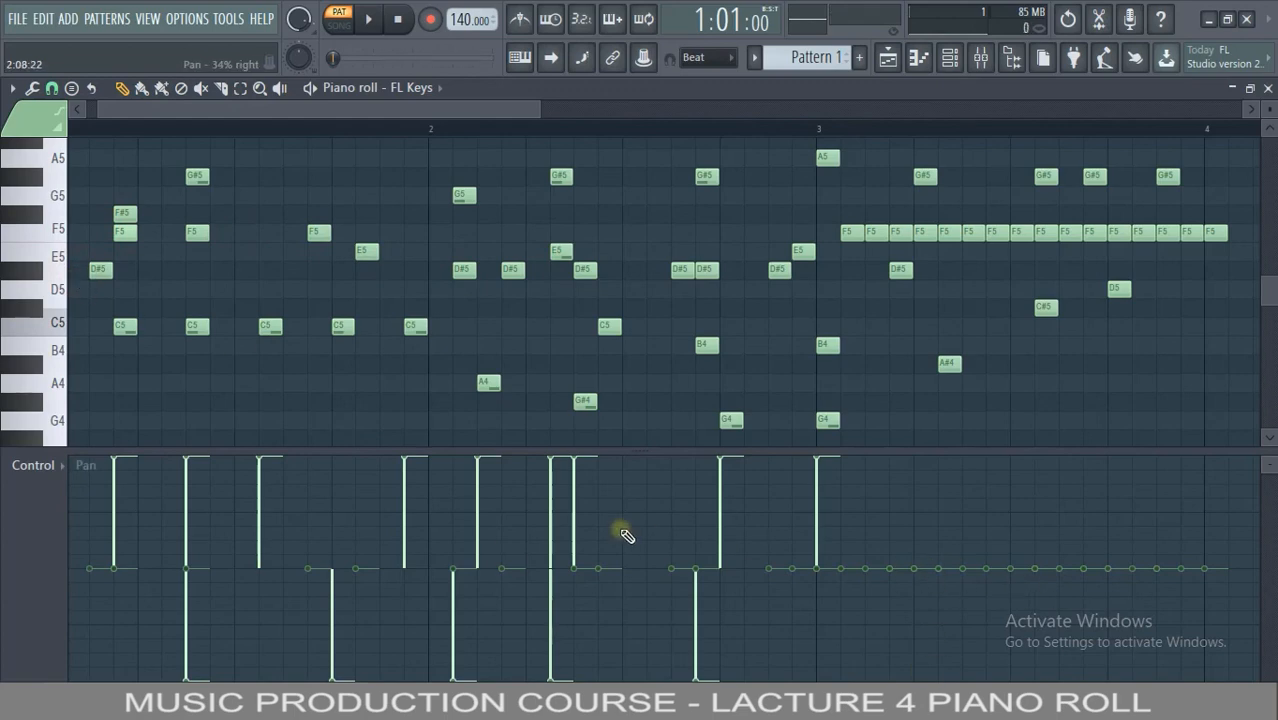
# Delete all notes in the piano roll and clear the time selection
pyautogui.hotkey('ctrl', 'a')
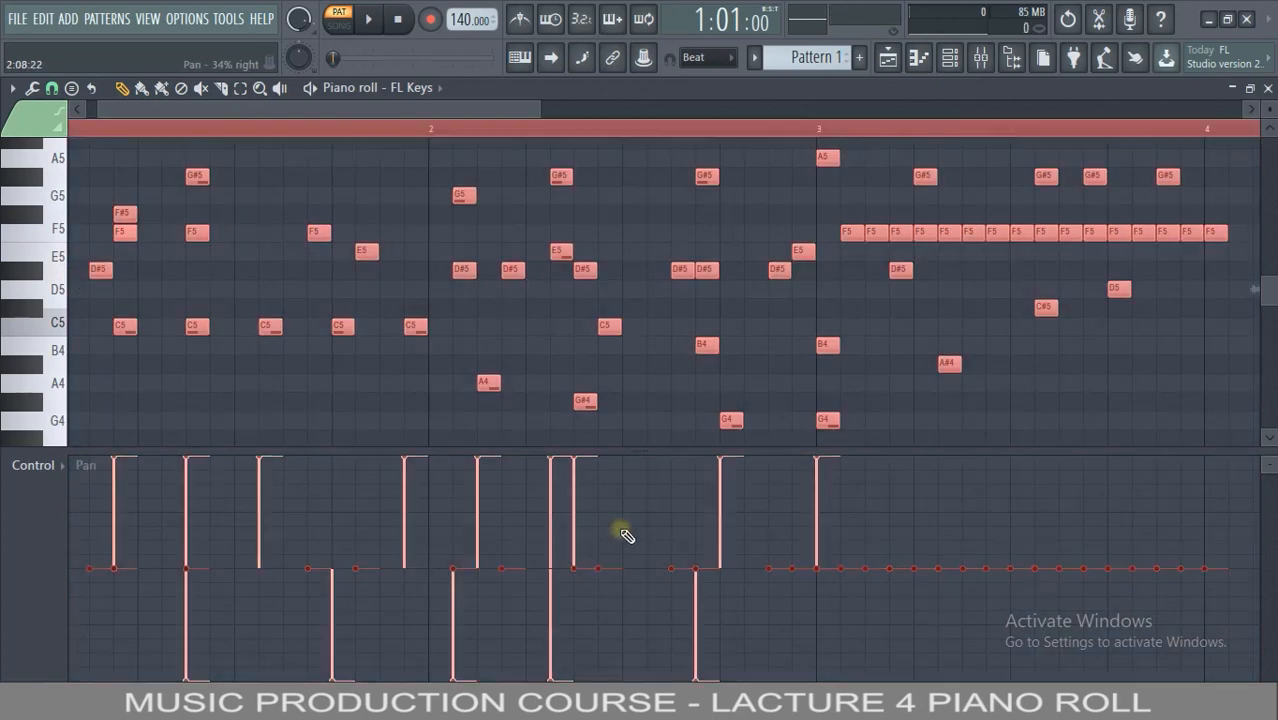
pyautogui.press('Delete')
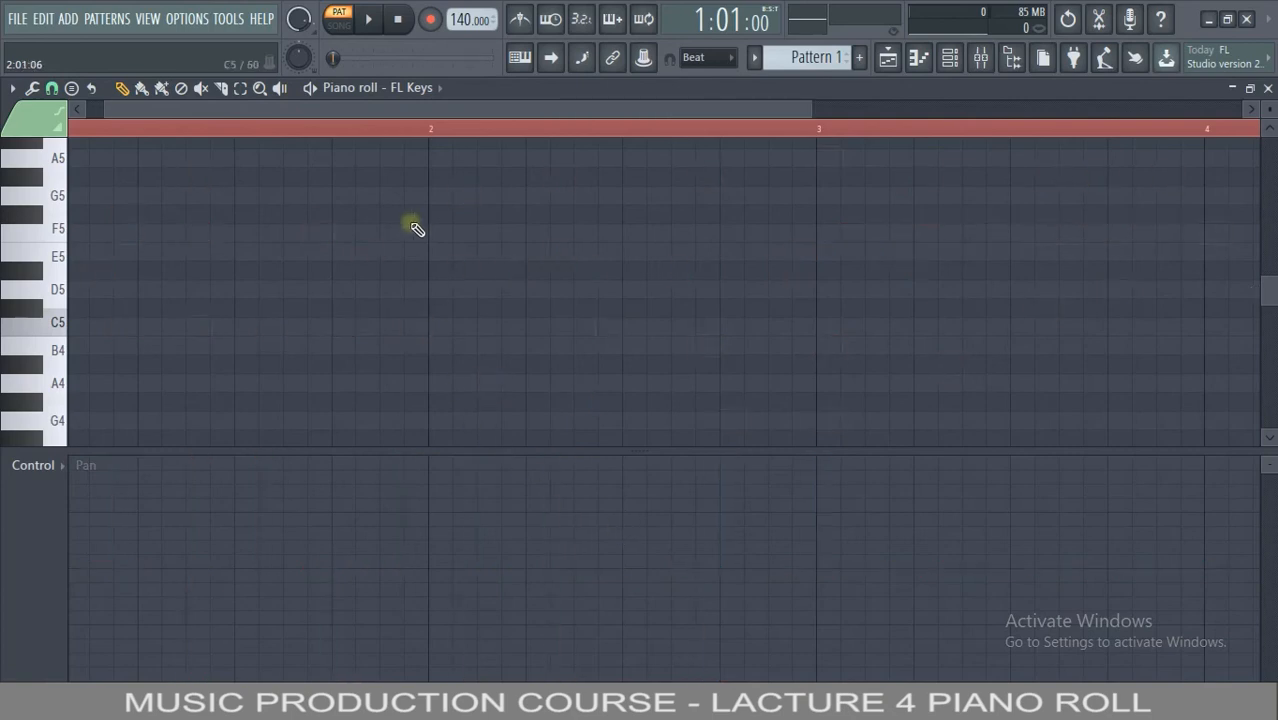
pyautogui.doubleClick(309, 129)
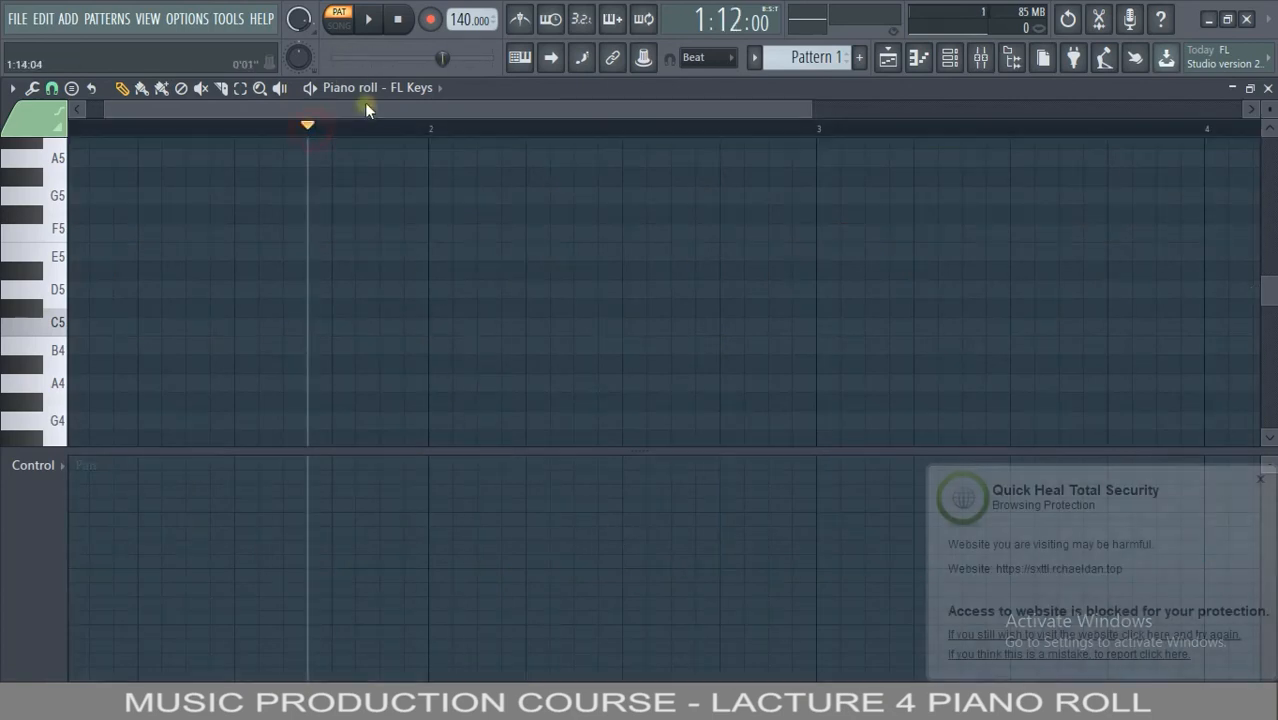
# Draw one C5 note at the start of bar 1 and limit the time selection to the first bar
pyautogui.moveTo(366, 108); pyautogui.dragTo(346, 110)
pyautogui.moveTo(796, 120); pyautogui.dragTo(577, 110)
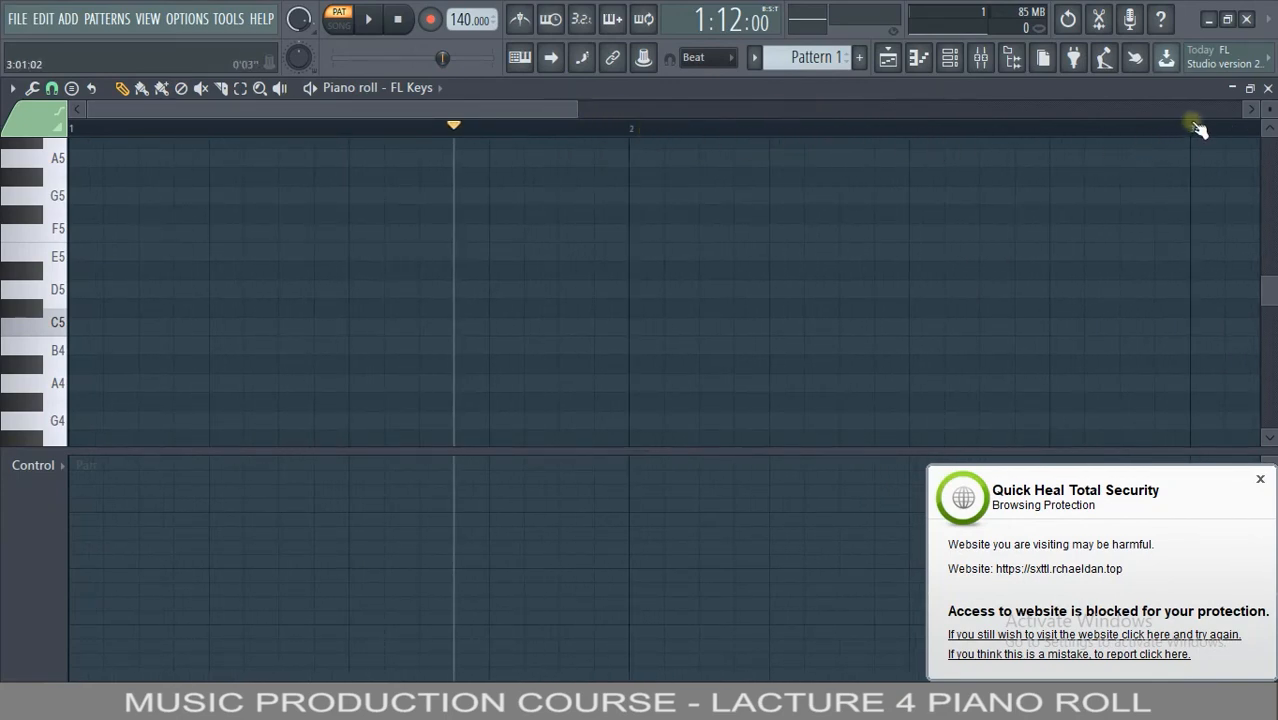
pyautogui.moveTo(1140, 128); pyautogui.dragTo(60, 125)
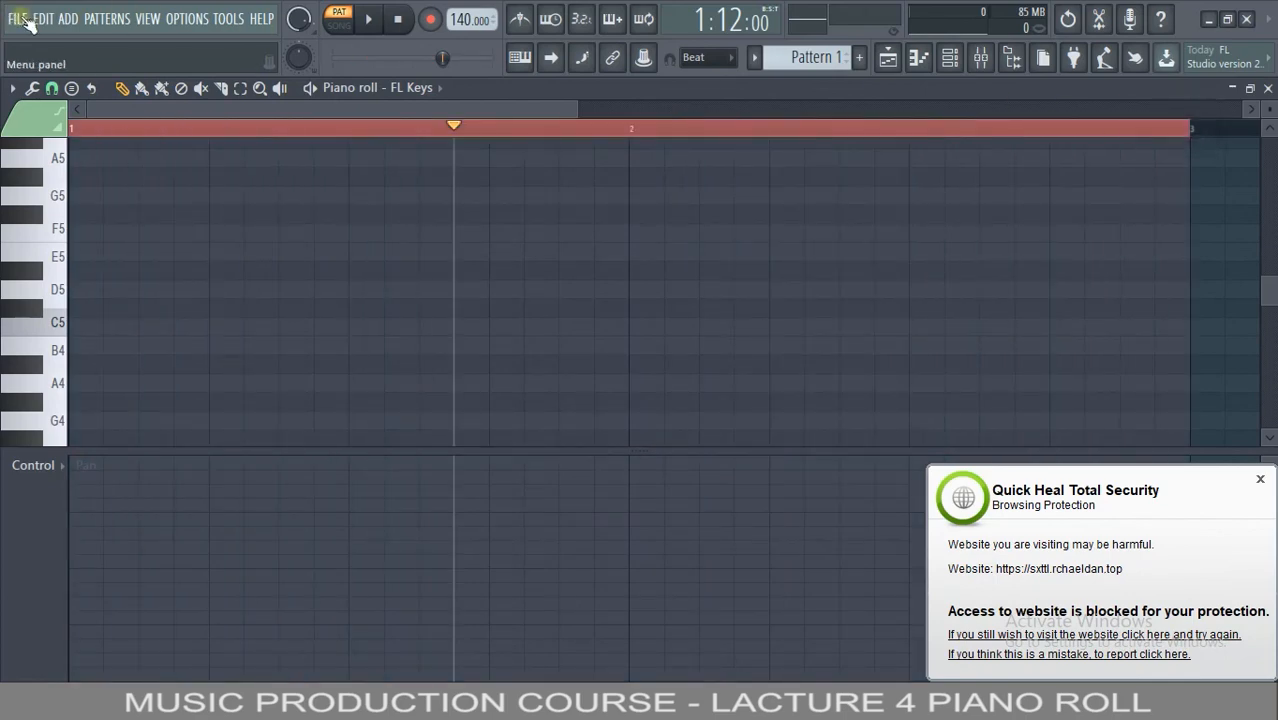
pyautogui.click(88, 323)
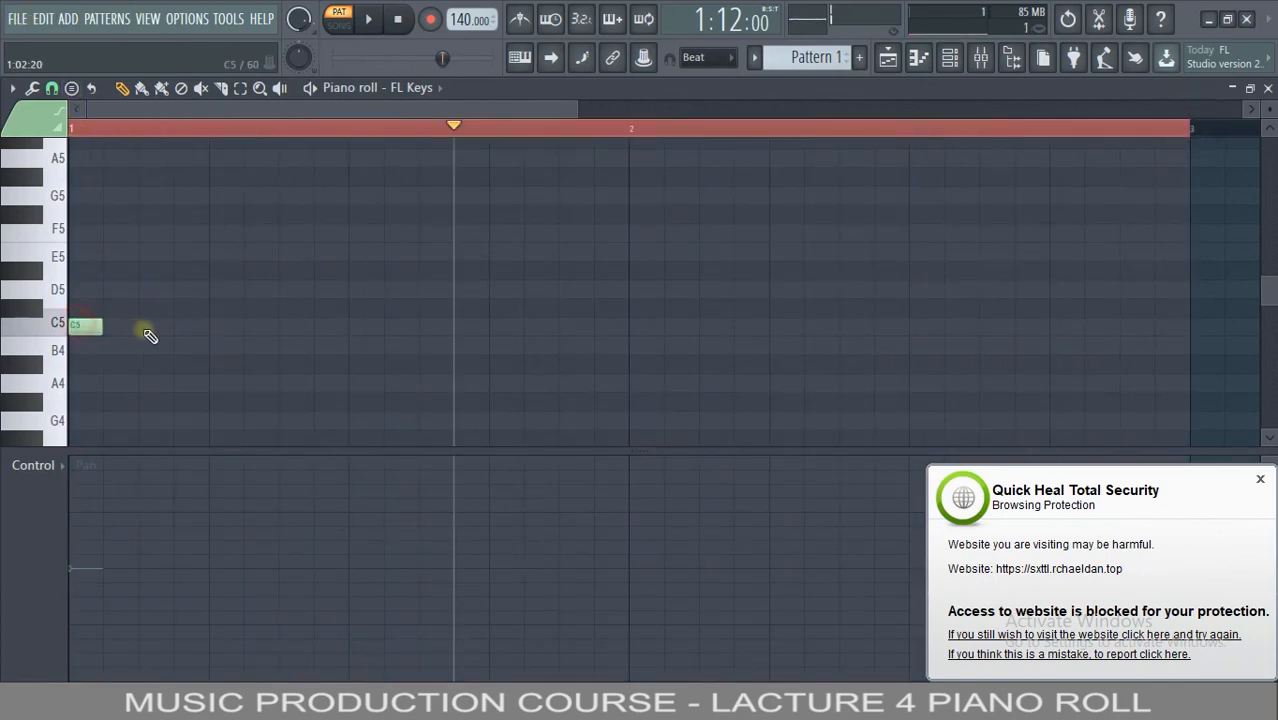
pyautogui.keyDown('ctrl'); pyautogui.click(640, 128); pyautogui.keyUp('ctrl')
pyautogui.moveTo(643, 133); pyautogui.dragTo(66, 128)
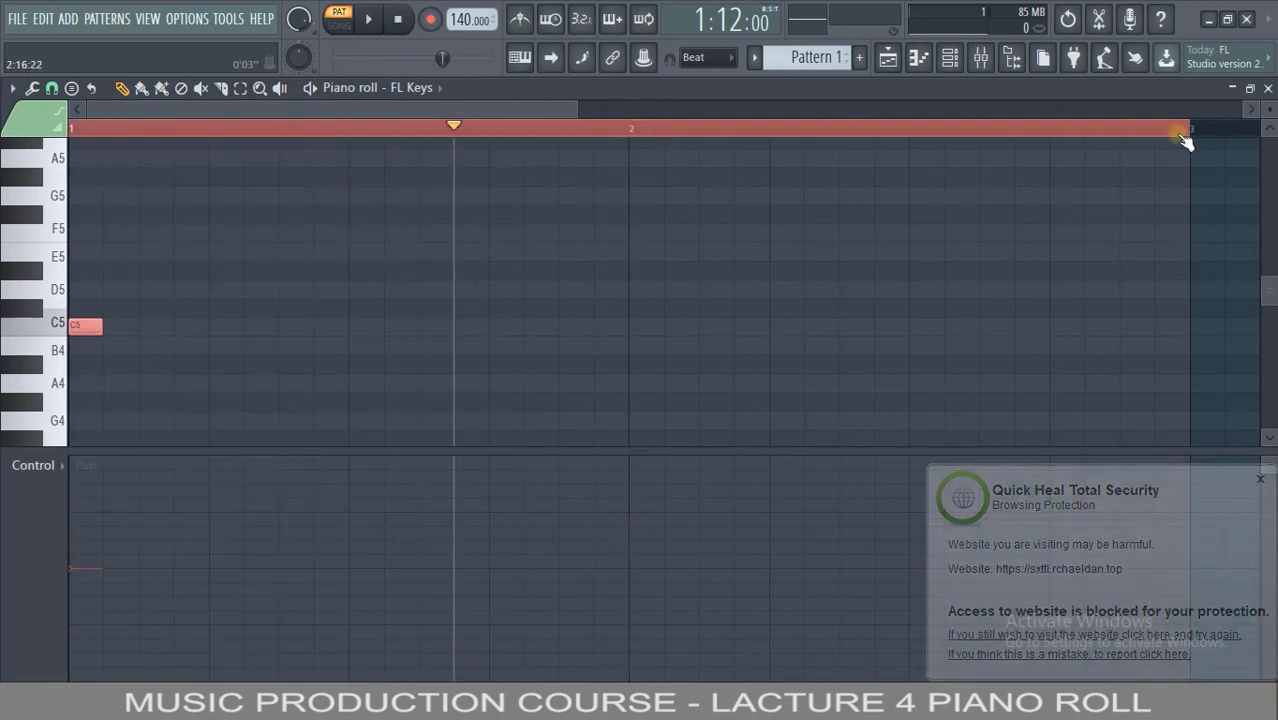
pyautogui.moveTo(1187, 134)
pyautogui.mouseDown()
pyautogui.moveTo(1005, 140)
pyautogui.moveTo(699, 122)
pyautogui.moveTo(643, 142)
pyautogui.mouseUp()
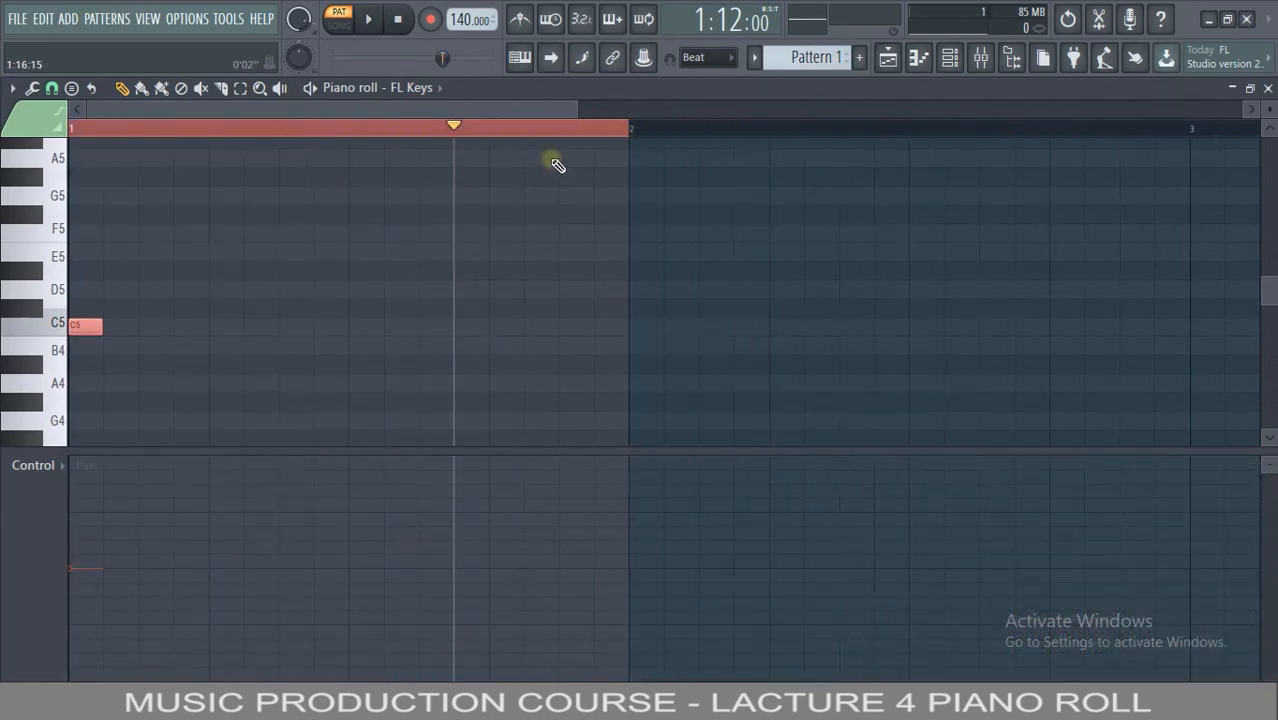
# Show note velocity in the control lane and add three C5 notes on every second step in the first half of bar 1
pyautogui.click(52, 468)
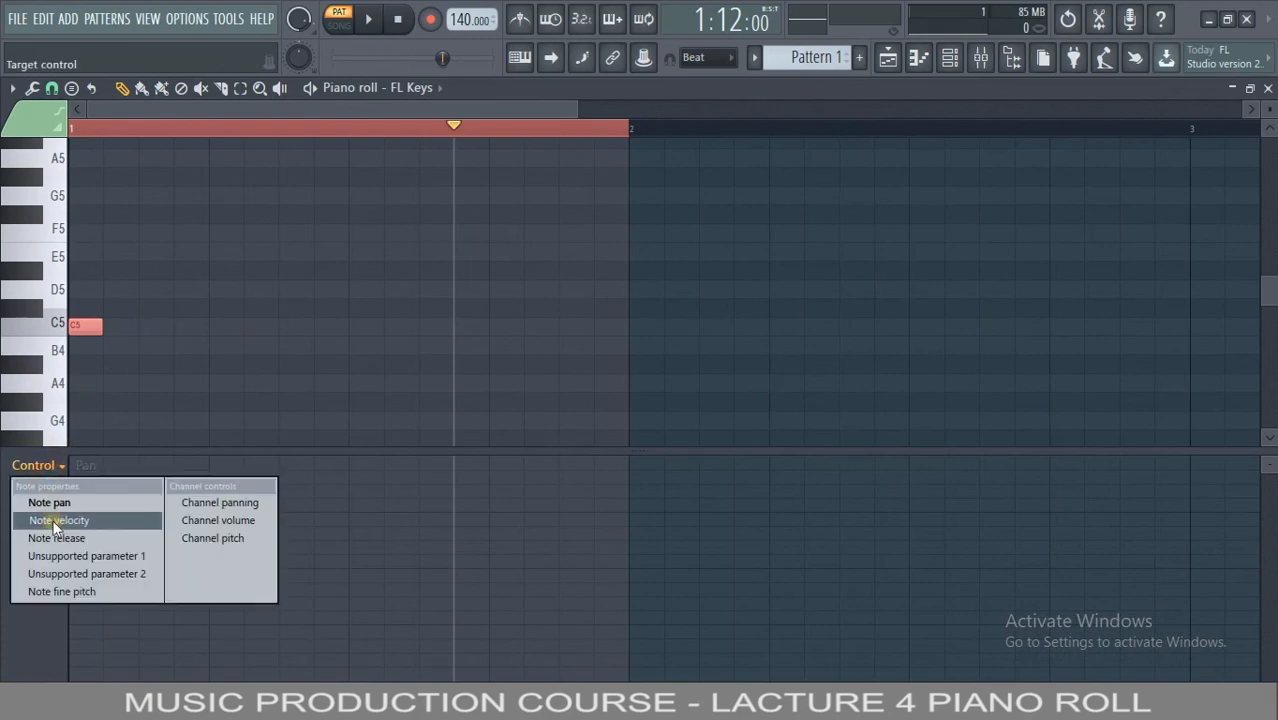
pyautogui.click(55, 521)
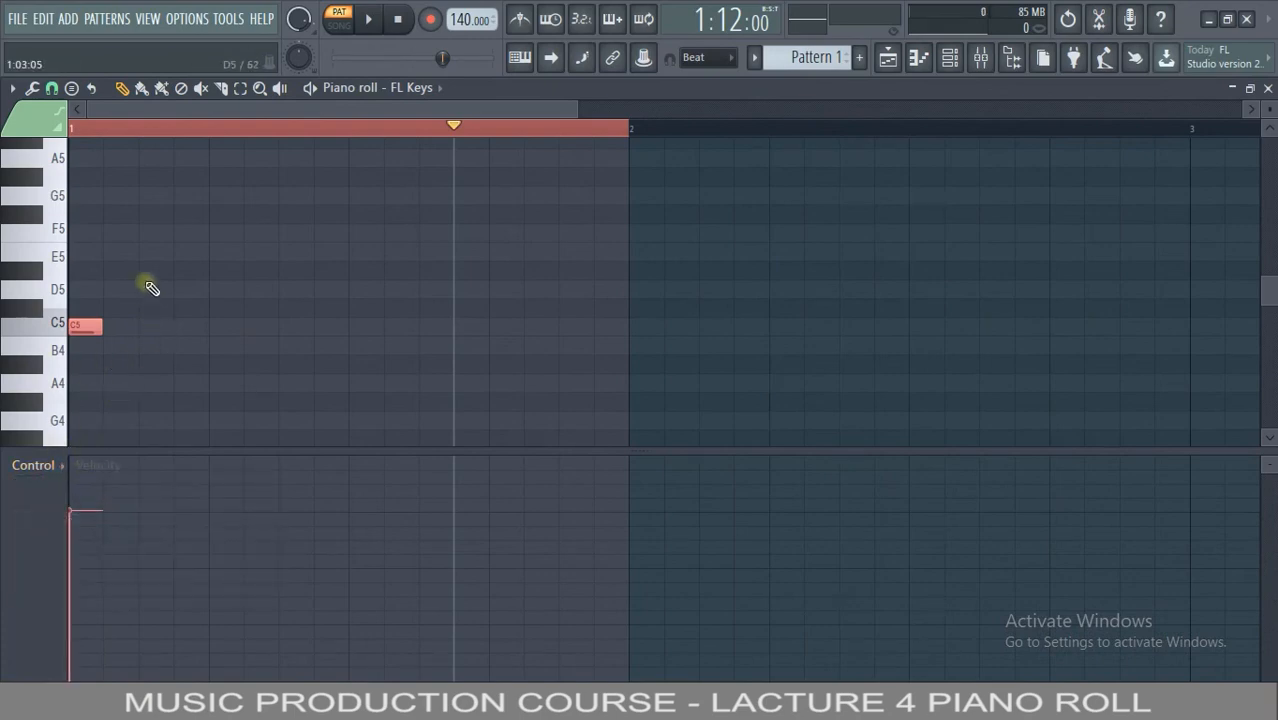
pyautogui.click(148, 330)
pyautogui.click(216, 330)
pyautogui.click(320, 330)
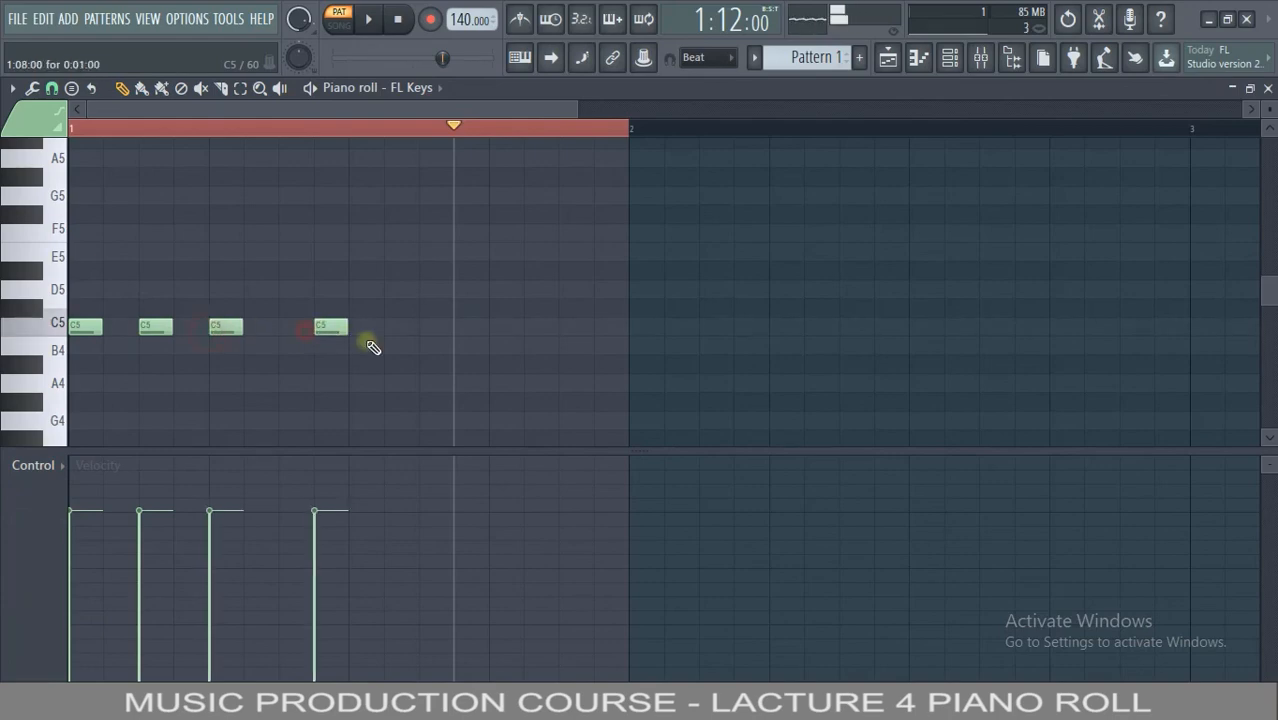
pyautogui.click(287, 328)
pyautogui.rightClick(334, 328)
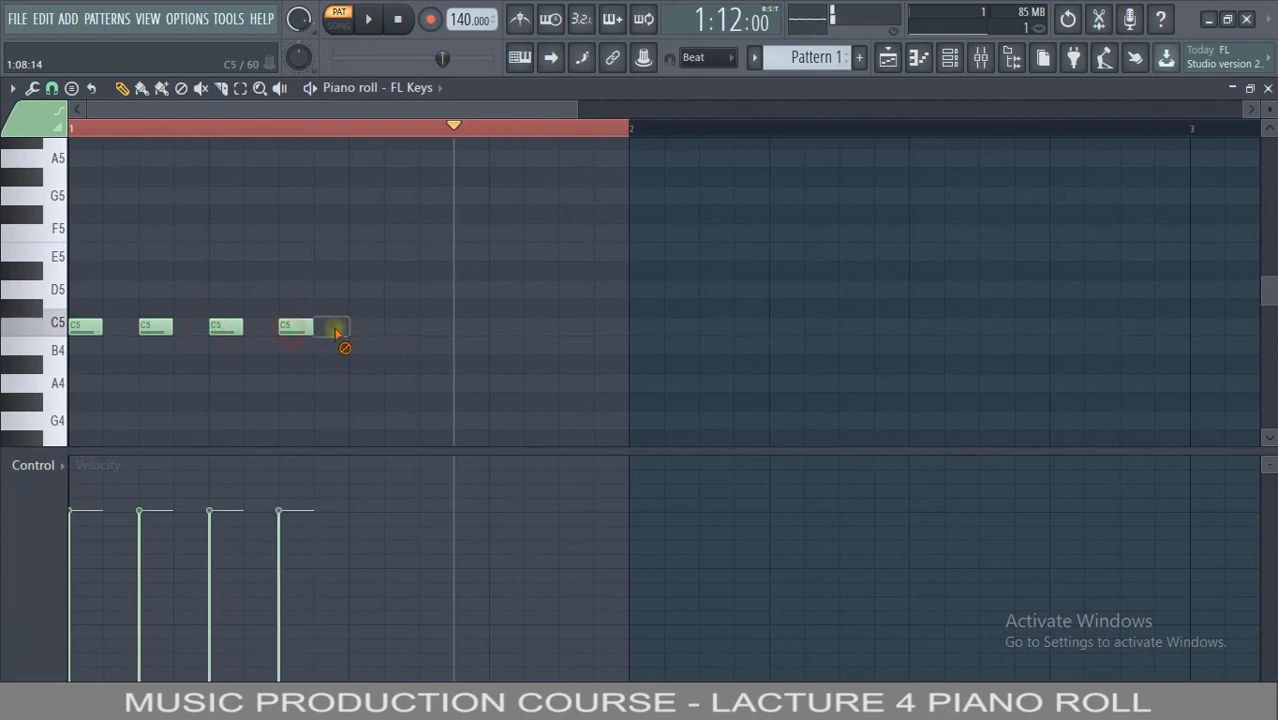
# Draw eleven scattered notes between G4 and G#5 from the second half of bar 1 through the end of bar 2
pyautogui.click(404, 328)
pyautogui.click(566, 345)
pyautogui.click(778, 364)
pyautogui.click(918, 383)
pyautogui.click(988, 289)
pyautogui.click(638, 195)
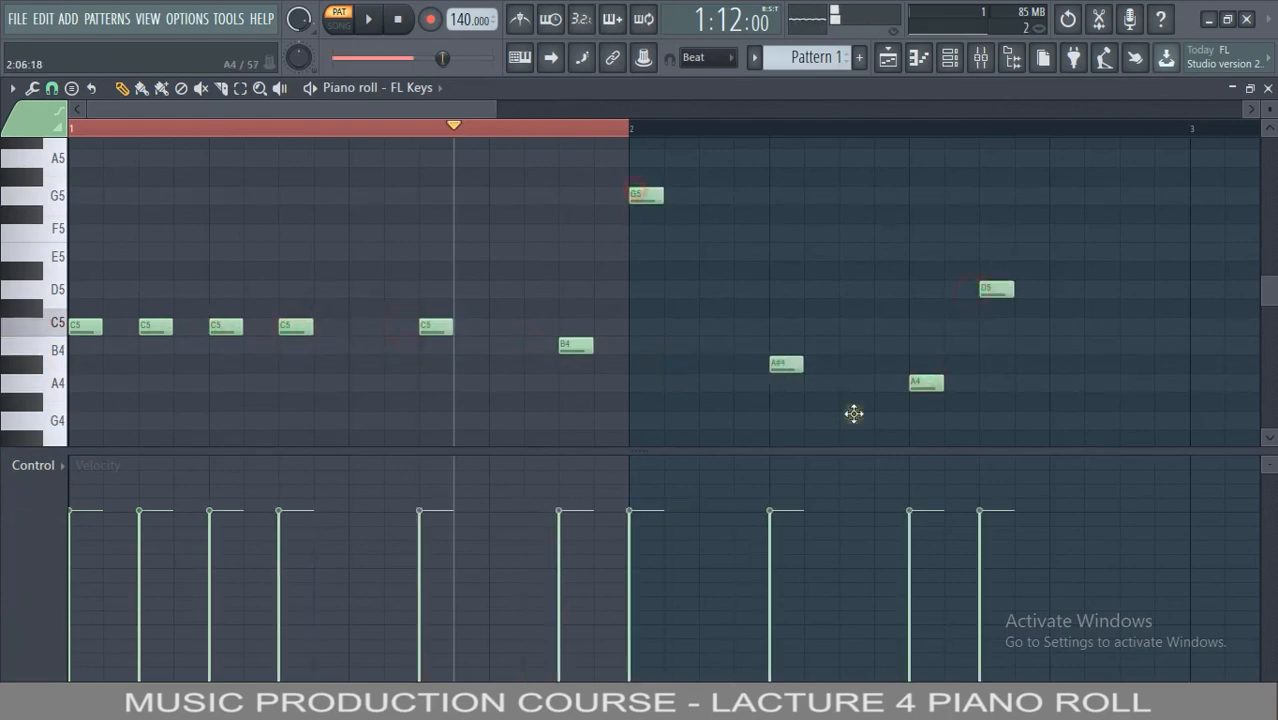
pyautogui.click(918, 420)
pyautogui.click(1128, 326)
pyautogui.click(1160, 232)
pyautogui.click(850, 177)
pyautogui.click(850, 289)
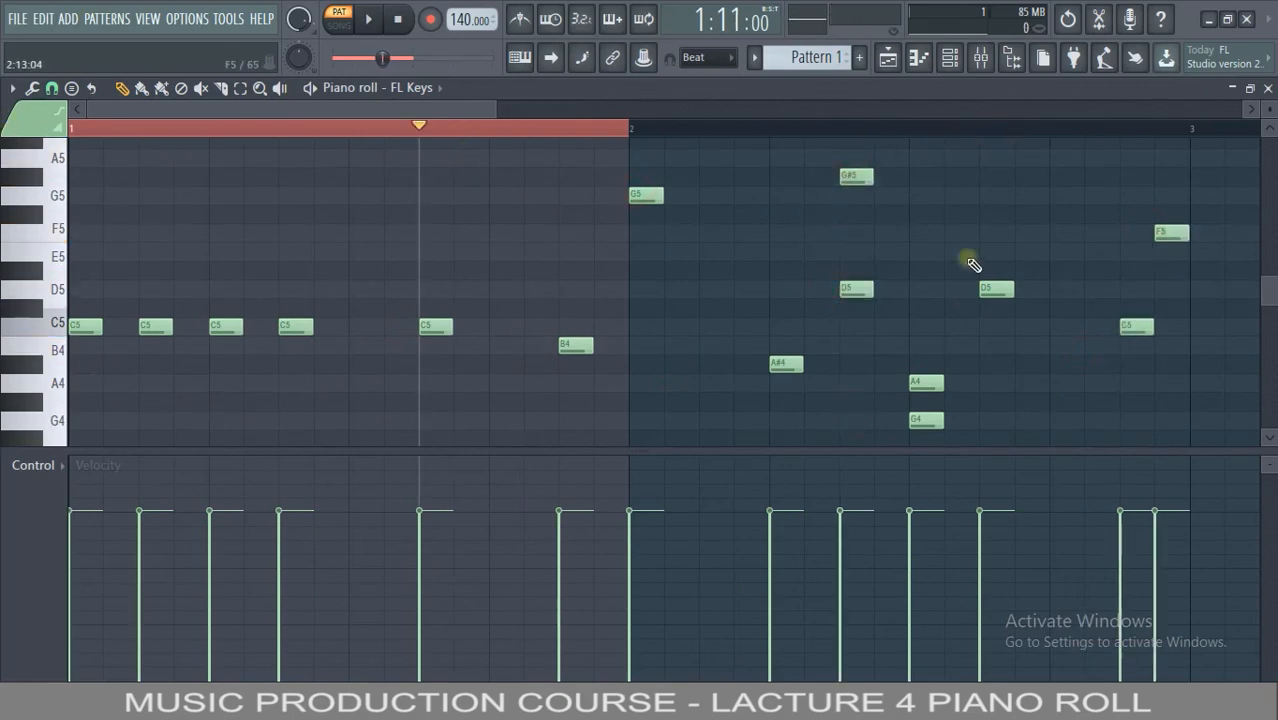
# Play the selected first bar from its start and stop playback
pyautogui.click(78, 127)
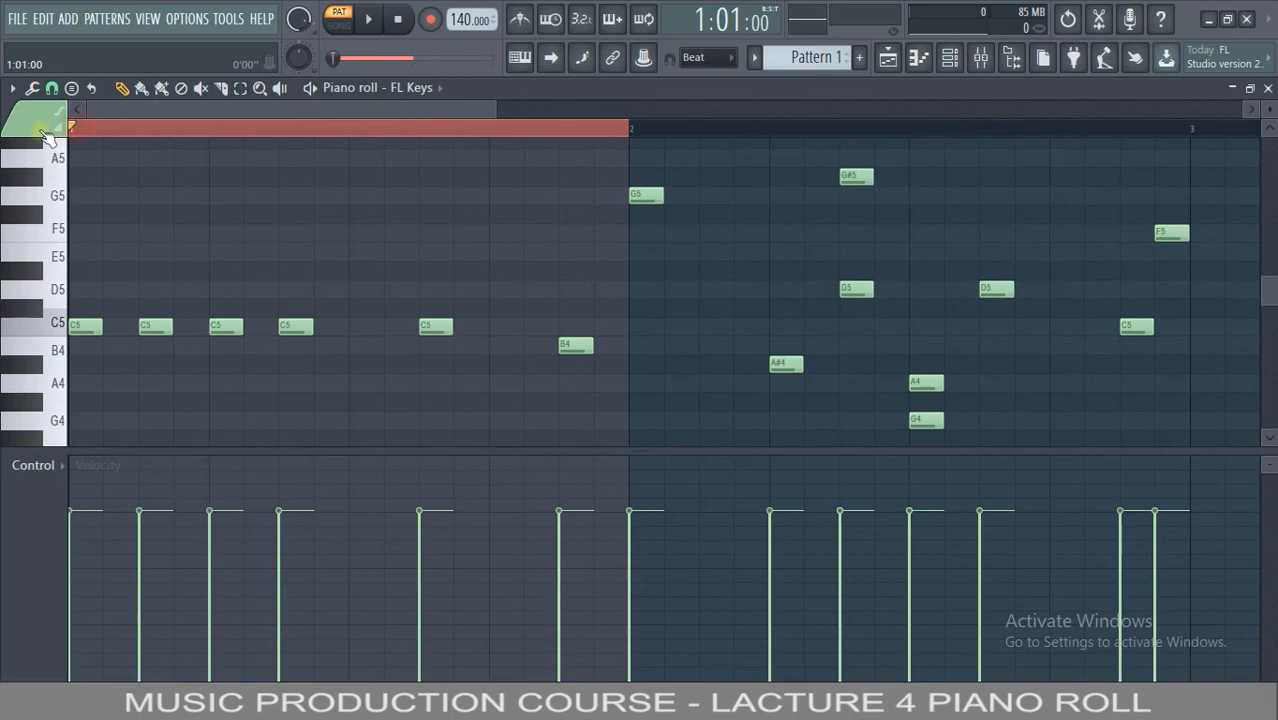
pyautogui.press('space')
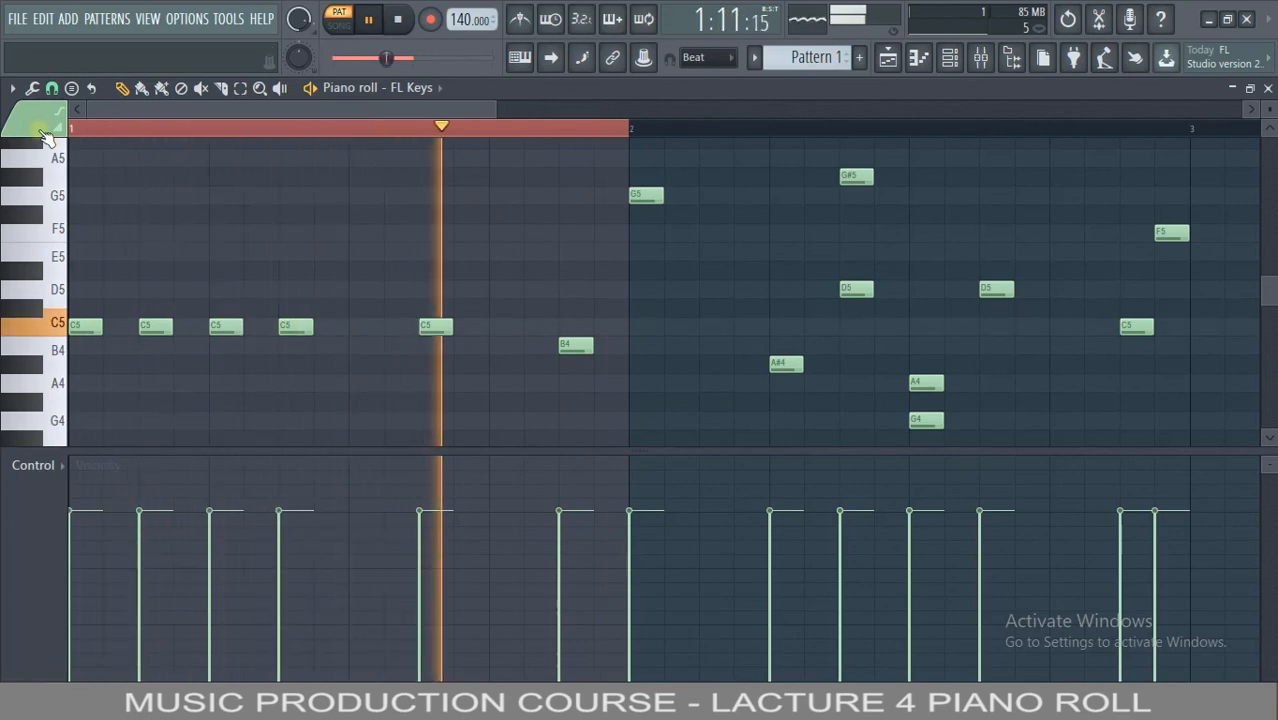
pyautogui.press('space')
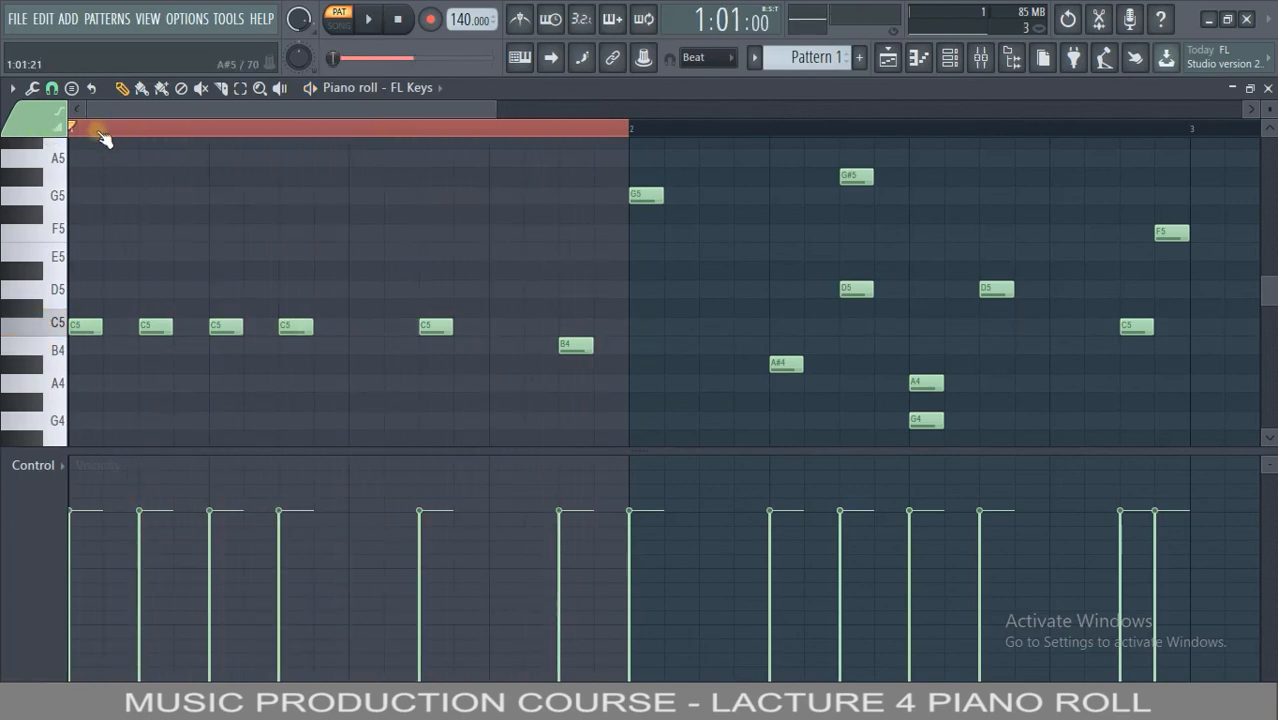
# Clear the time selection and play the whole pattern from the start of bar 1
pyautogui.click(100, 125)
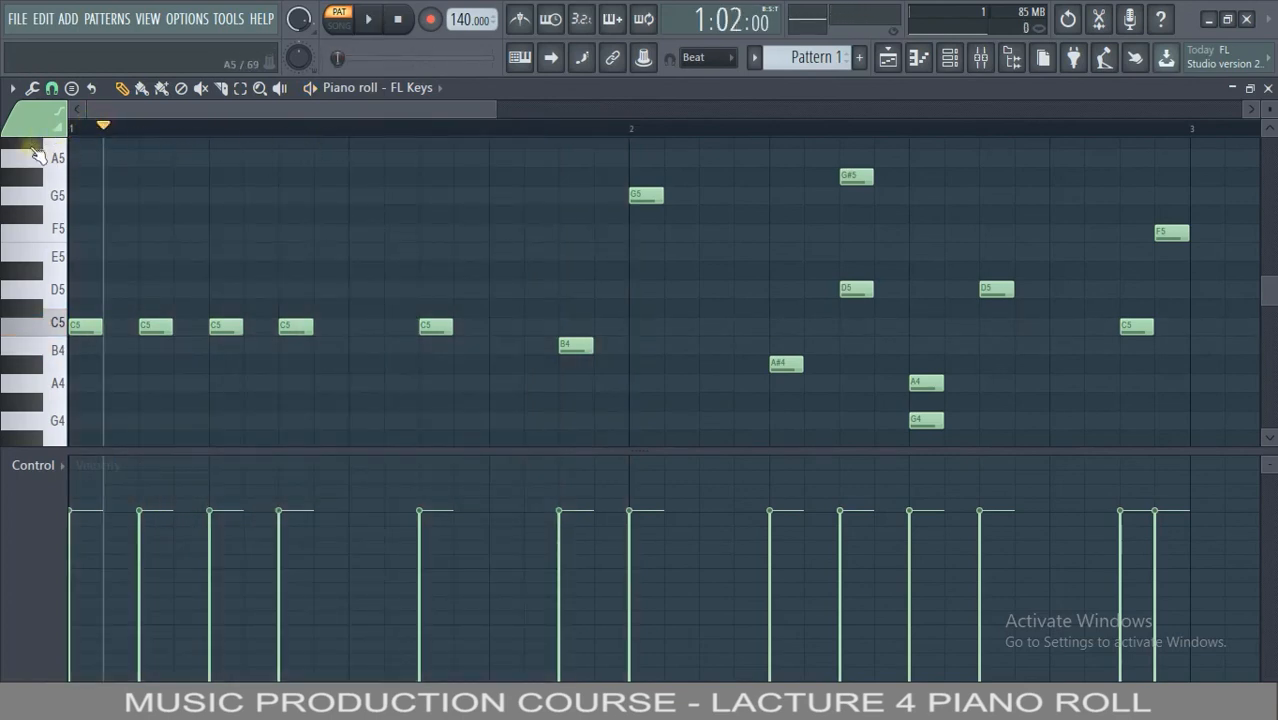
pyautogui.click(70, 126)
pyautogui.press('space')
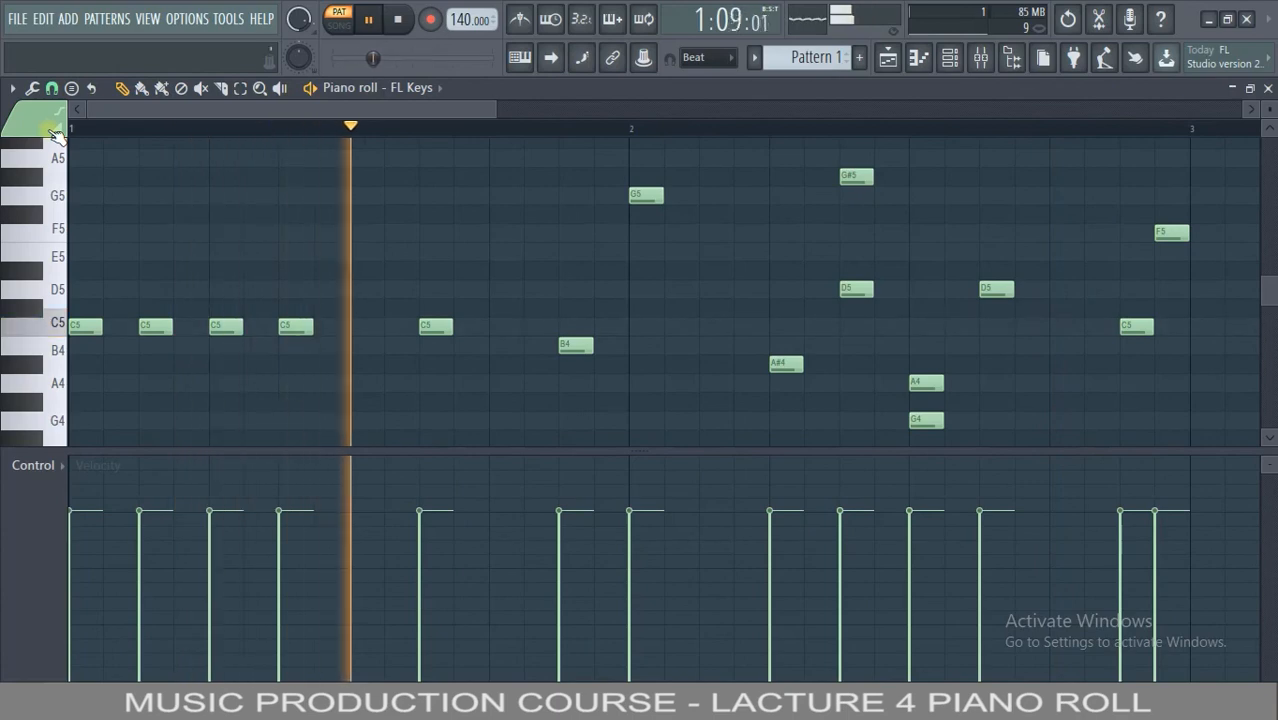
# Stop playback and delete all notes in the piano roll
pyautogui.press('space')
pyautogui.hotkey('ctrl', 'a')
pyautogui.press('Delete')
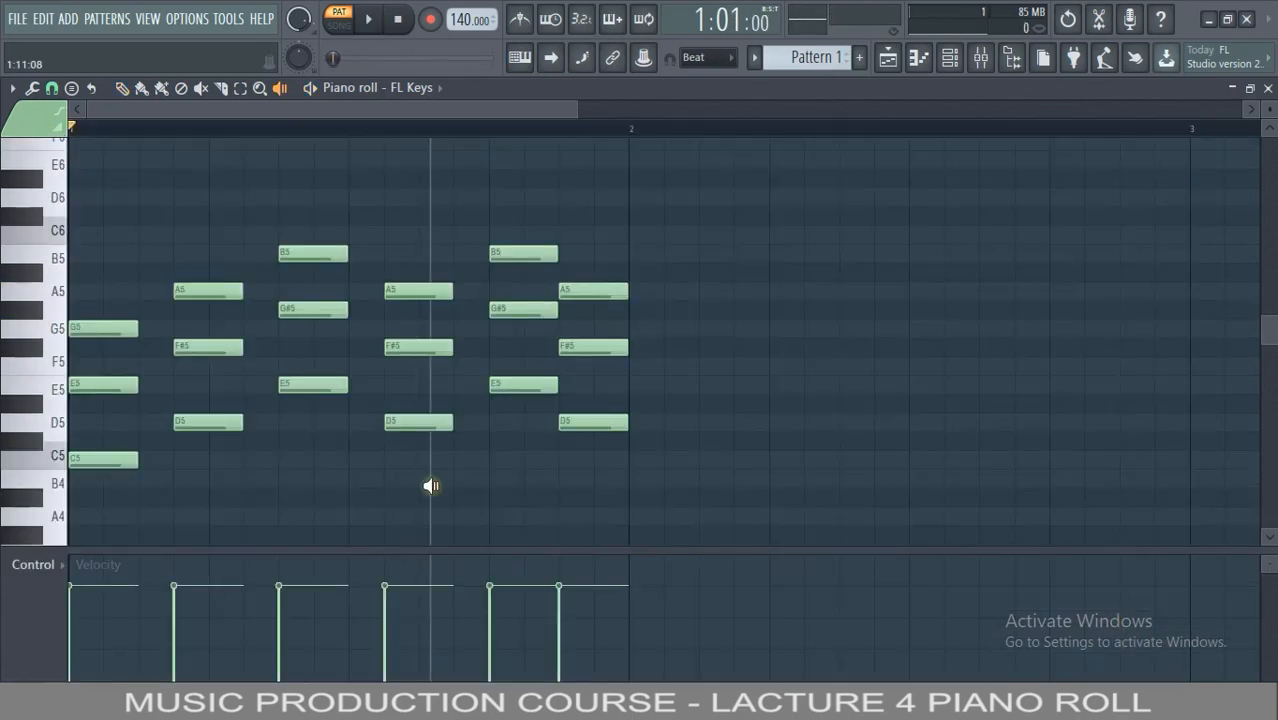
# Randomize only the velocity levels of the chord notes in bar 1, accept the result and play it
pyautogui.hotkey('alt', 'r')
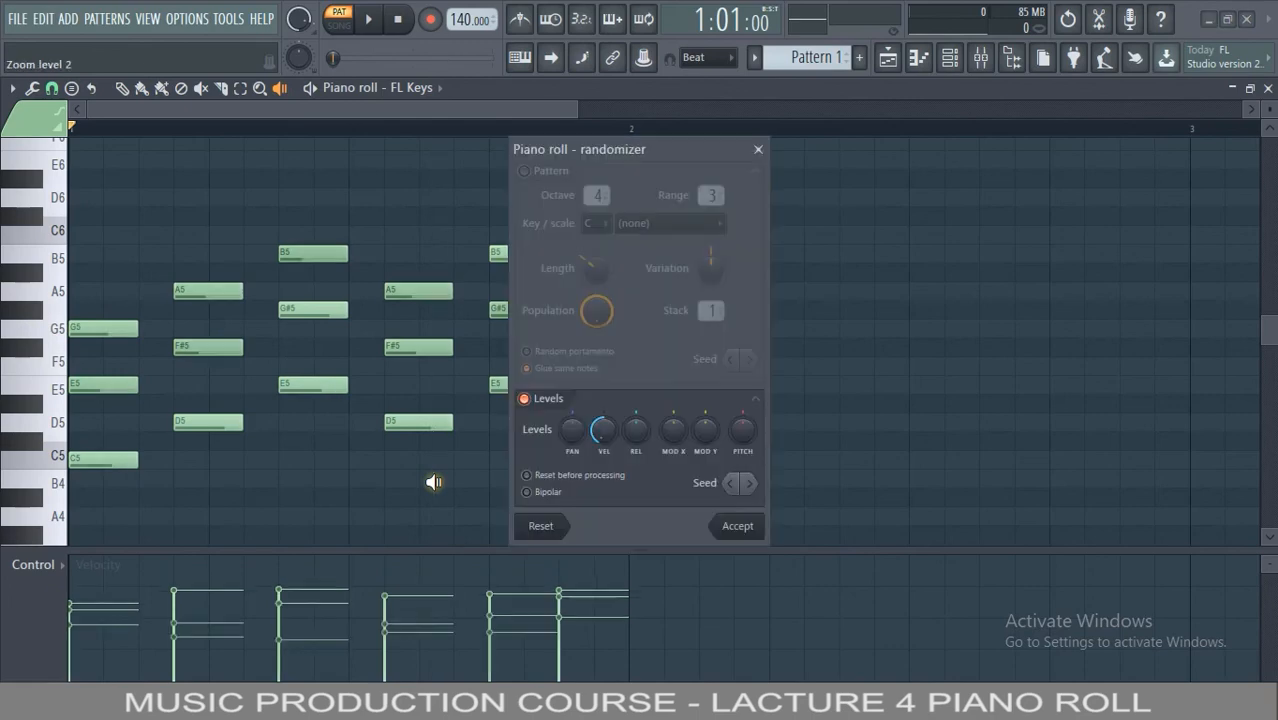
pyautogui.moveTo(603, 430)
pyautogui.mouseDown()
pyautogui.moveTo(606, 386)
pyautogui.moveTo(605, 430)
pyautogui.mouseUp()
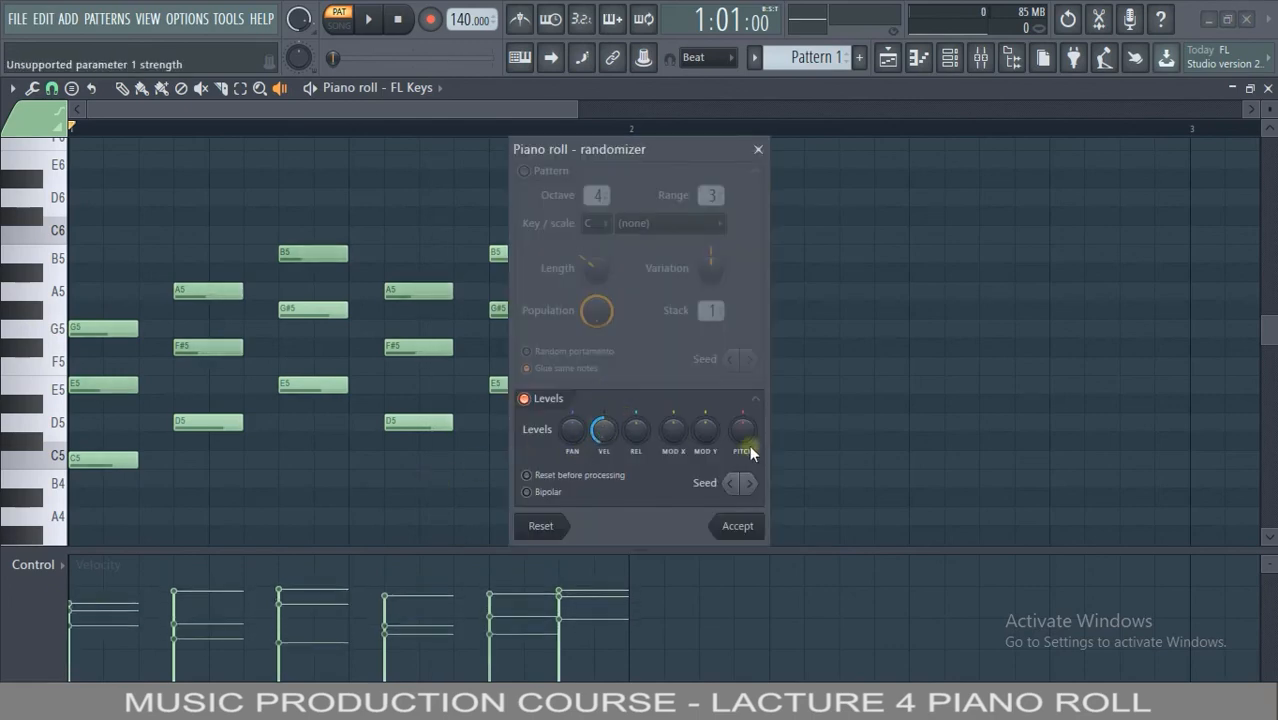
pyautogui.click(737, 526)
pyautogui.press('space')
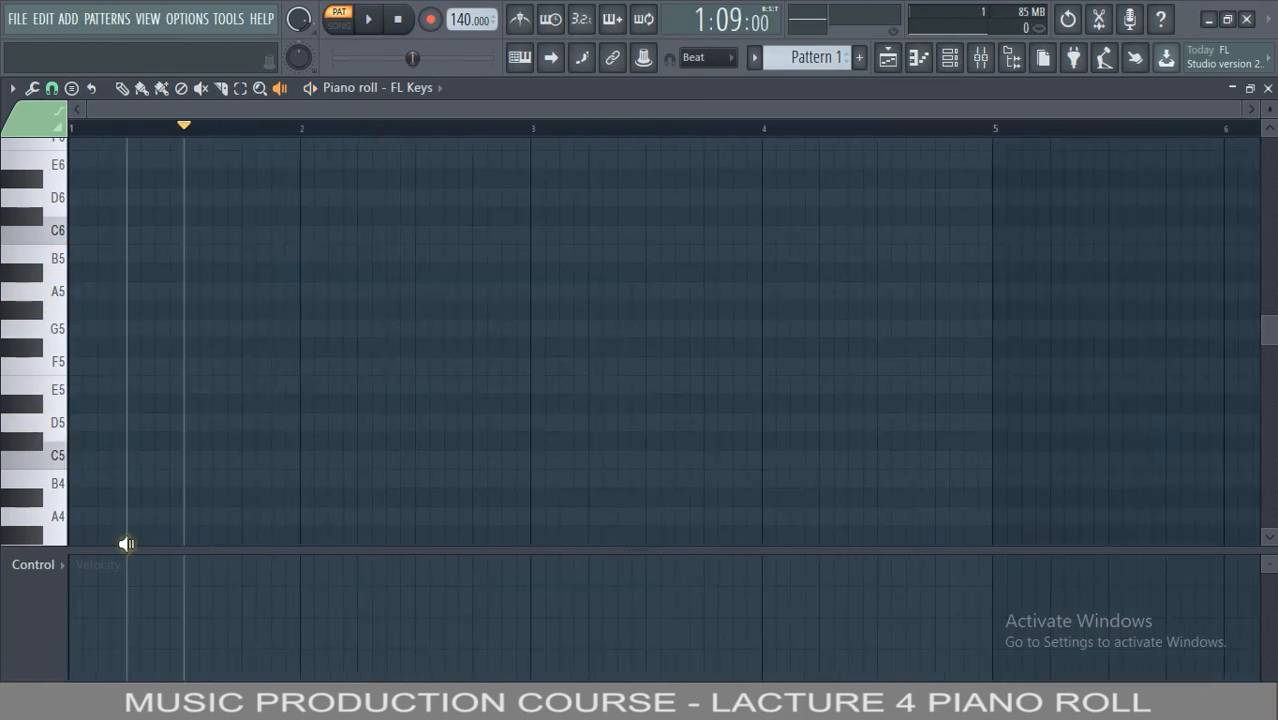
# Examine the note properties and channel controls offered for the control lane, including channel panning, volume and pitch
pyautogui.click(61, 566)
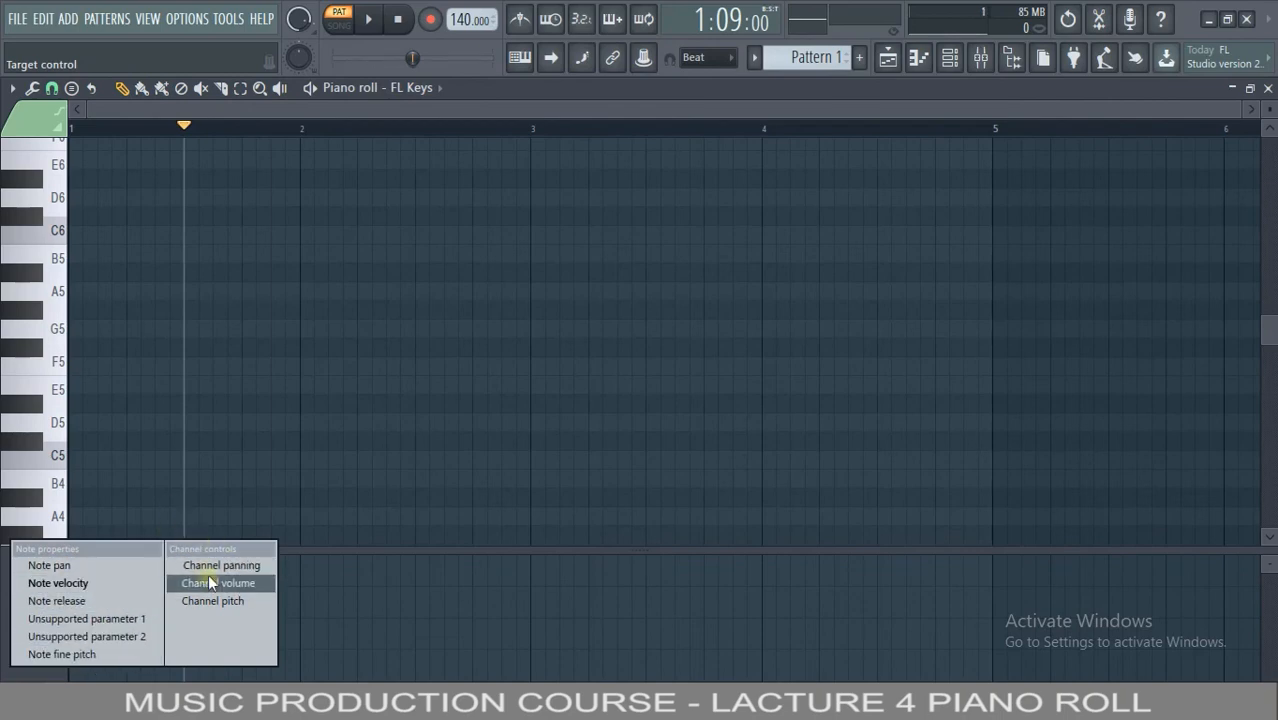
pyautogui.click(110, 102)
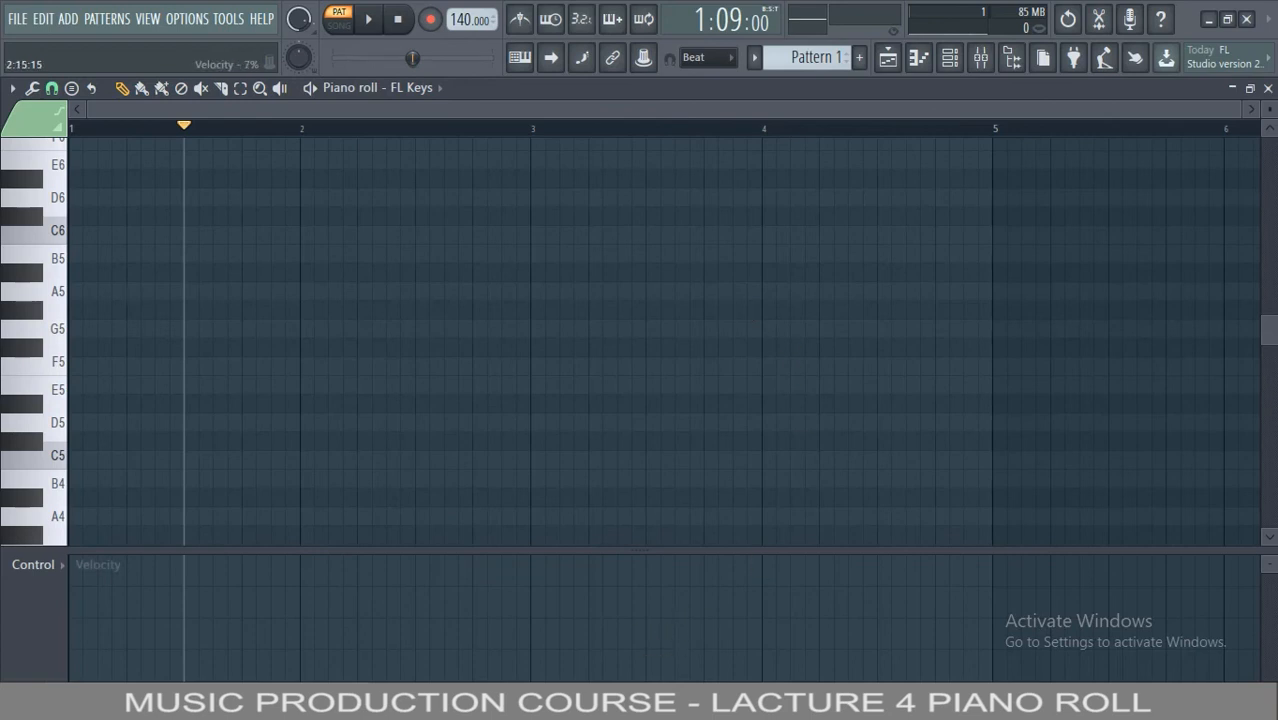
pyautogui.click(33, 576)
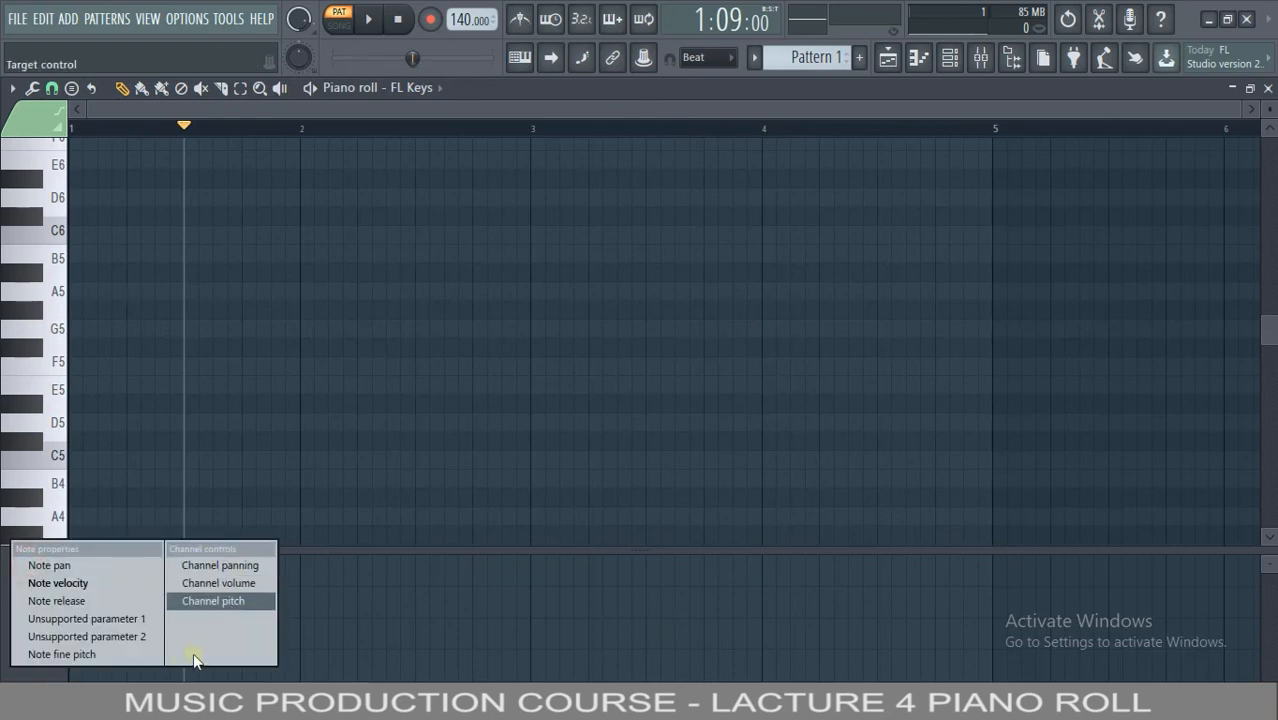